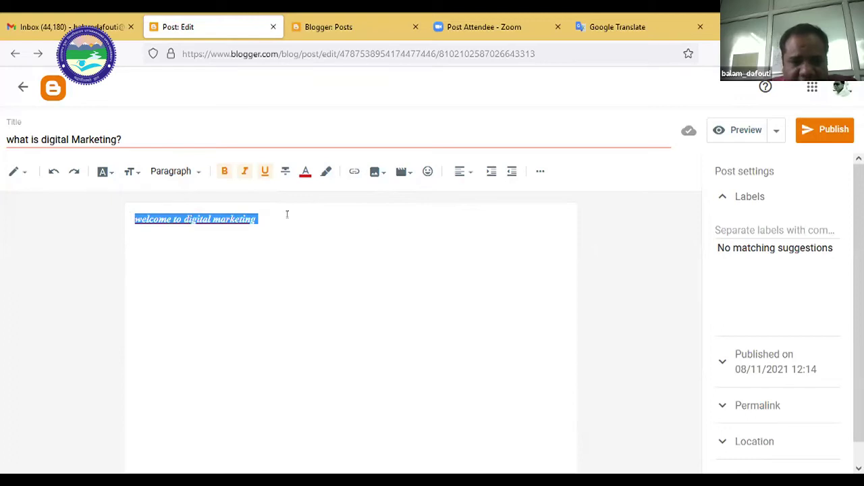
Select the 'welcome to digital marketing' line, briefly checking the Google Translate tab.
left_click_drag(264, 215, 127, 221)
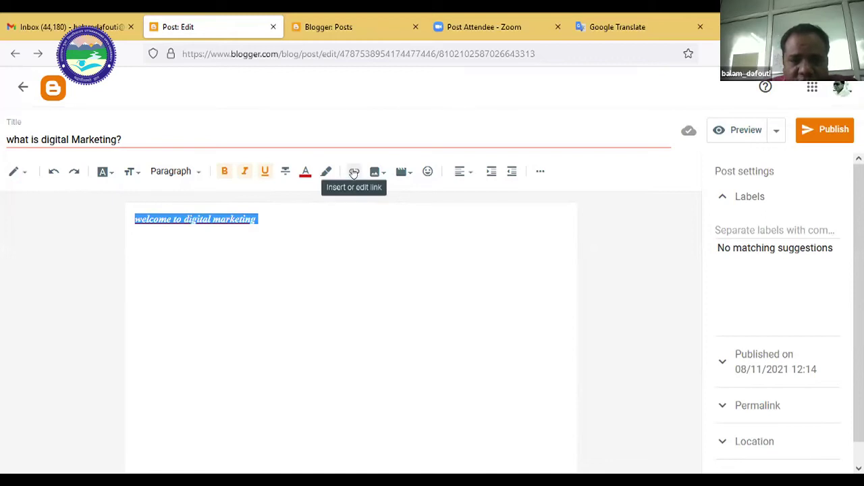
left_click(261, 218)
left_click_drag(261, 217, 127, 215)
left_click(279, 217)
left_click_drag(279, 217, 134, 216)
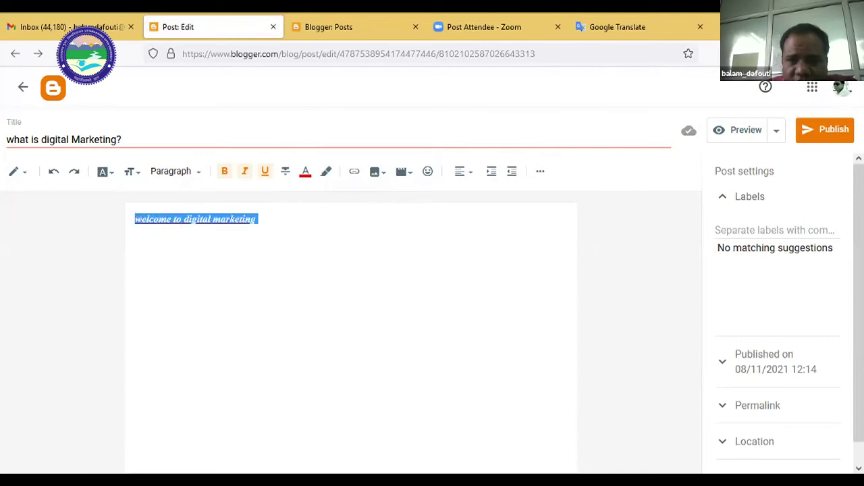
left_click(608, 27)
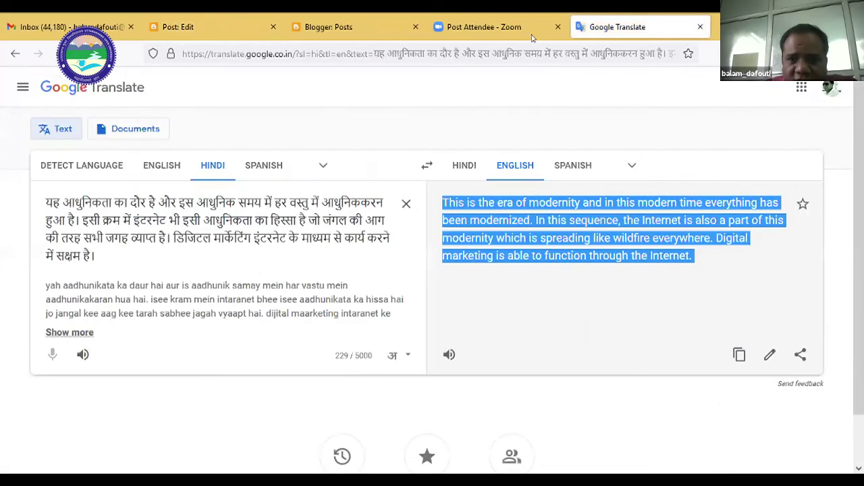
left_click(335, 36)
key("ctrl+shift+Tab")
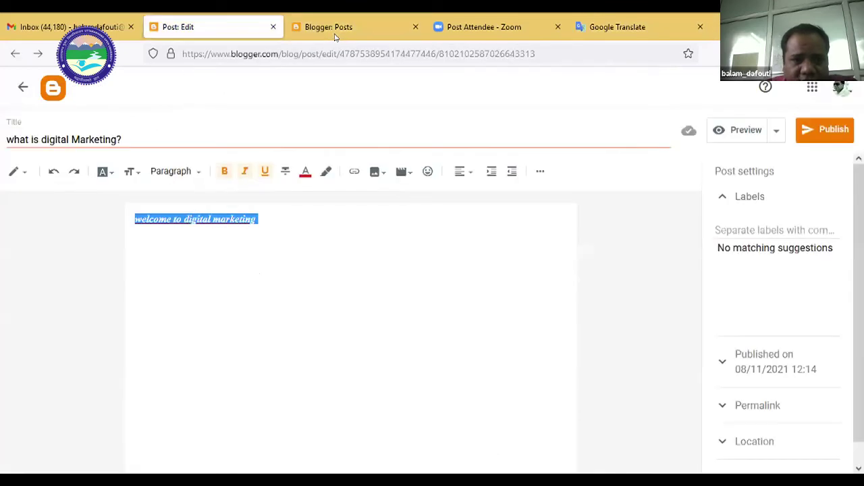
Reselect the full 'welcome to digital marketing' line in the post editor.
left_click(262, 219)
left_click_drag(262, 218, 129, 217)
left_click(271, 222)
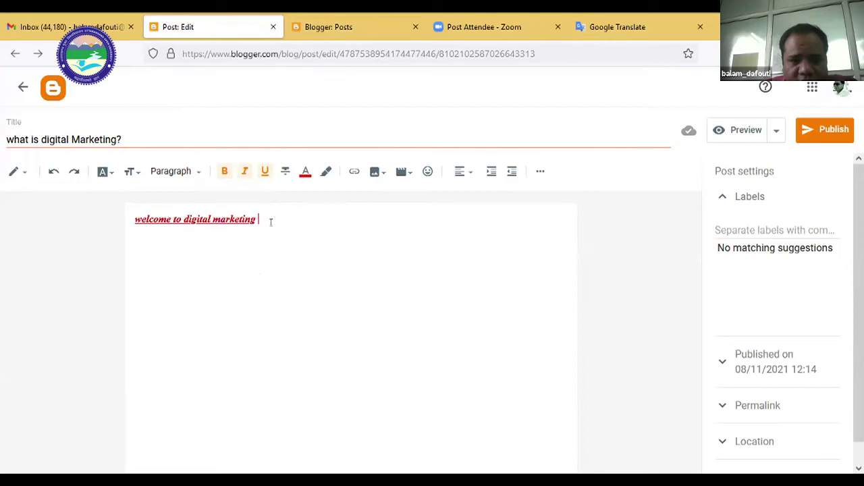
left_click_drag(263, 219, 128, 218)
left_click(247, 231)
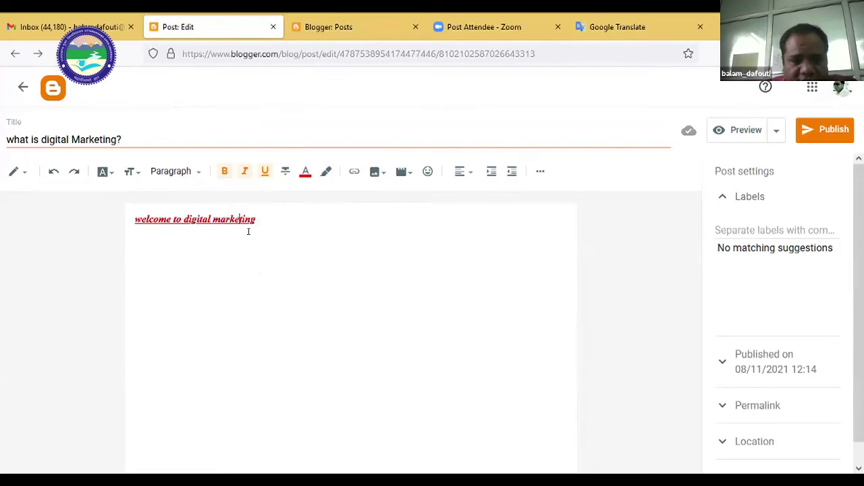
left_click_drag(259, 220, 134, 219)
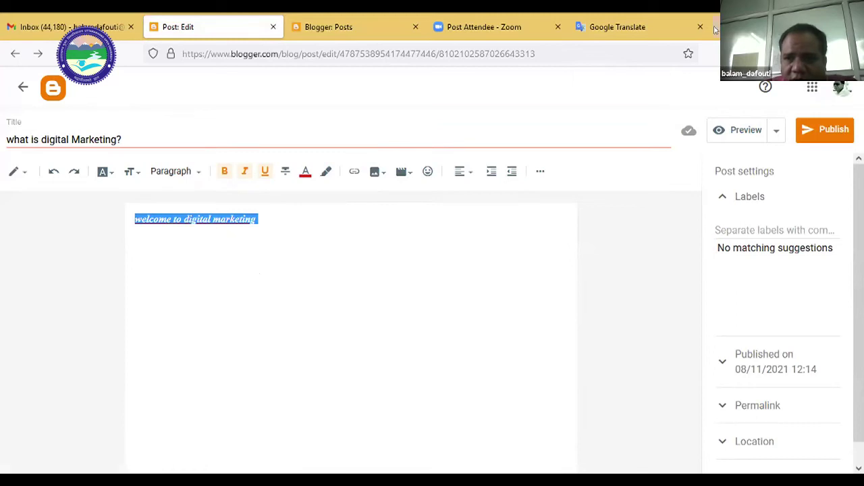
Load the uou.ac.in website in a new browser tab.
key("ctrl+t")
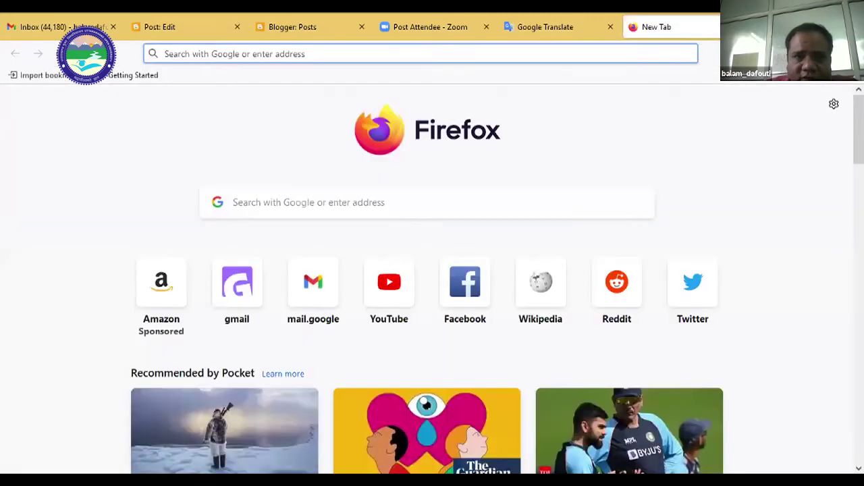
type("uou.ac.in/")
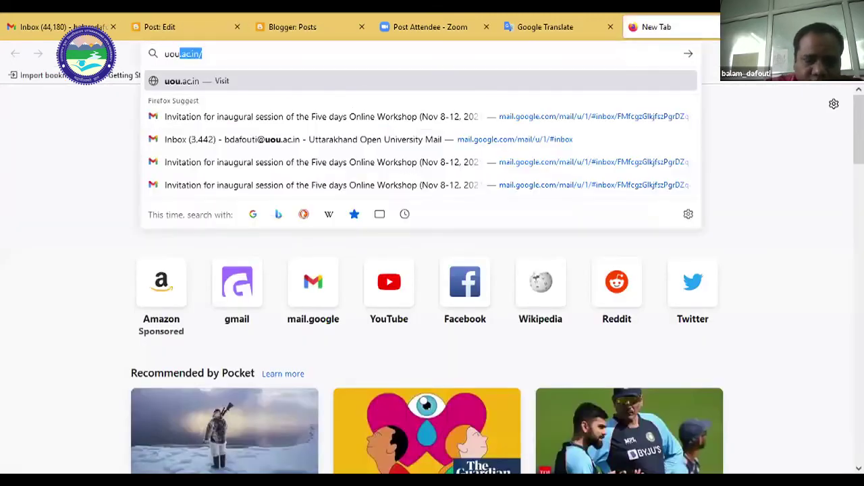
key("Return")
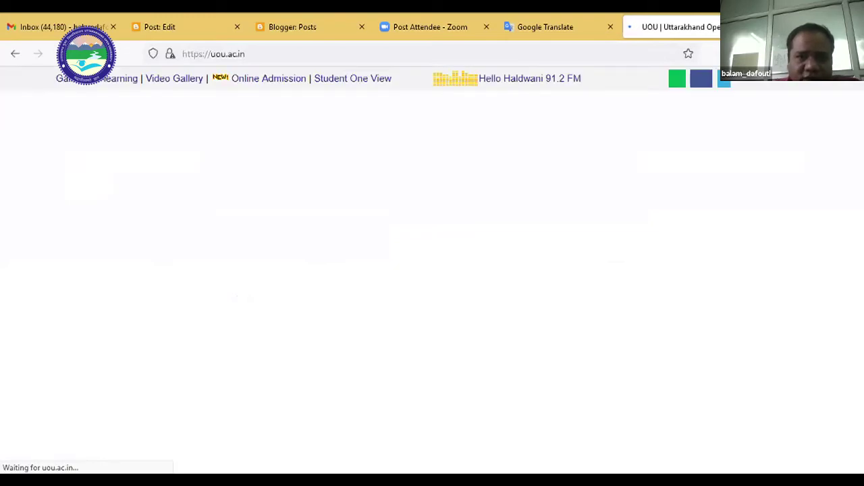
Copy the uou.ac.in address and select the welcome line in the editor for linking.
right_click(223, 54)
left_click(231, 106)
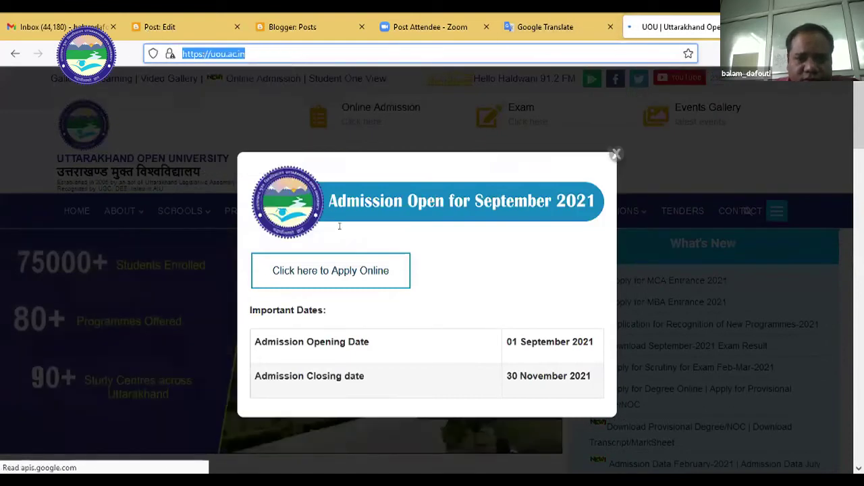
left_click(147, 28)
left_click_drag(260, 220, 125, 219)
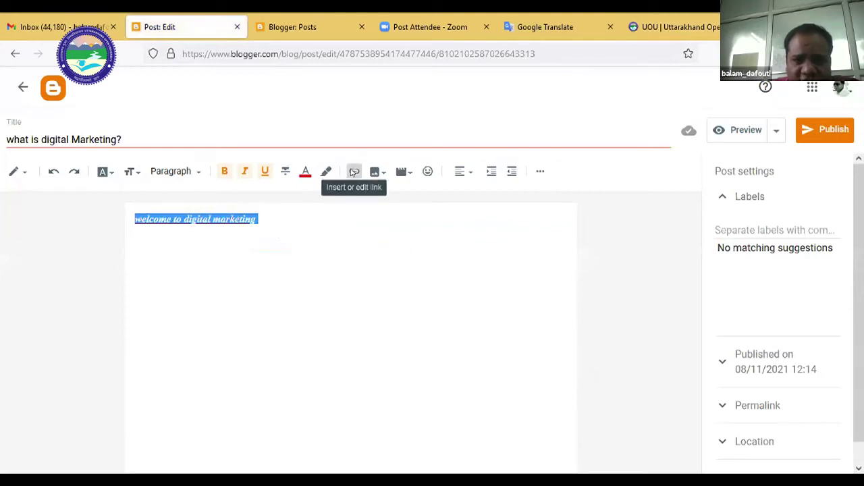
left_click(354, 172)
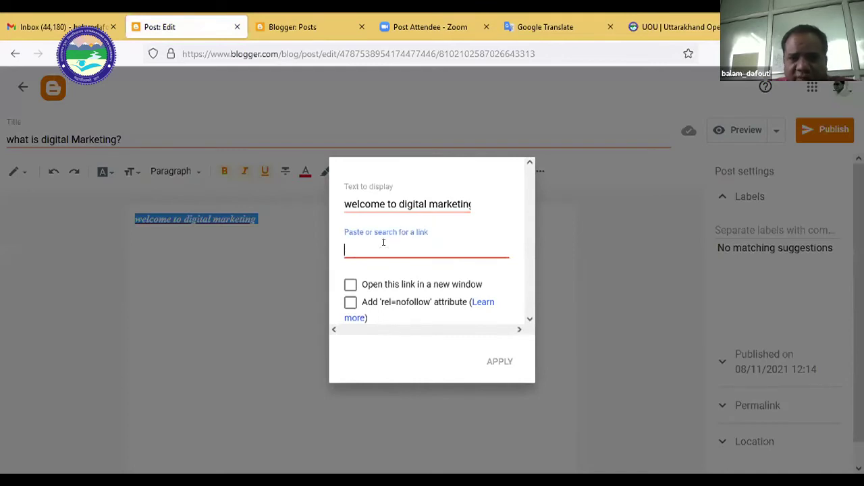
key("ctrl+v")
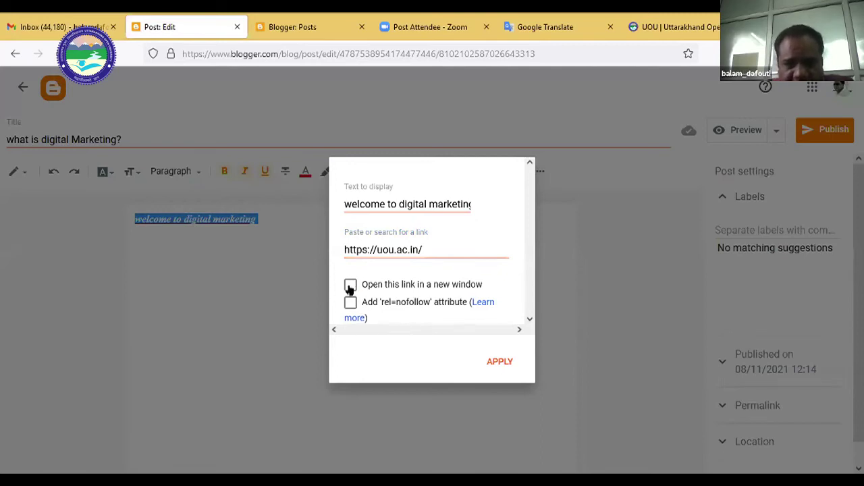
left_click(349, 286)
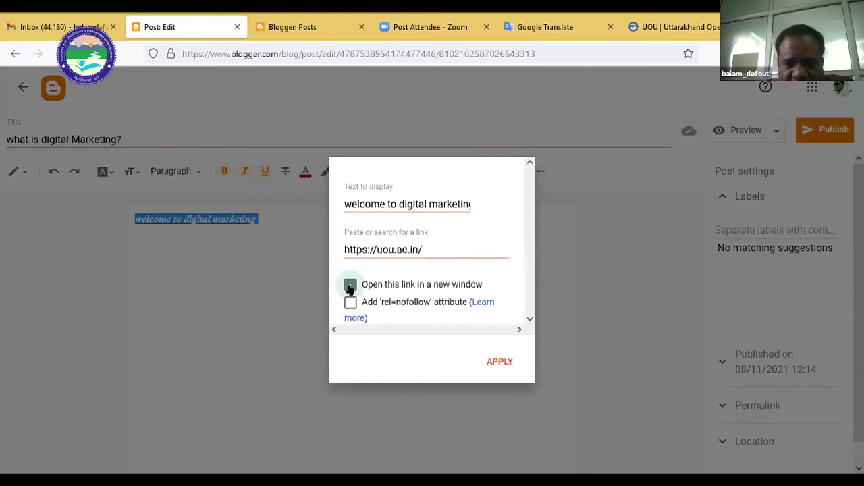
left_click(493, 362)
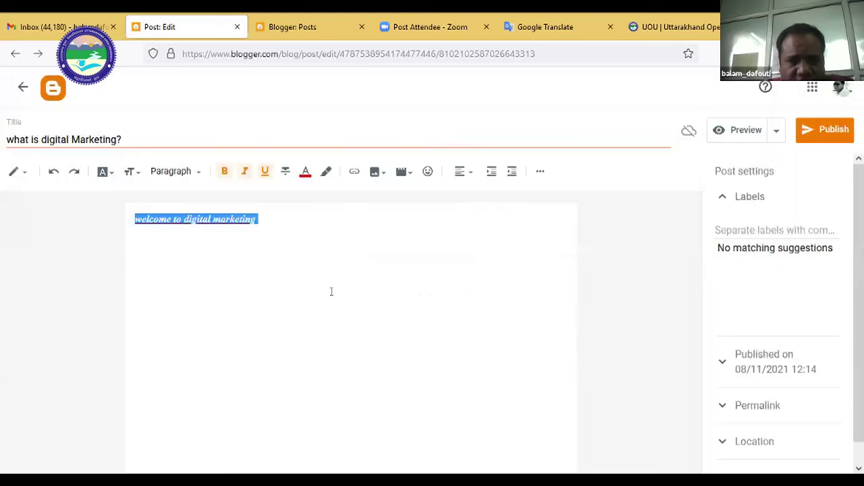
key("Right")
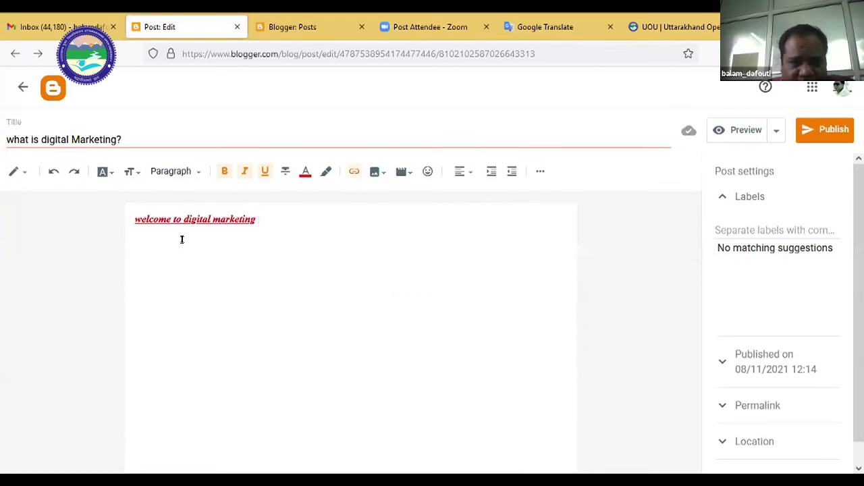
Add an empty line below the link and choose Upload from computer in the image menu.
key("Return")
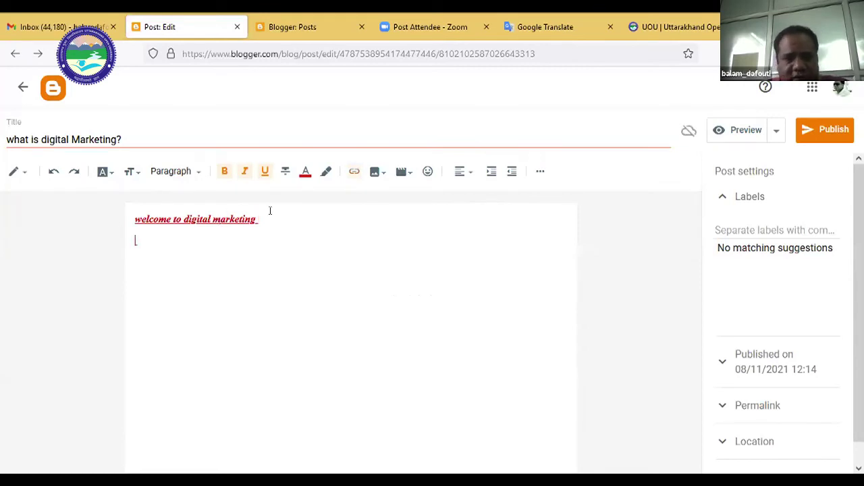
left_click(372, 174)
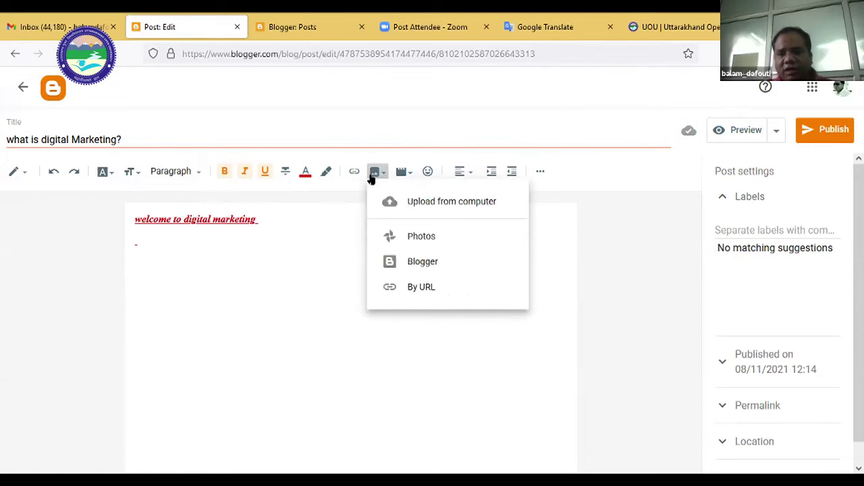
left_click(522, 366)
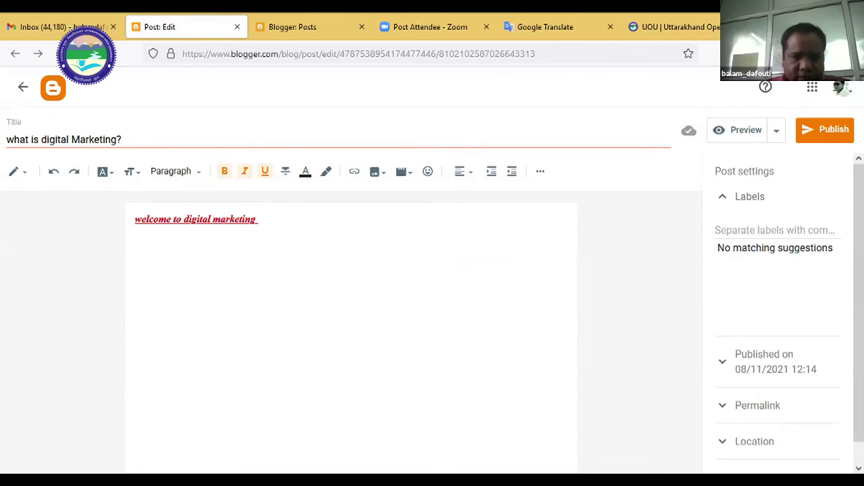
left_click(373, 173)
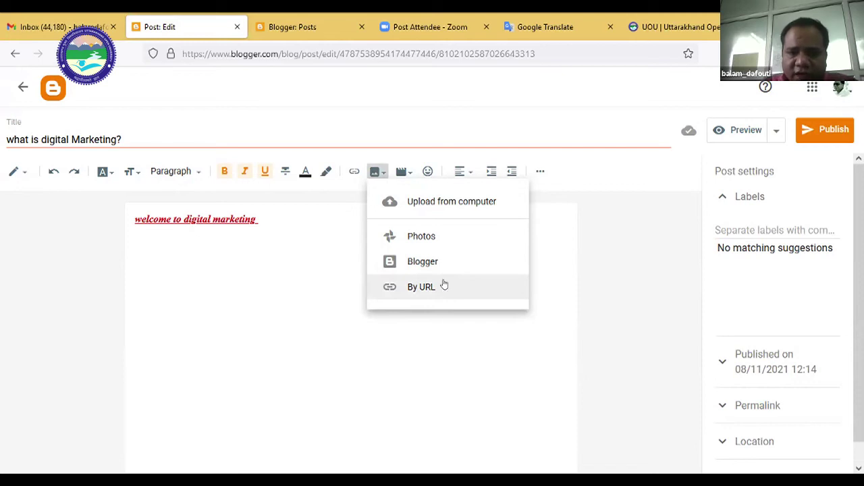
left_click(450, 203)
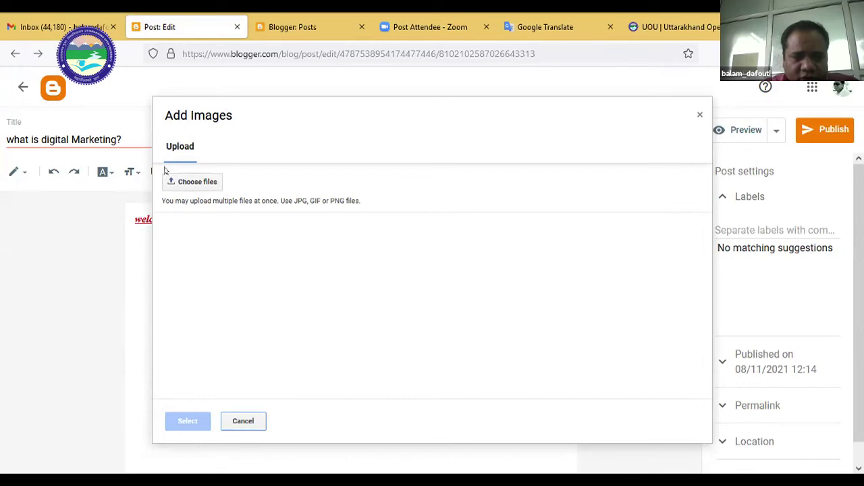
Upload word-cloud-data-structure-vector-8561627 from the computer and insert it into the post.
left_click(184, 187)
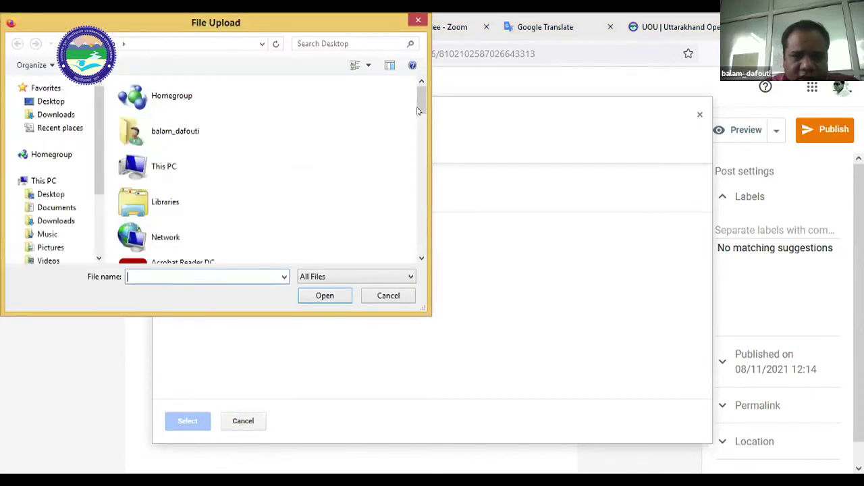
left_click_drag(418, 110, 394, 199)
scroll(159, 186, "down", 5)
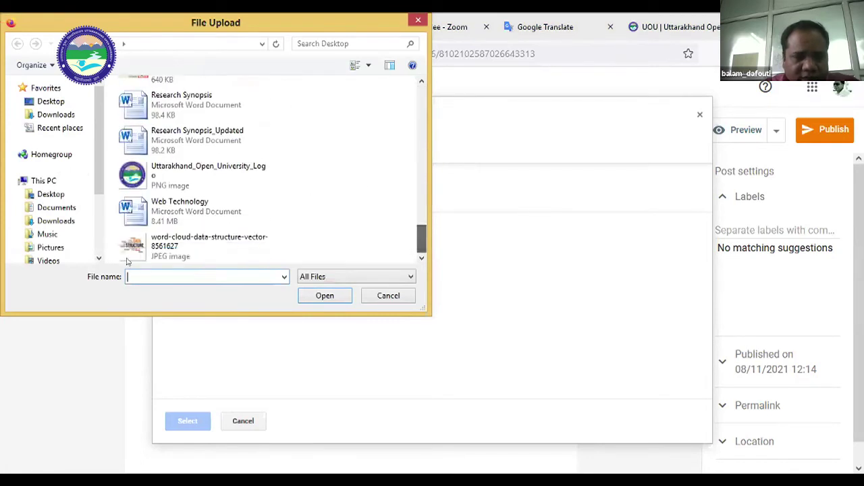
left_click(150, 257)
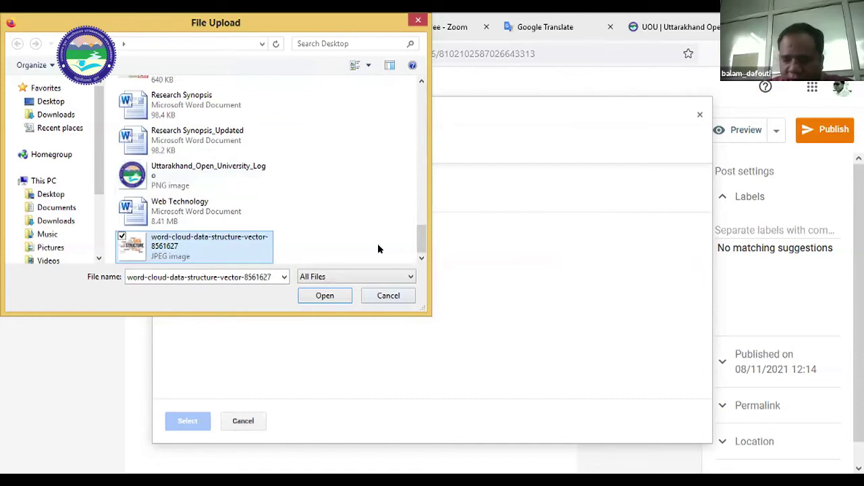
key("Return")
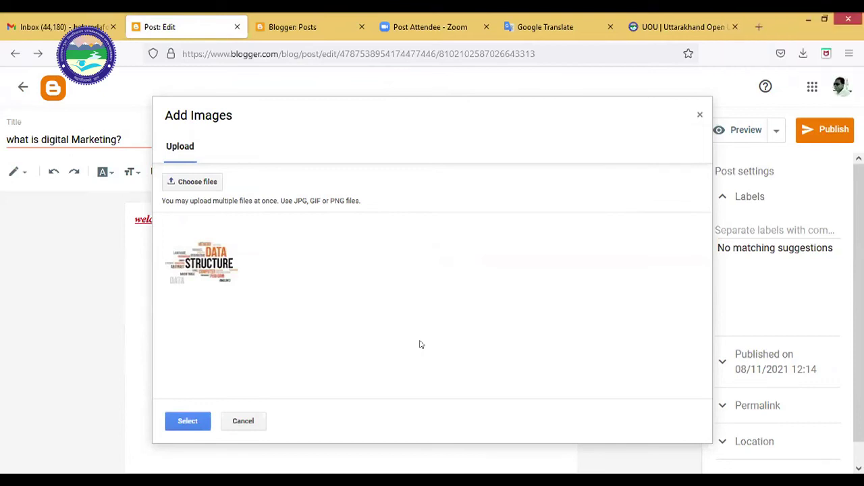
left_click(189, 252)
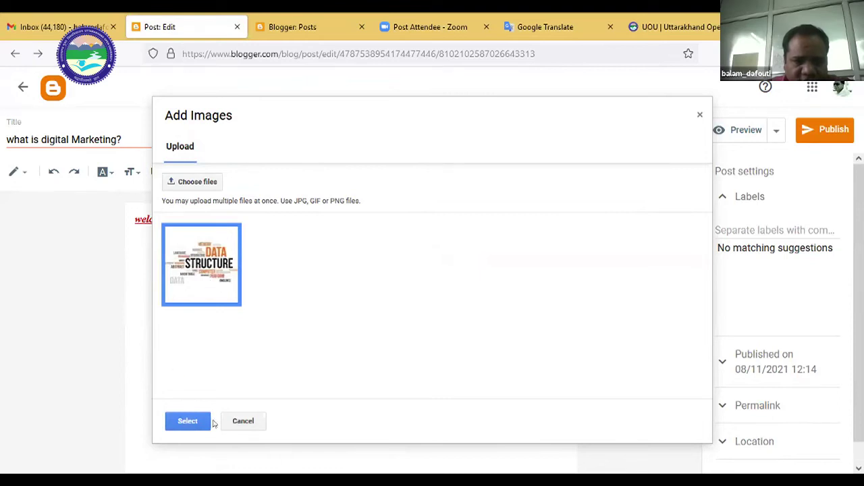
left_click(184, 420)
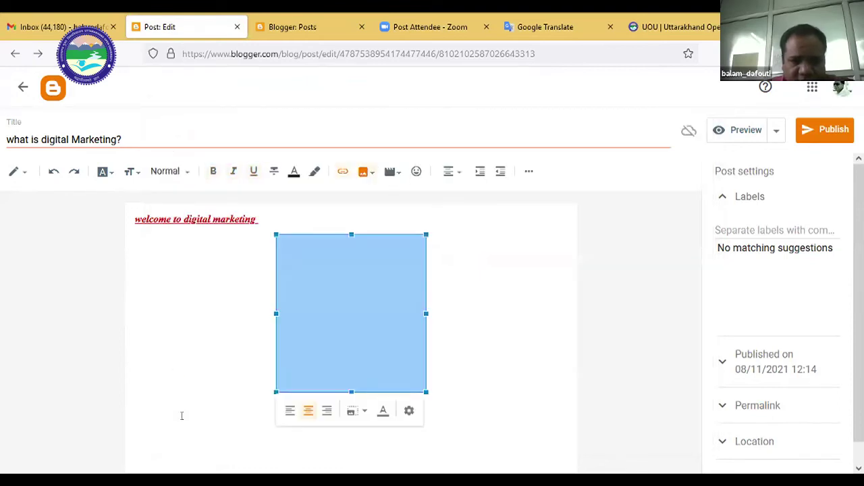
Left-align the word-cloud image in the post.
left_click(495, 352)
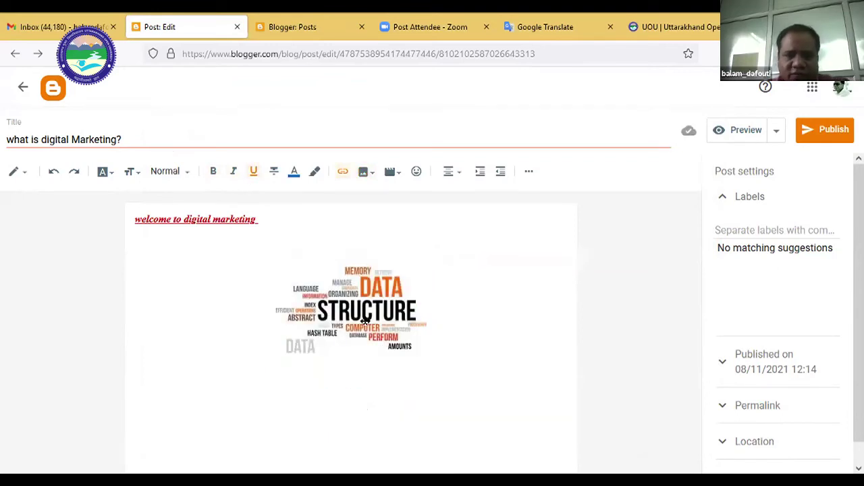
left_click(365, 322)
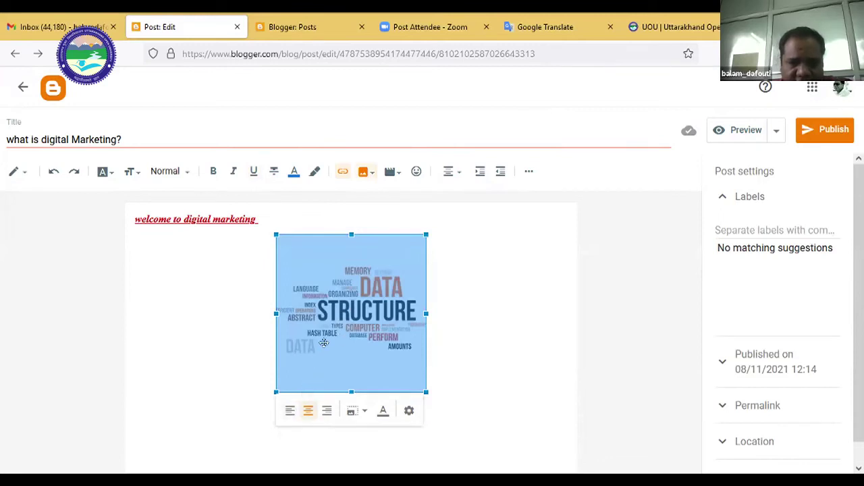
left_click(291, 413)
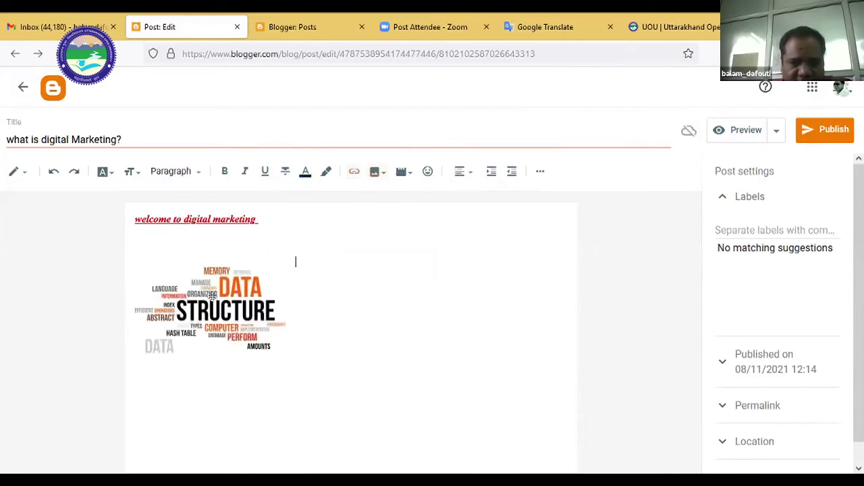
Resize the word-cloud image to X-large in its image settings.
left_click(212, 296)
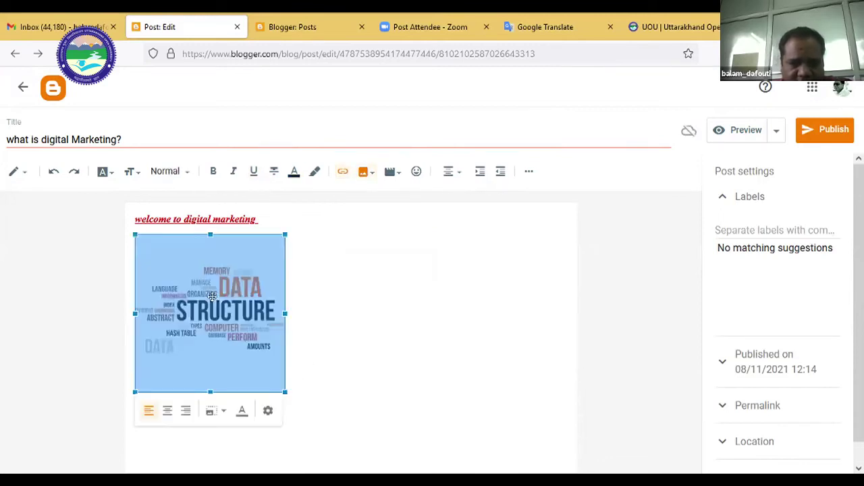
left_click(268, 411)
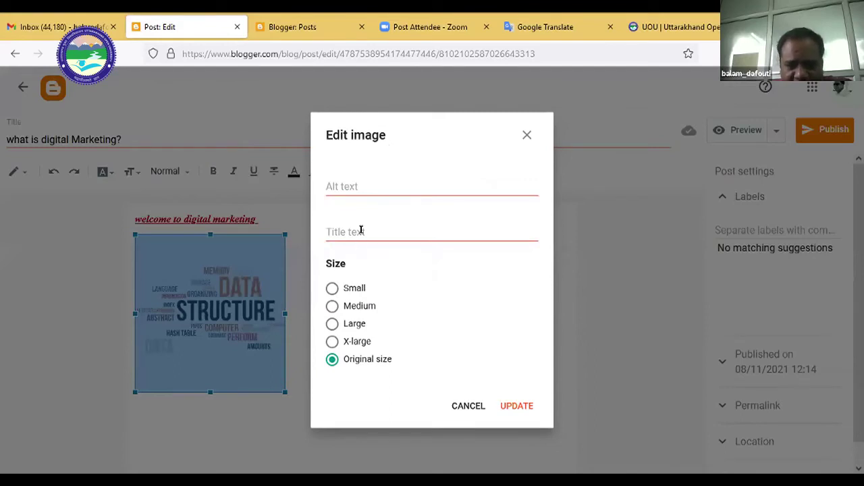
left_click(361, 230)
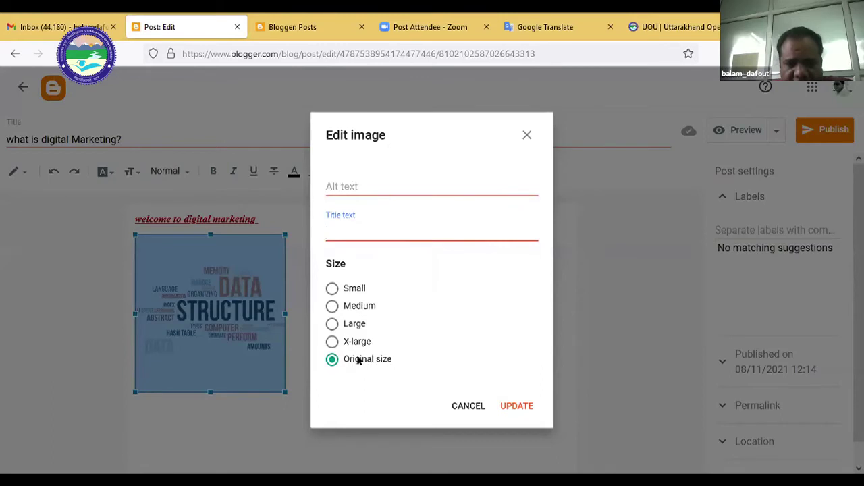
left_click(331, 341)
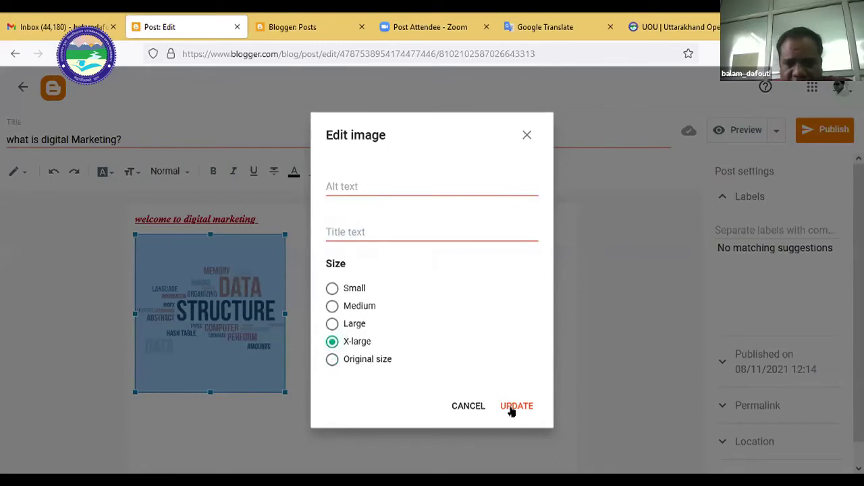
left_click(511, 409)
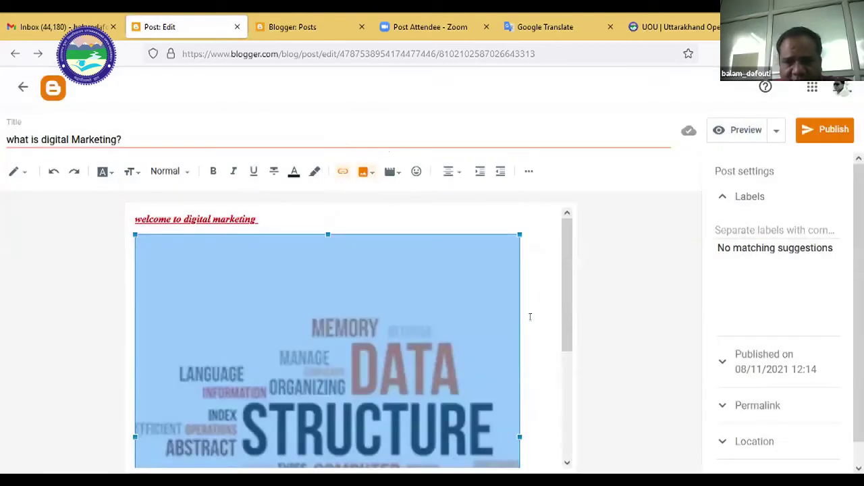
left_click(529, 315)
scroll(530, 316, "down", 5)
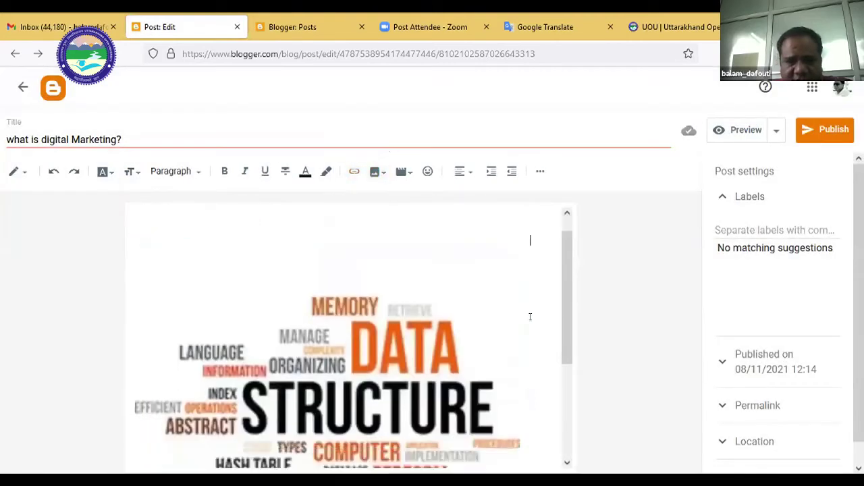
Open YouTube from the tile on a new Firefox tab.
scroll(530, 317, "up", 5)
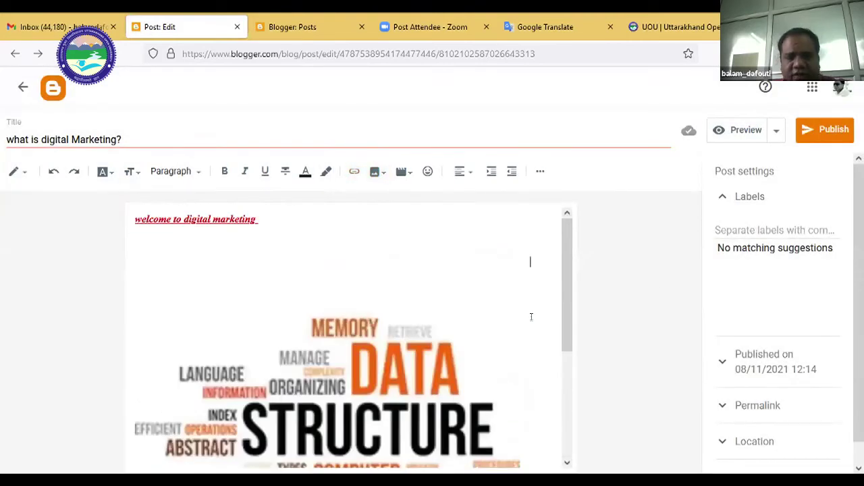
scroll(532, 317, "down", 5)
scroll(532, 316, "up", 5)
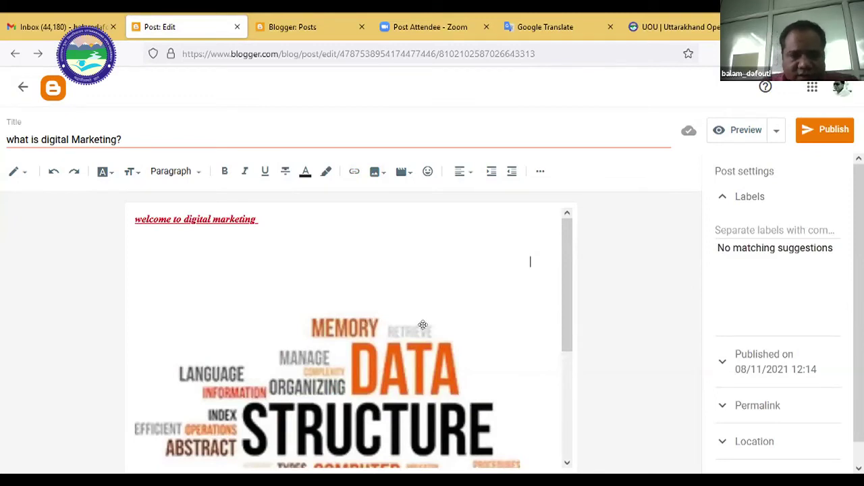
scroll(423, 325, "down", 5)
scroll(423, 324, "up", 2)
scroll(423, 324, "up", 3)
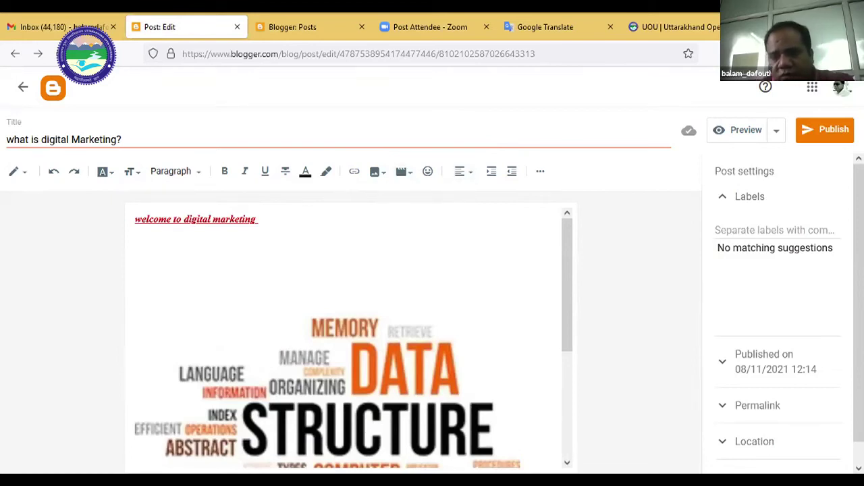
key("ctrl+t")
left_click(464, 287)
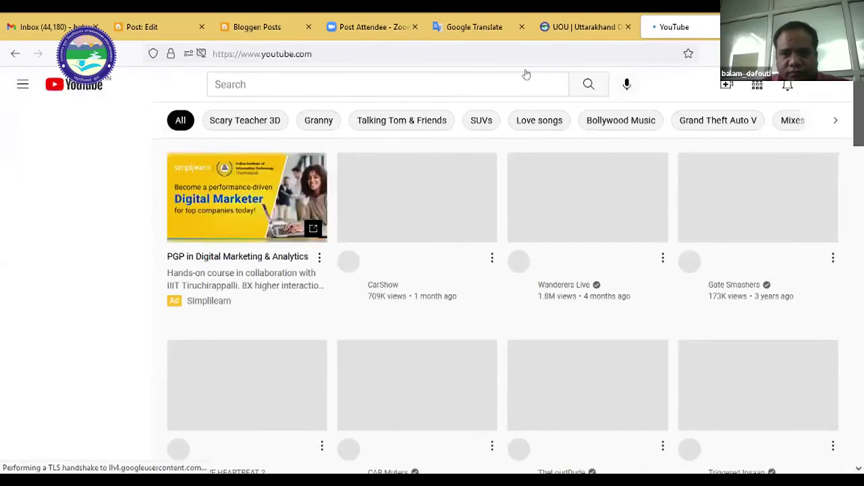
Search YouTube for 'uou live'.
key("ctrl+l")
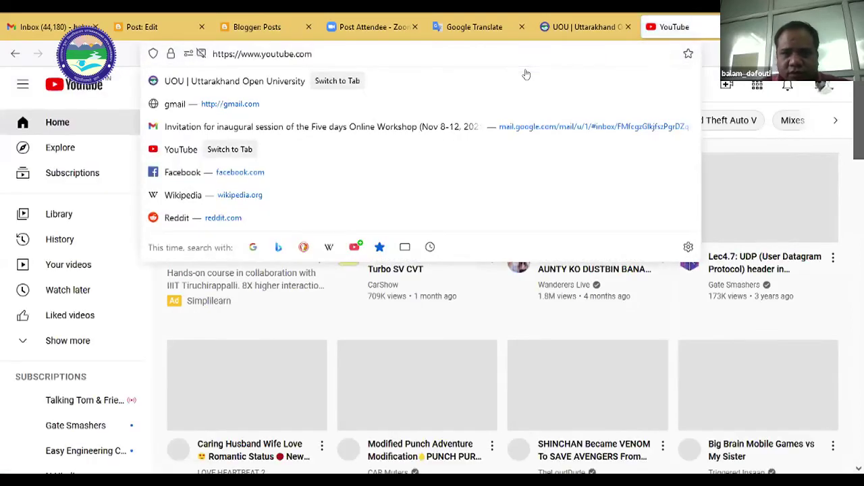
key("Escape")
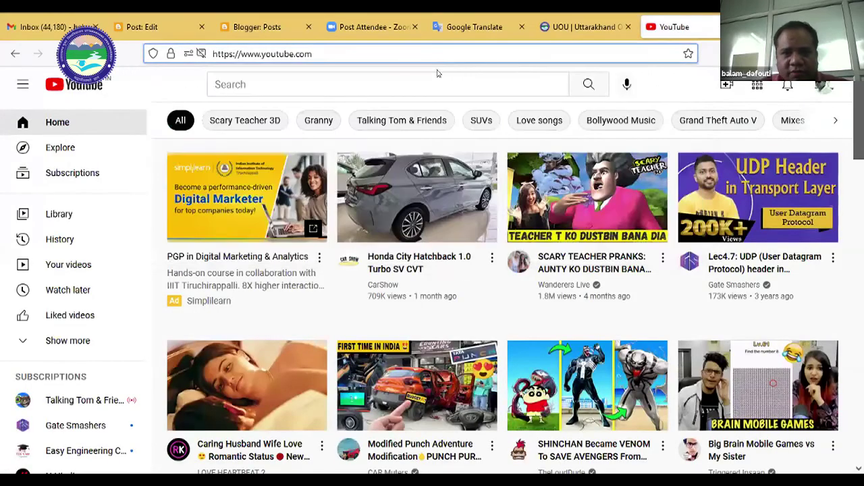
left_click(372, 84)
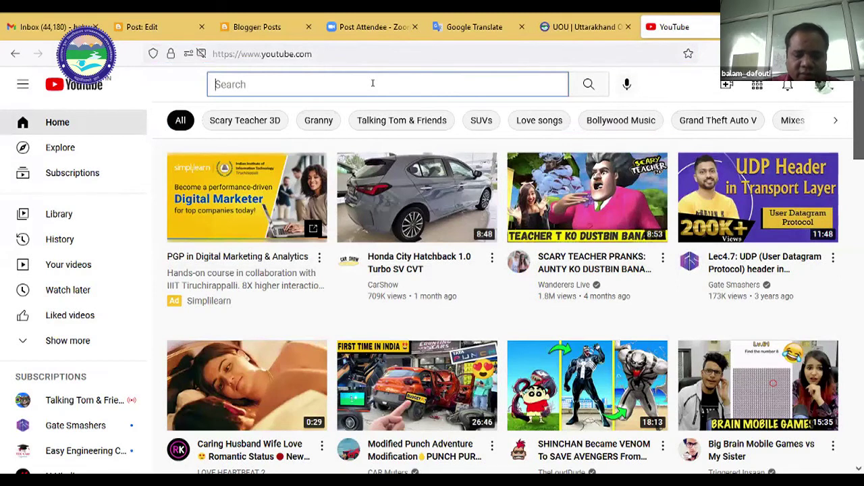
type("uou i")
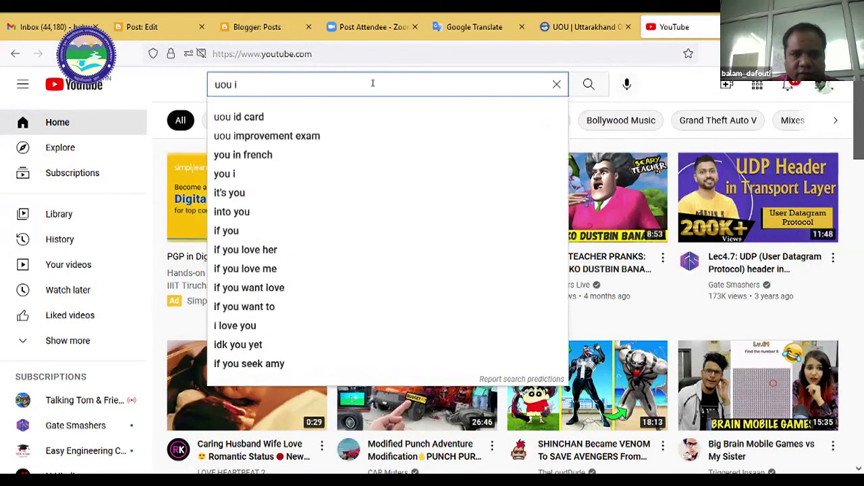
key("BackSpace")
key("Down")
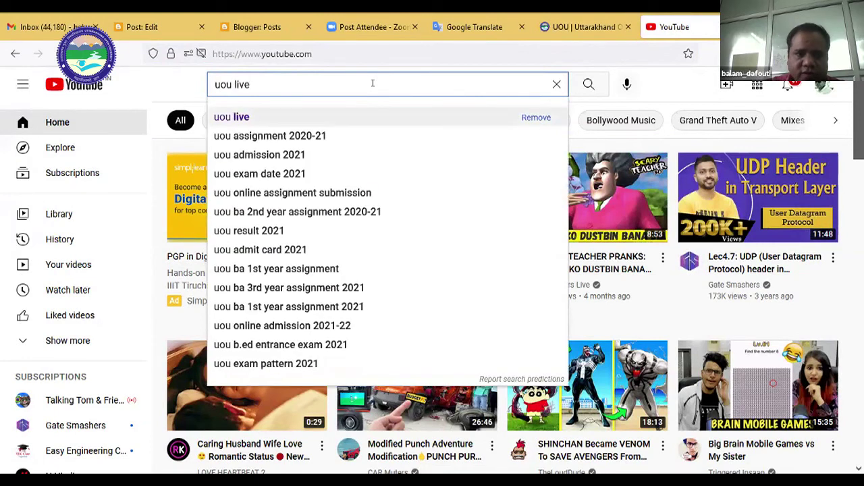
key("Return")
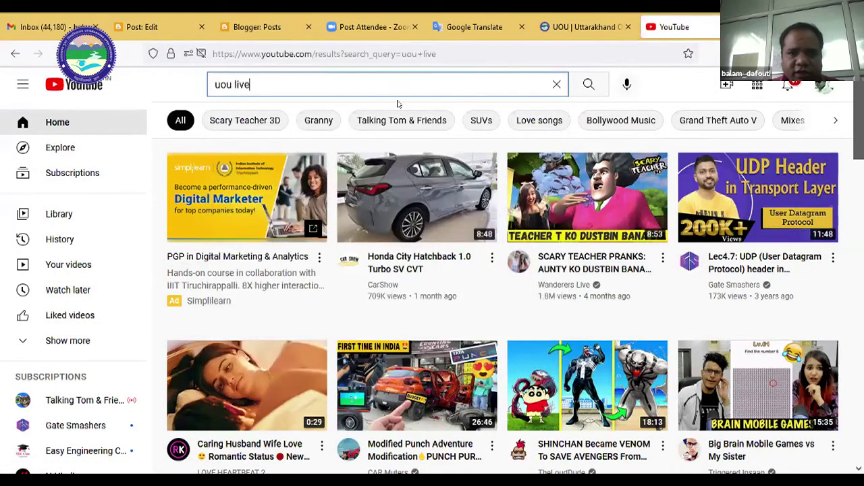
Open the uoulive channel page from the search results.
scroll(513, 324, "down", 4)
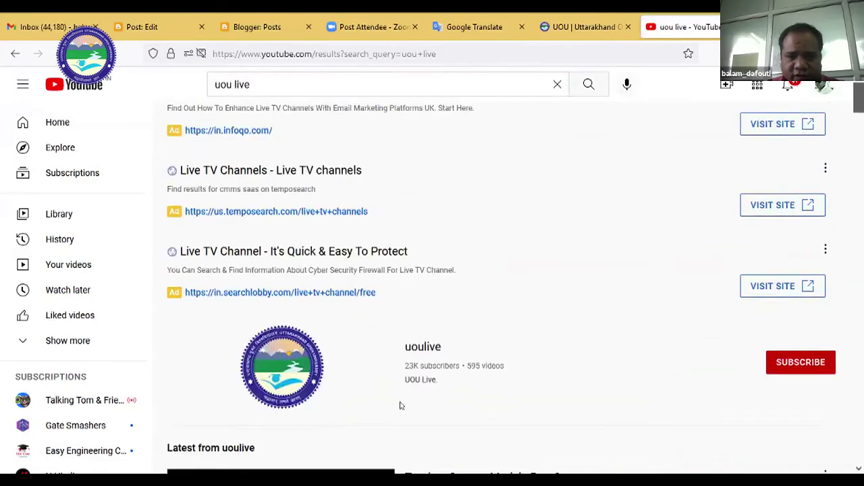
left_click(313, 168)
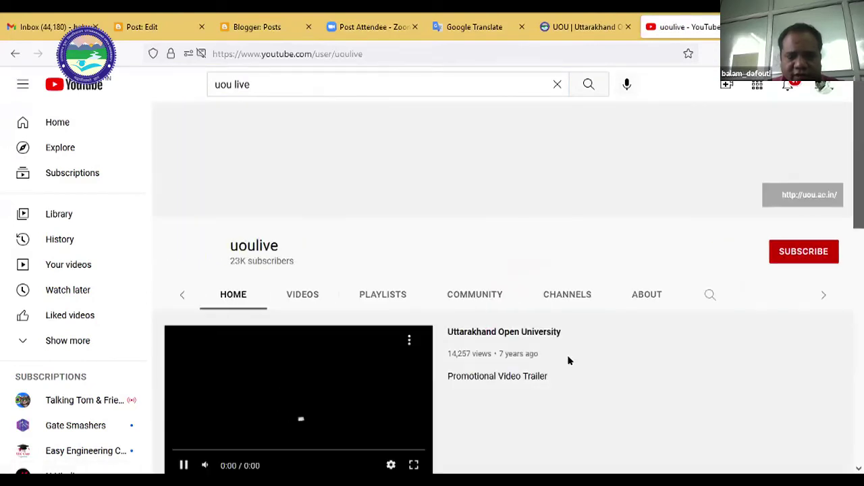
scroll(567, 359, "down", 3)
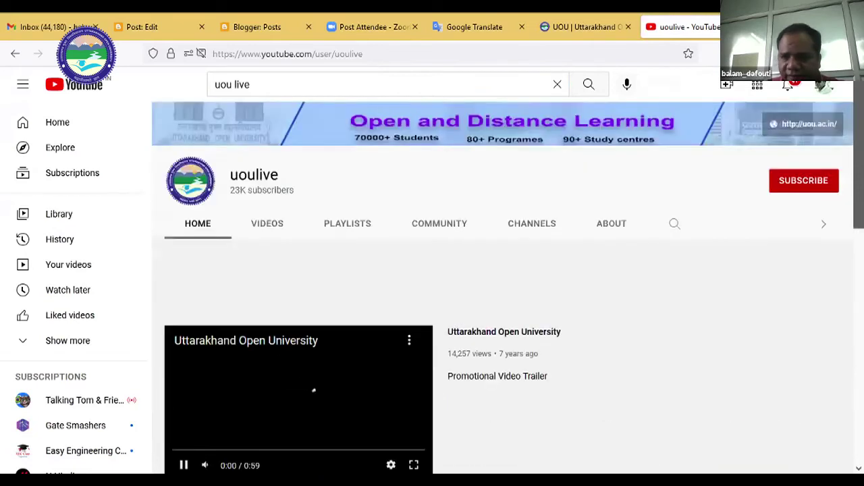
scroll(626, 355, "down", 2)
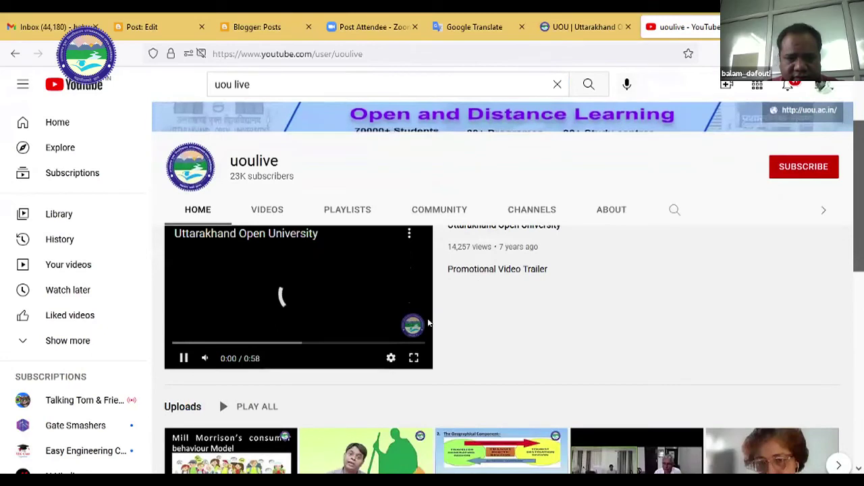
left_click(391, 360)
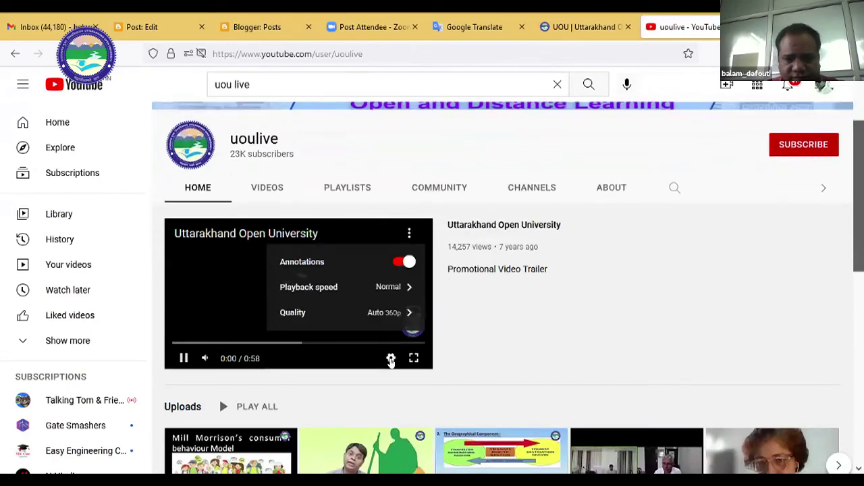
left_click(532, 347)
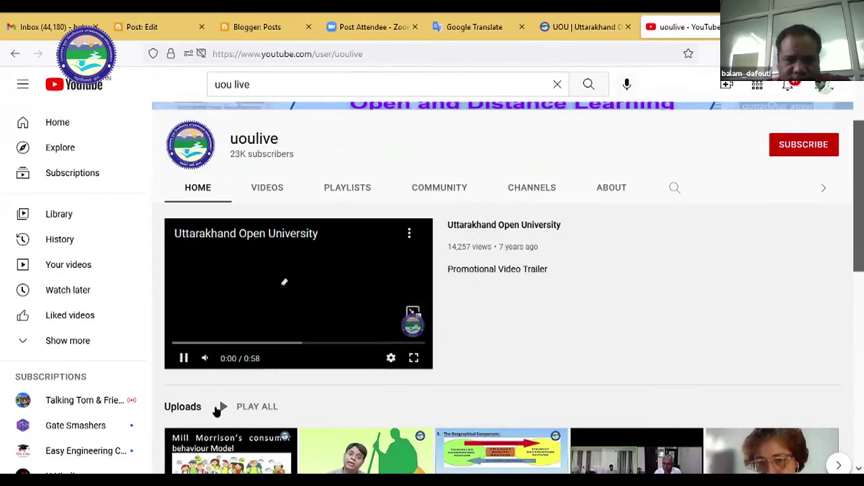
Open the 'Tourism System Models Part 2' video from the channel and pause it.
scroll(515, 266, "down", 1)
scroll(515, 260, "down", 1)
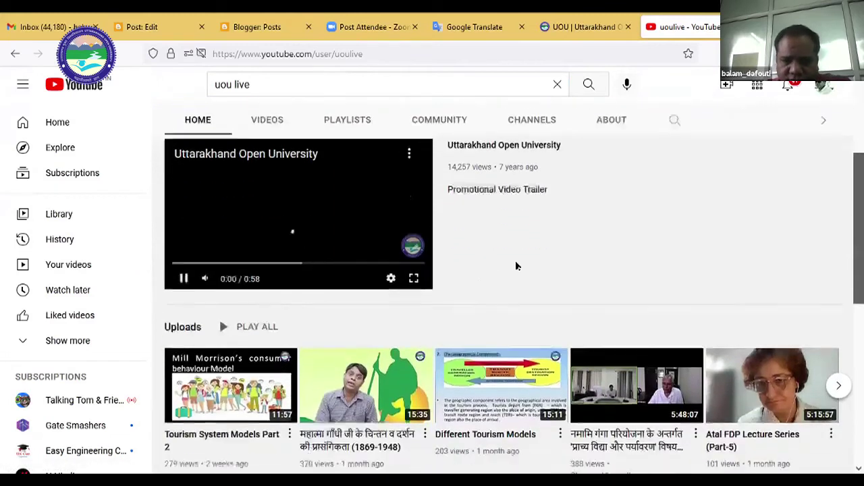
scroll(388, 303, "down", 1)
scroll(318, 324, "up", 4)
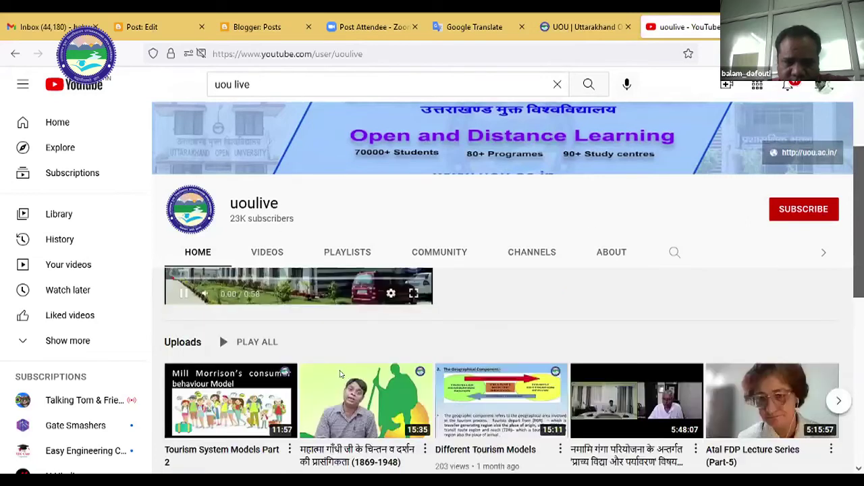
scroll(324, 219, "down", 2)
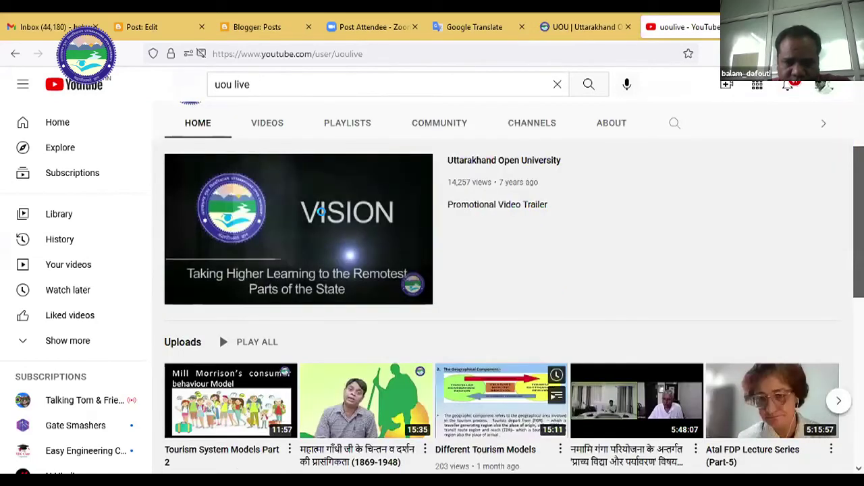
left_click(306, 243)
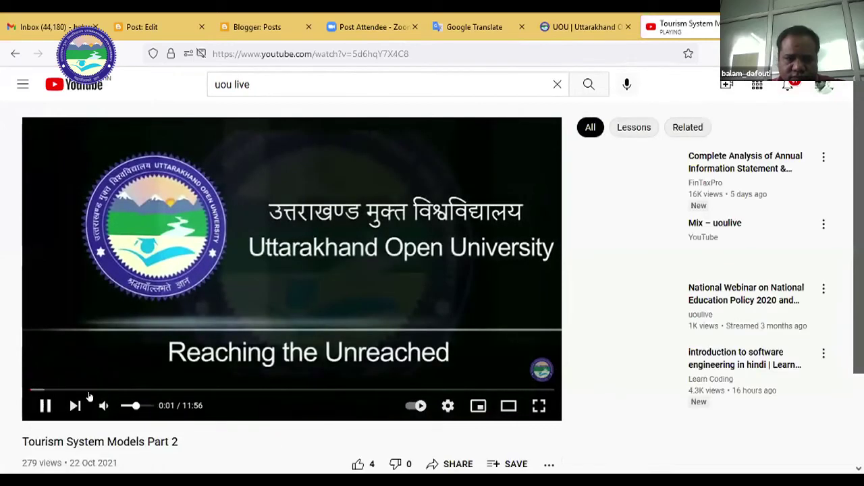
left_click(45, 403)
View the video's Share options and Embed code, then return to Share.
scroll(445, 284, "down", 1)
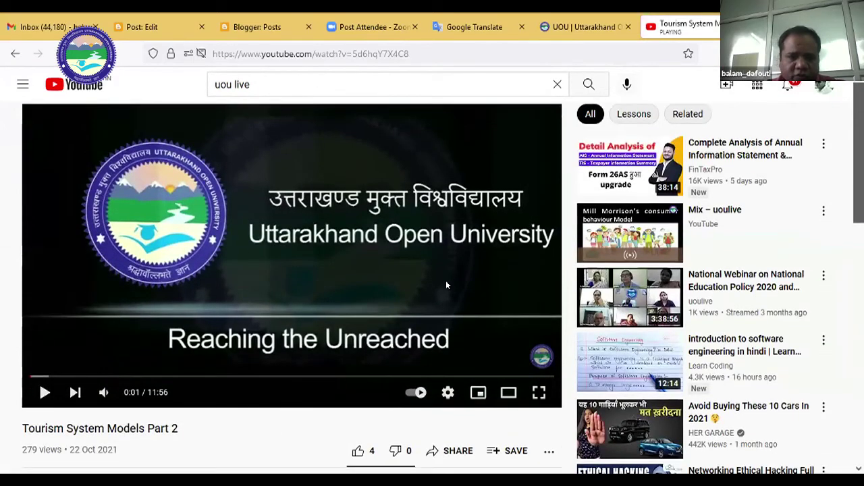
scroll(488, 292, "down", 4)
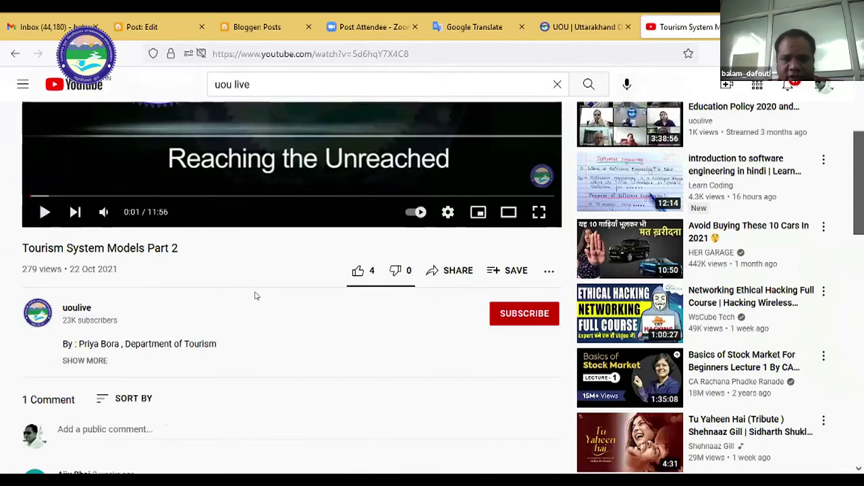
left_click(456, 271)
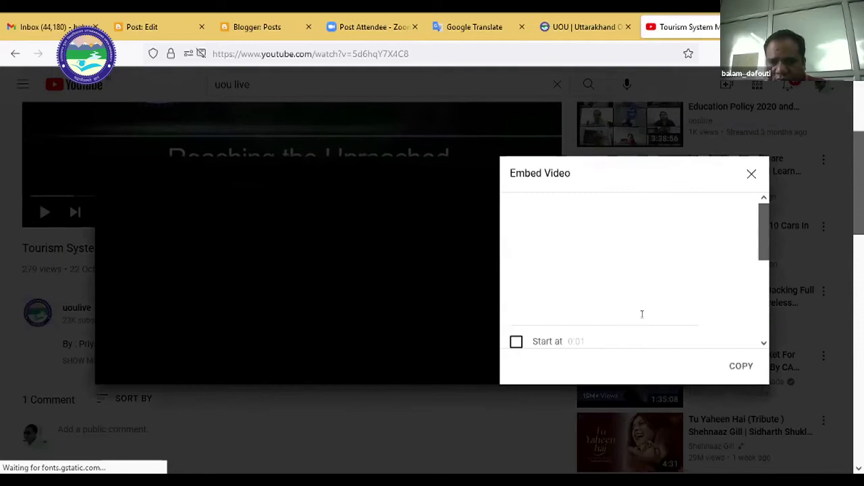
scroll(746, 202, "down", 3)
scroll(751, 174, "up", 3)
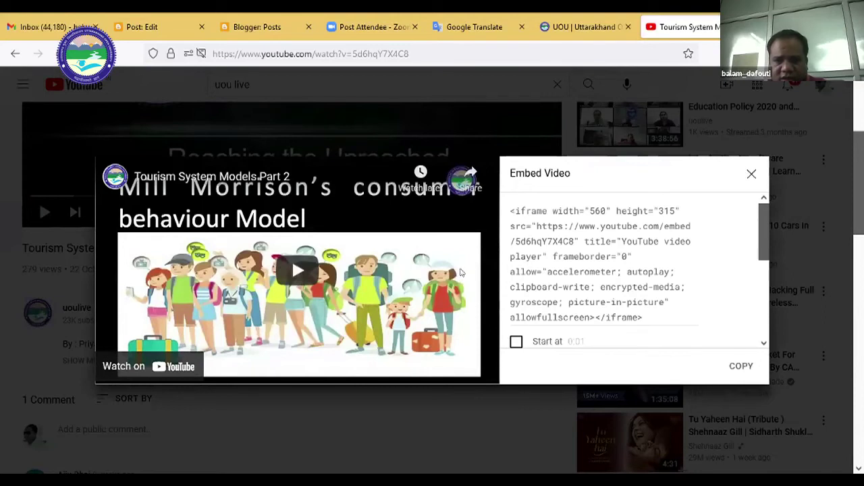
key("Escape")
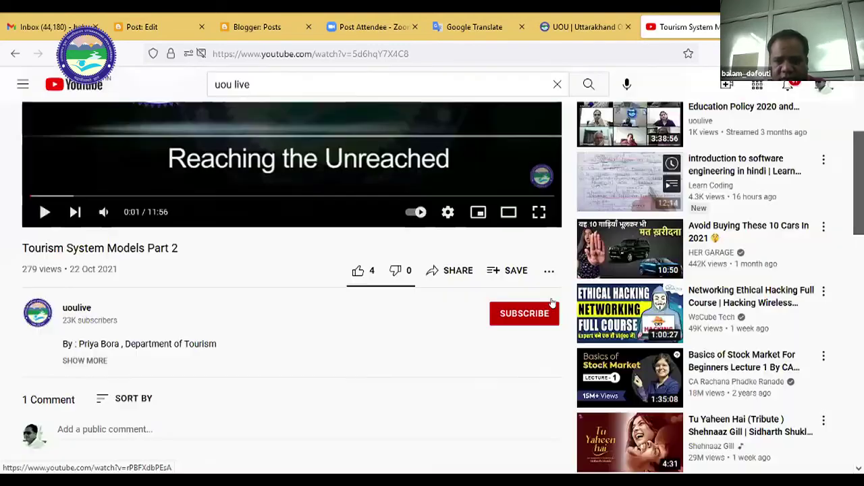
key("Return")
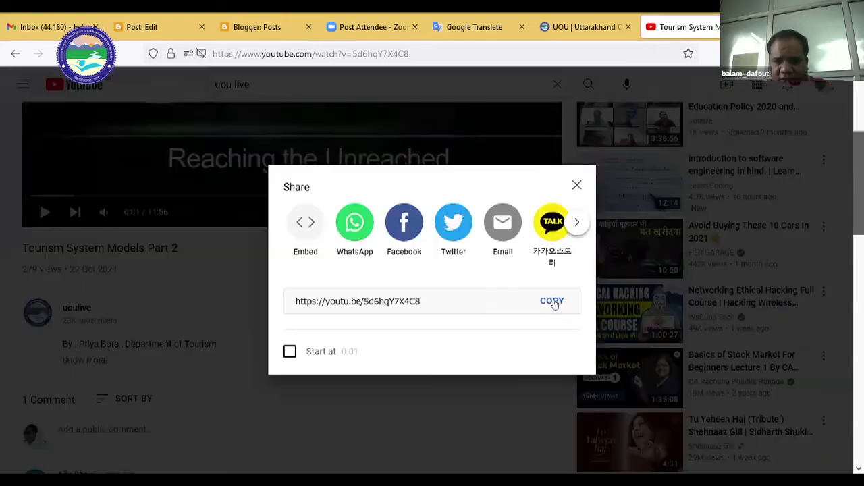
left_click(400, 293)
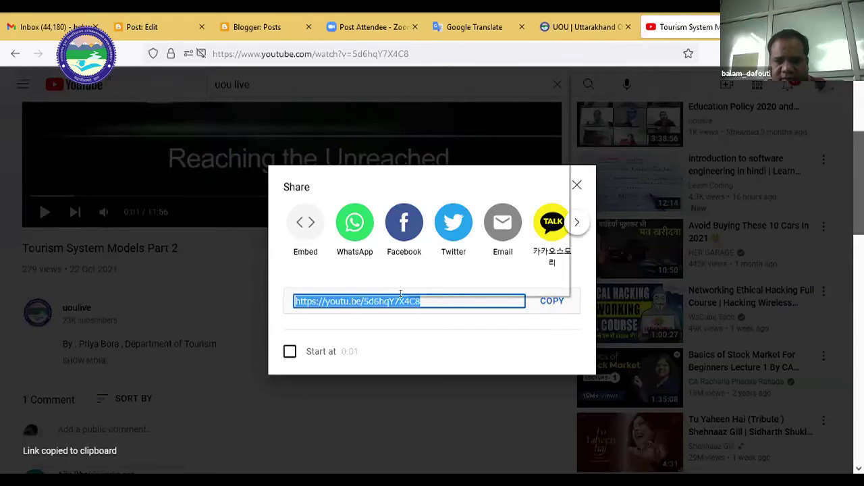
right_click(401, 293)
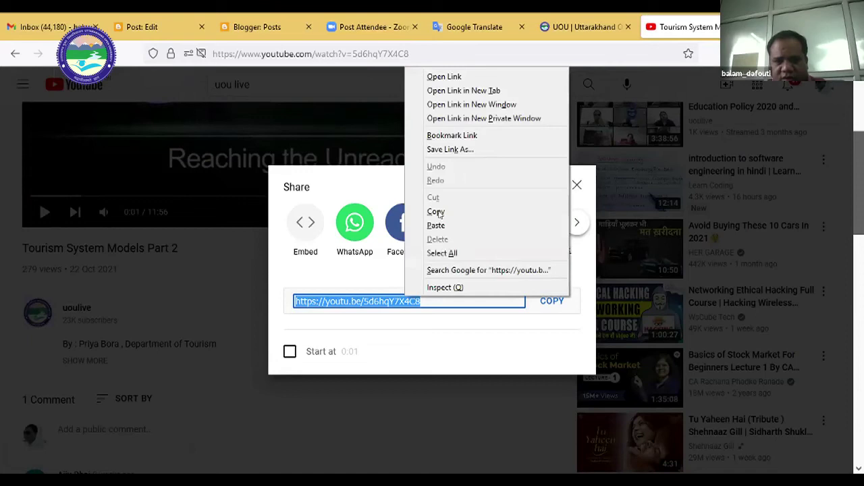
left_click(462, 217)
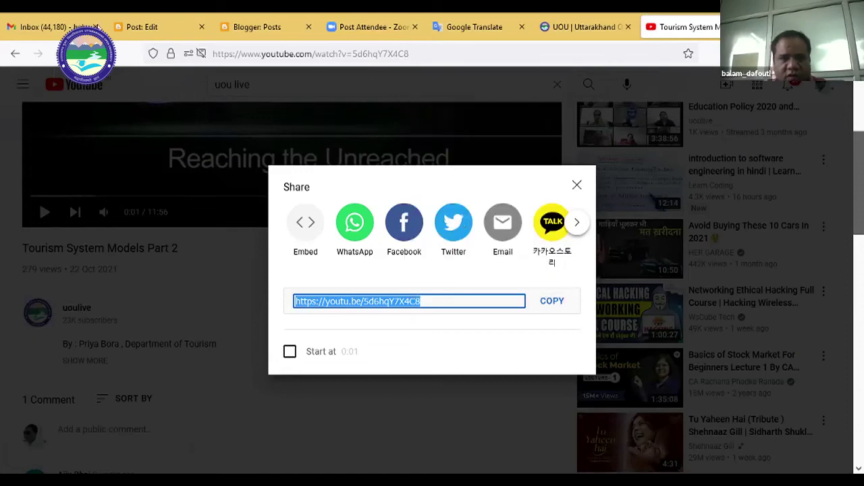
left_click(159, 28)
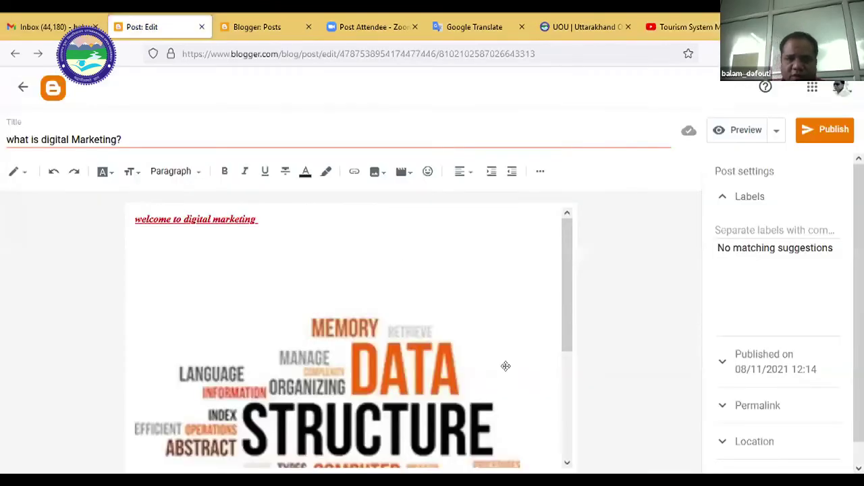
Scroll through the post and select the word-cloud image.
scroll(506, 366, "down", 3)
scroll(526, 385, "down", 1)
left_click(545, 424)
left_click(544, 426)
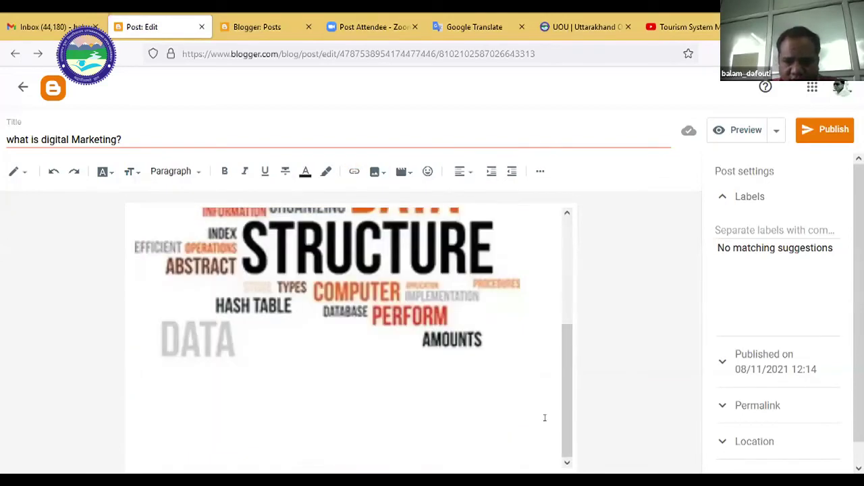
scroll(524, 357, "up", 5)
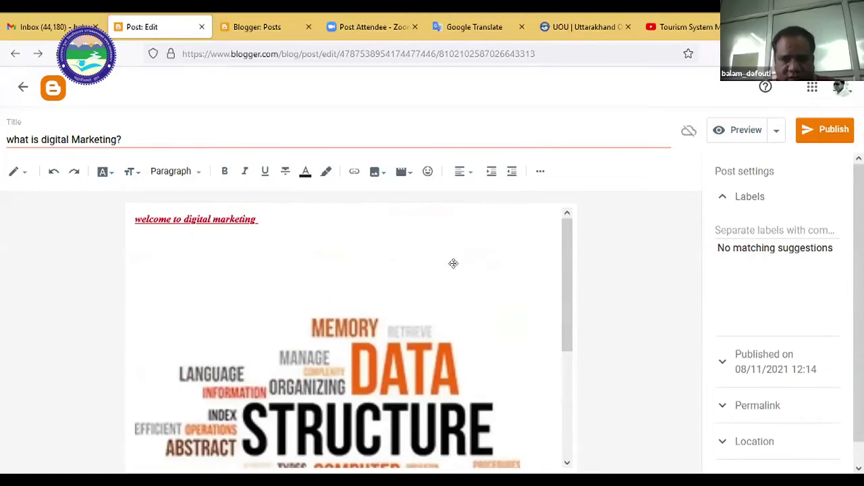
scroll(453, 264, "down", 5)
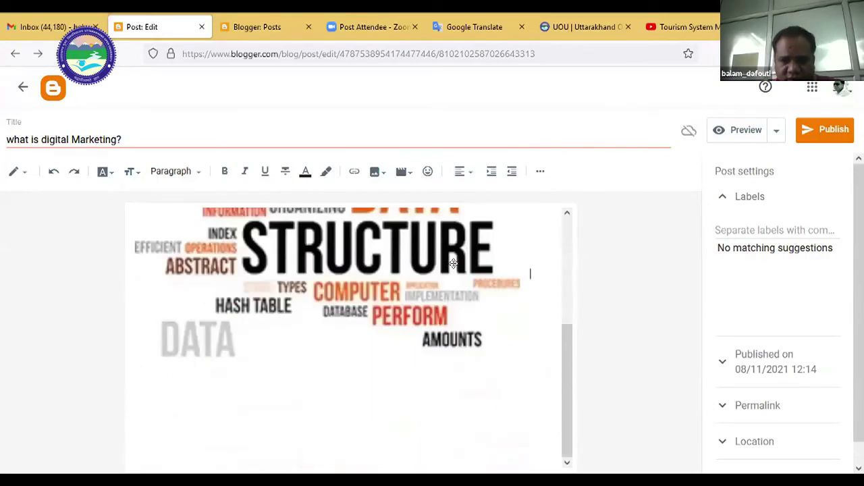
scroll(454, 260, "down", 1)
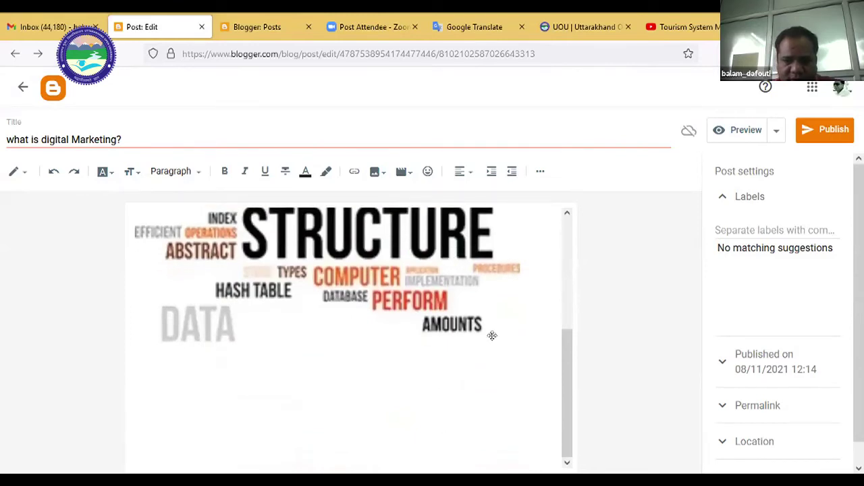
scroll(493, 336, "up", 5)
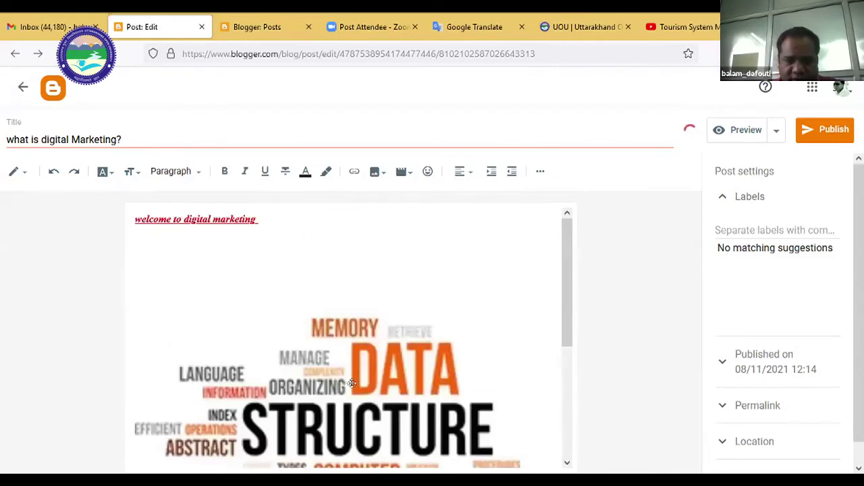
left_click(411, 295)
Insert one empty line after the welcome line, above the image.
left_click(291, 214)
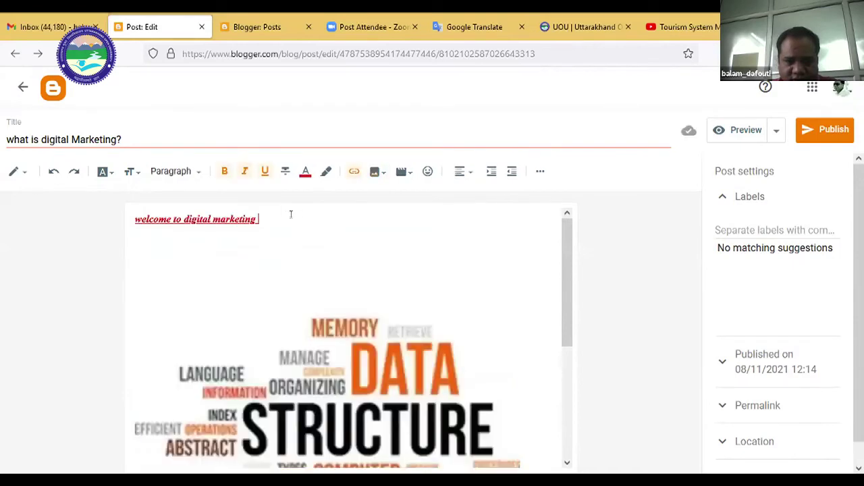
key("Return")
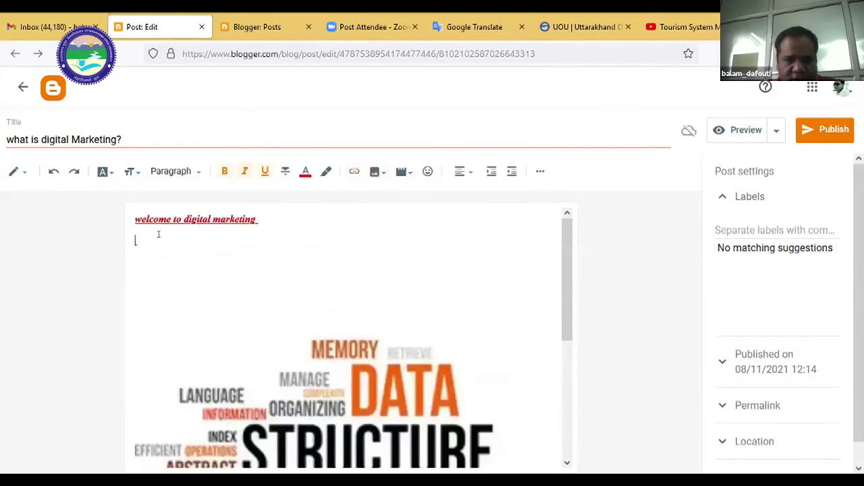
key("Return")
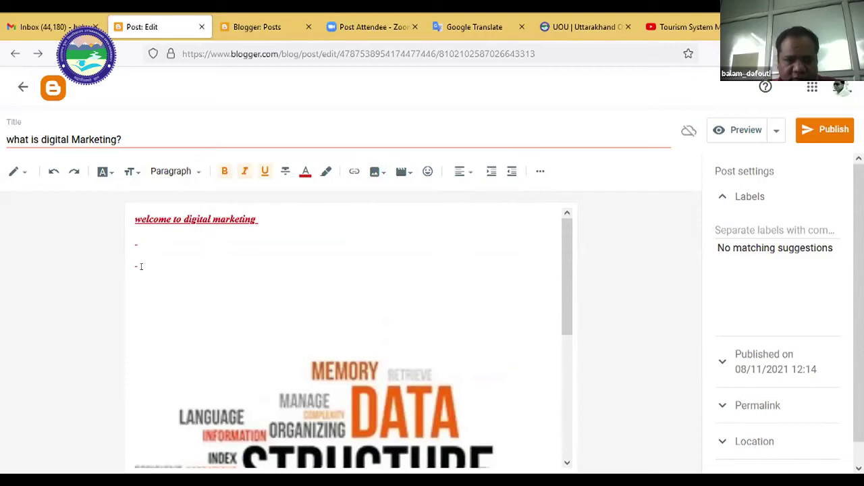
key("BackSpace")
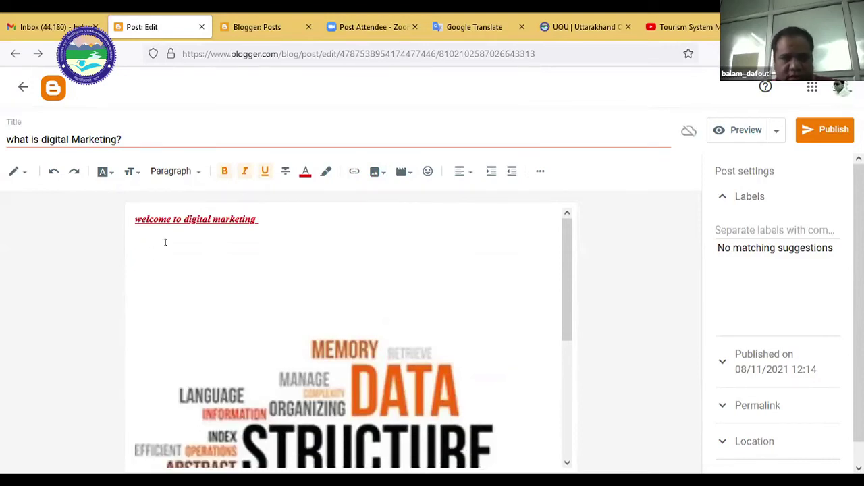
Embed the first YouTube search result for 'uou' below the welcome line.
left_click(400, 172)
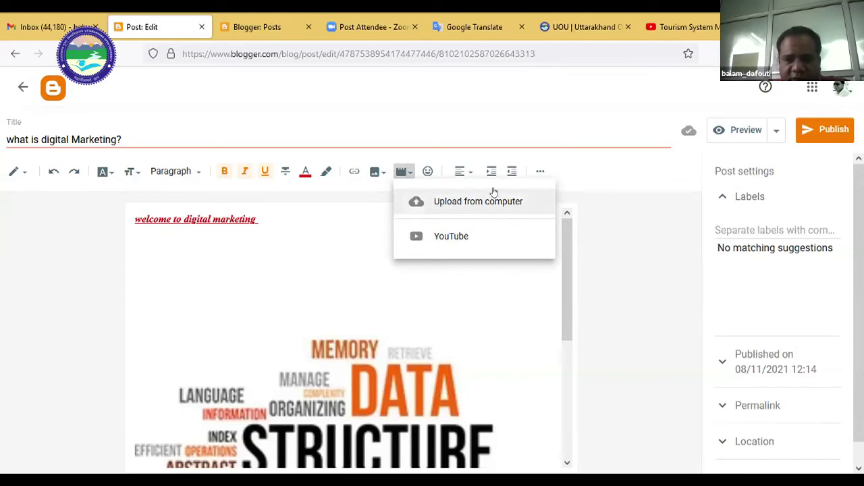
left_click(458, 241)
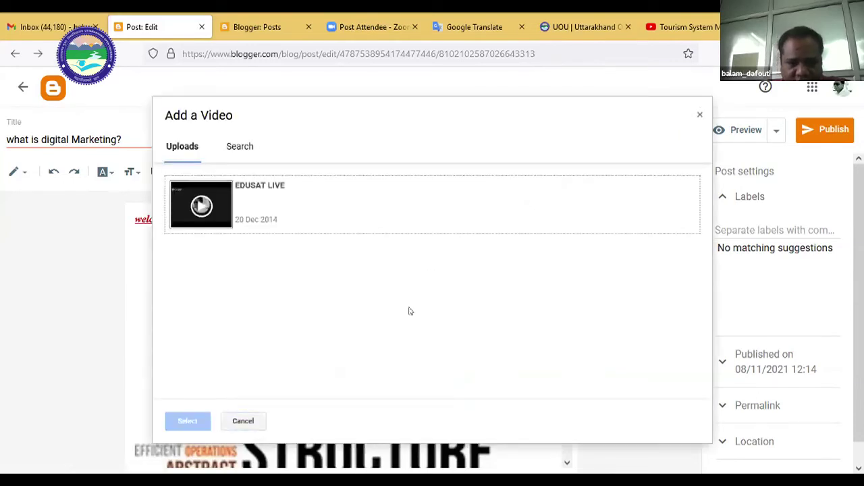
left_click(247, 150)
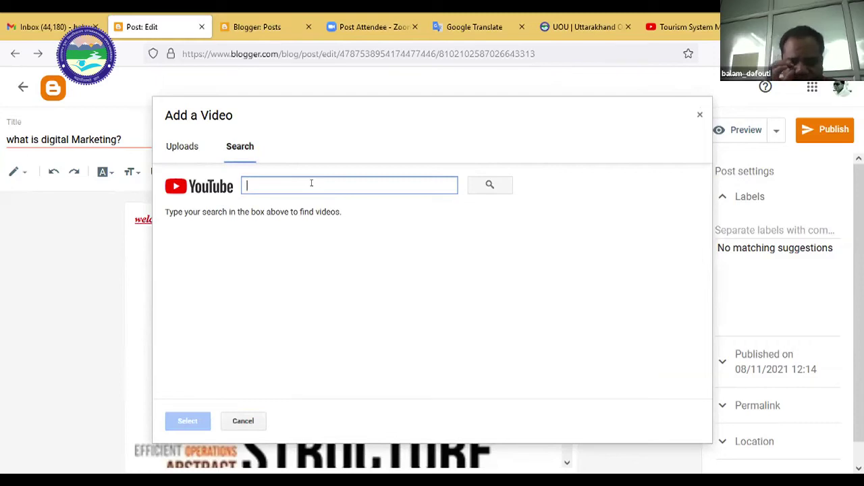
type("uou live")
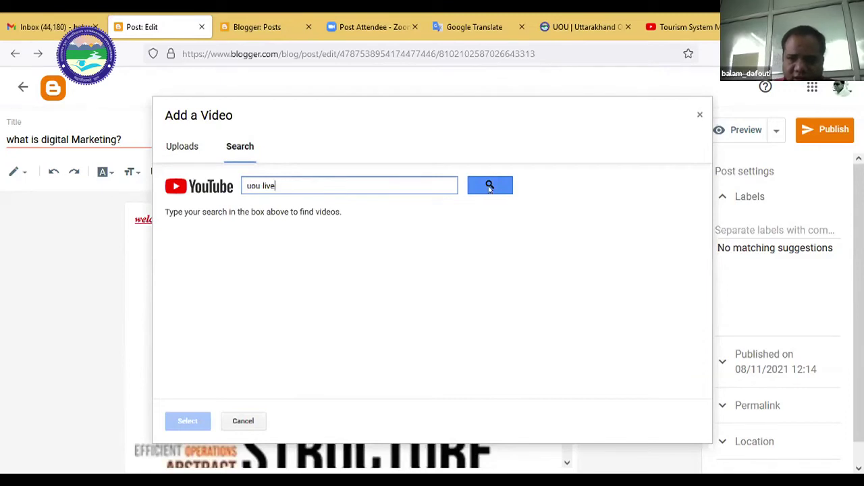
left_click(489, 188)
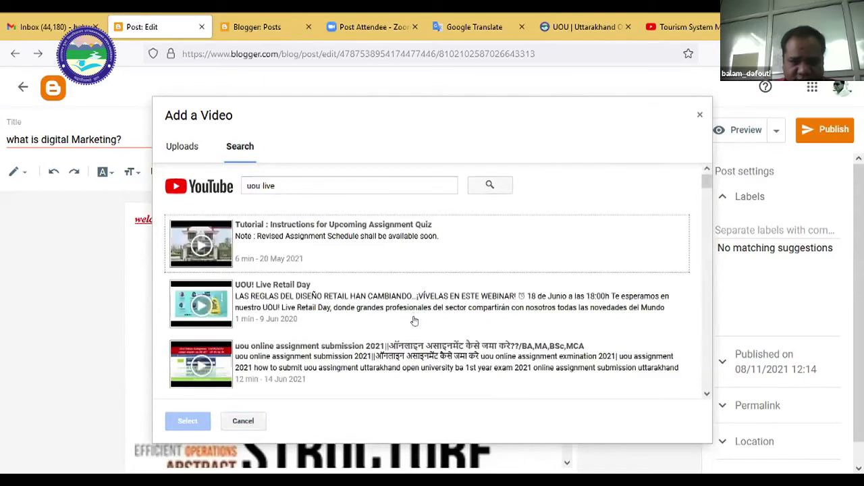
scroll(411, 320, "down", 10)
scroll(264, 245, "up", 9)
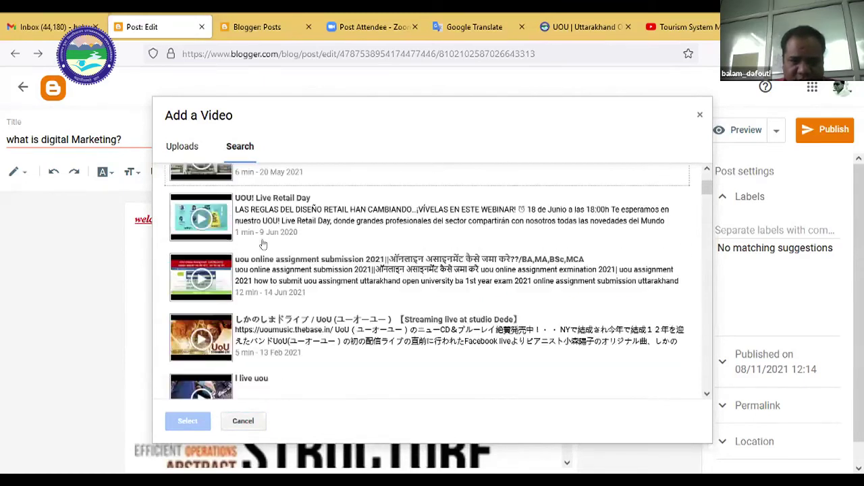
scroll(263, 245, "up", 2)
left_click(210, 247)
left_click(189, 421)
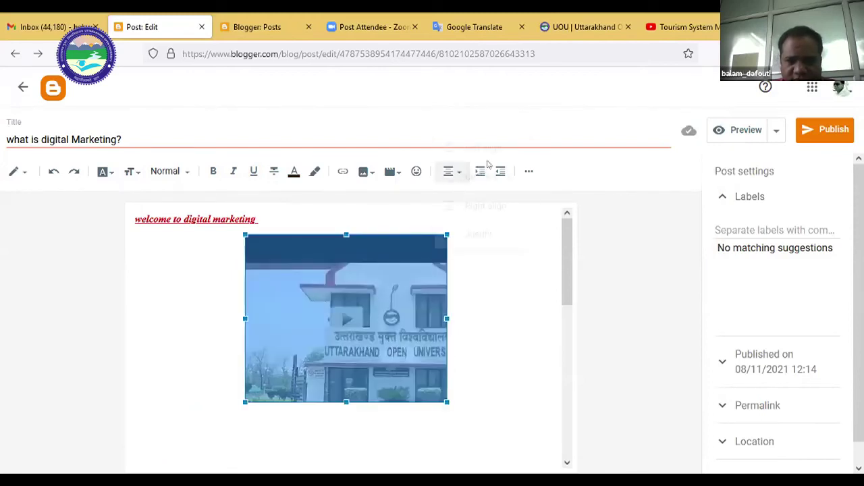
left_click(451, 171)
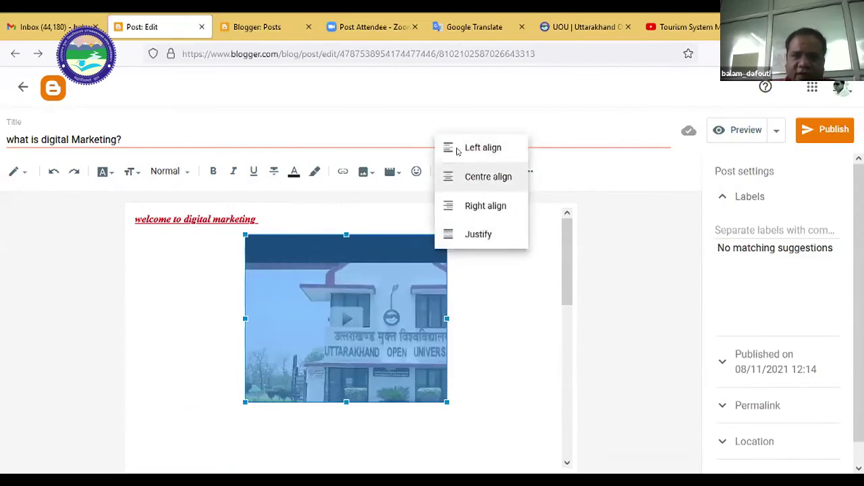
key("Return")
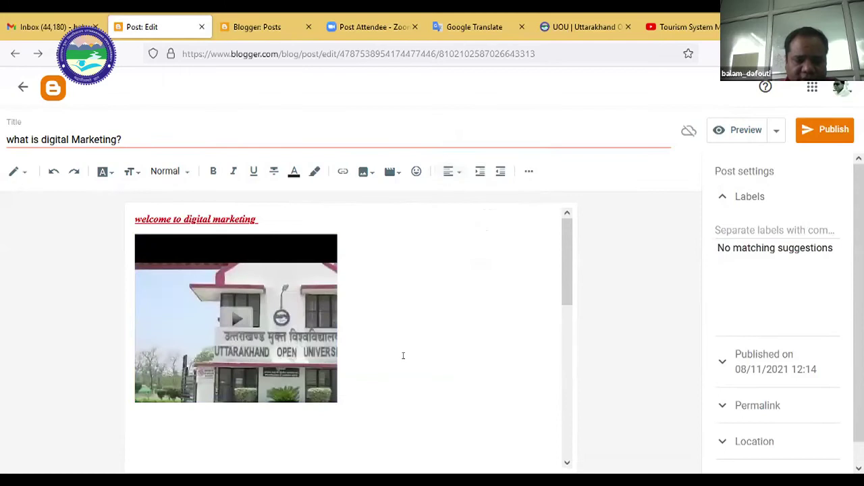
scroll(403, 356, "down", 2)
scroll(262, 356, "up", 3)
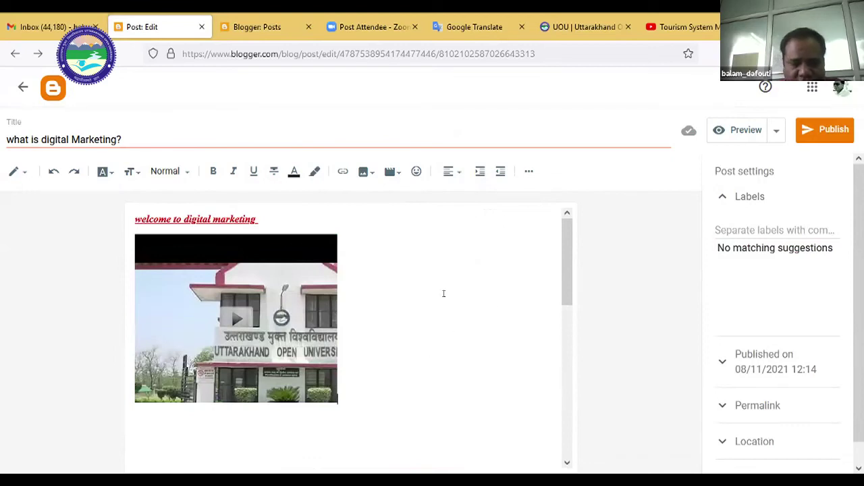
scroll(444, 293, "down", 5)
scroll(444, 293, "up", 5)
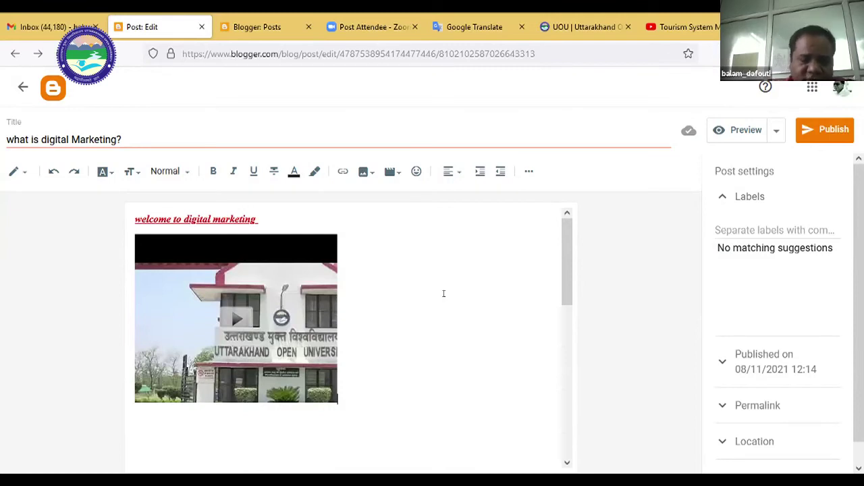
scroll(455, 305, "down", 5)
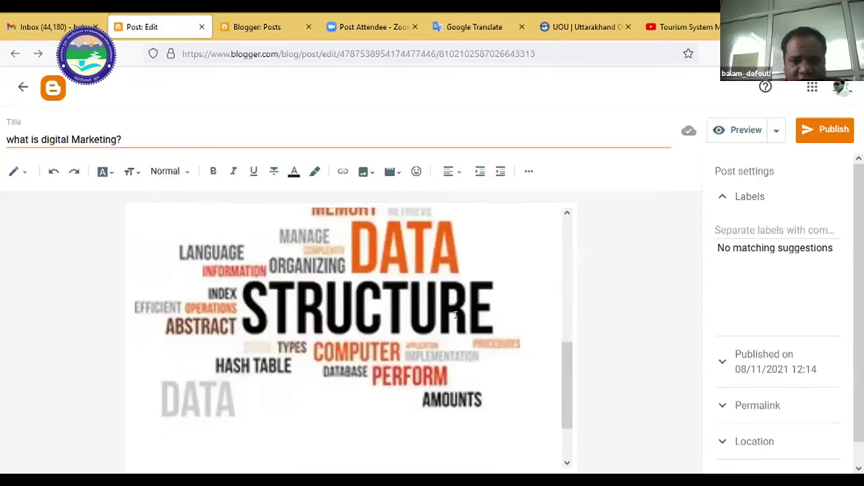
scroll(456, 314, "up", 5)
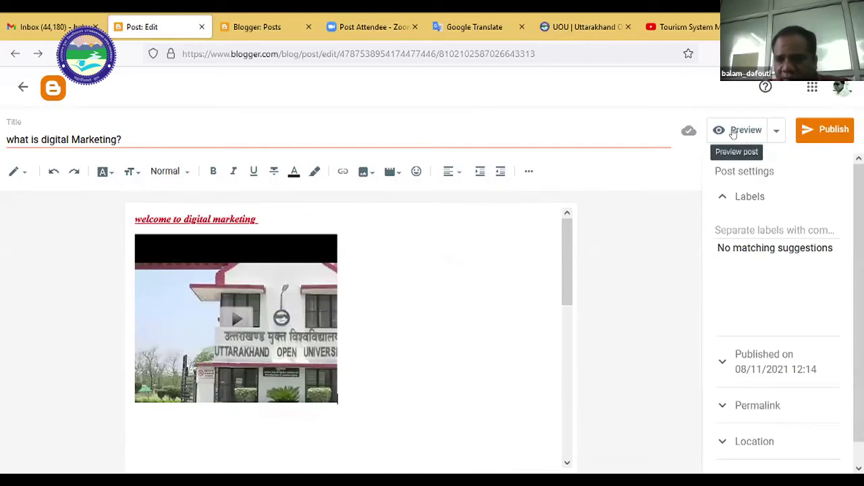
Publish 'what is digital Marketing?' and reopen it from the Posts list.
left_click(821, 127)
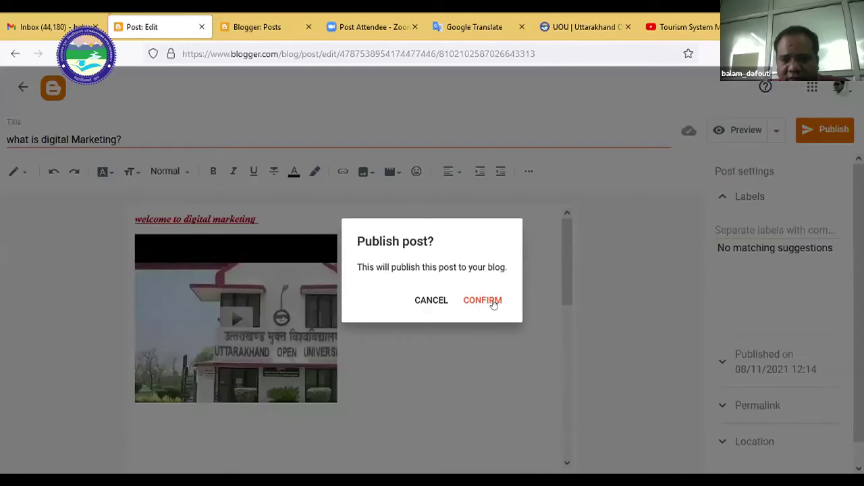
left_click(482, 299)
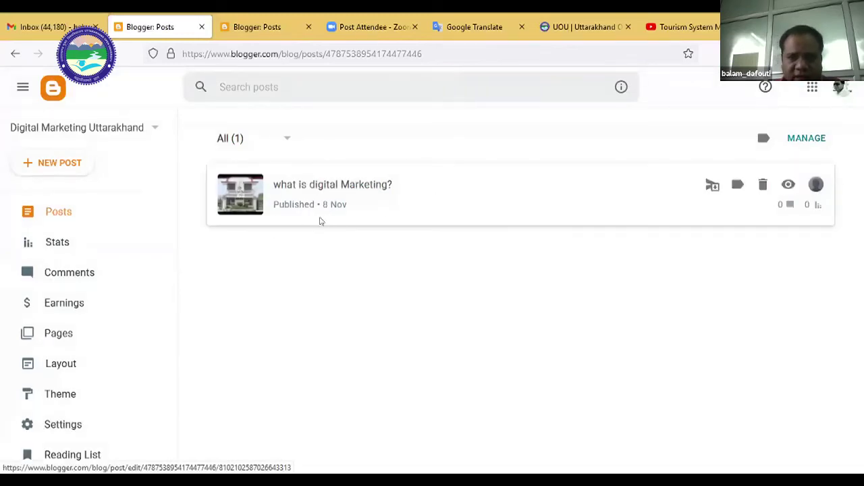
left_click(239, 201)
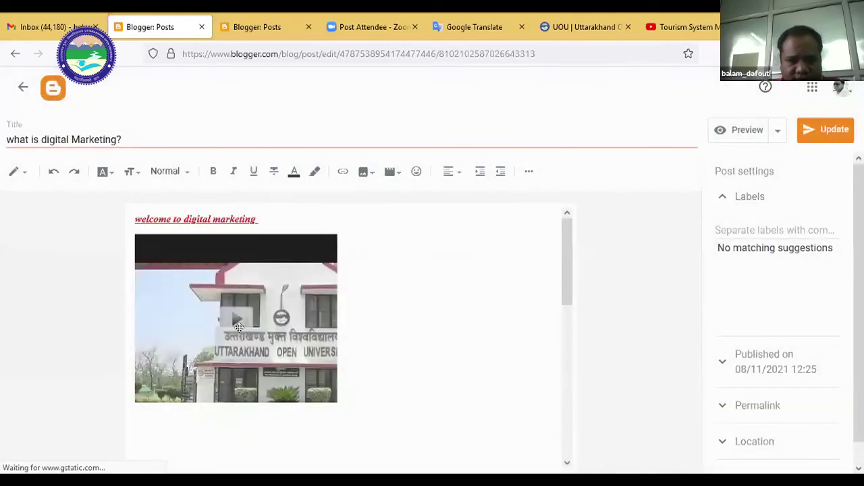
Check the embedded video in the post editor.
left_click(284, 323)
left_click(380, 315)
scroll(380, 314, "down", 3)
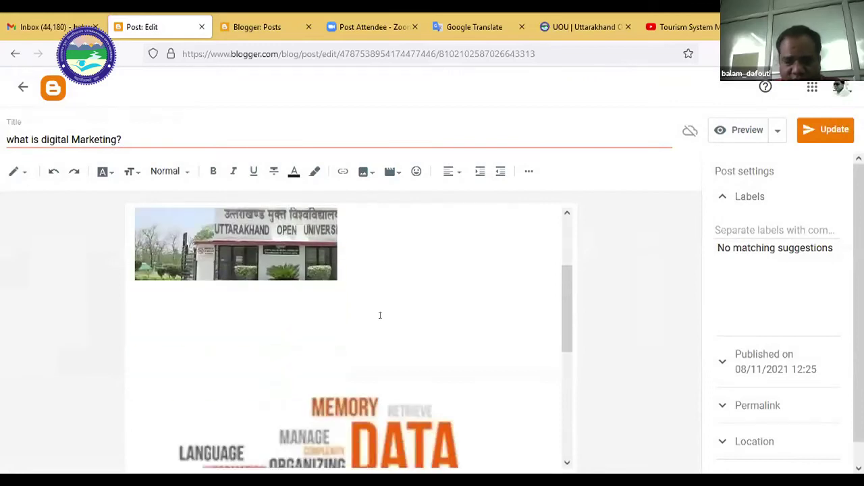
scroll(380, 315, "up", 3)
Preview the post in a new tab and scroll through the welcome link and video.
left_click(731, 129)
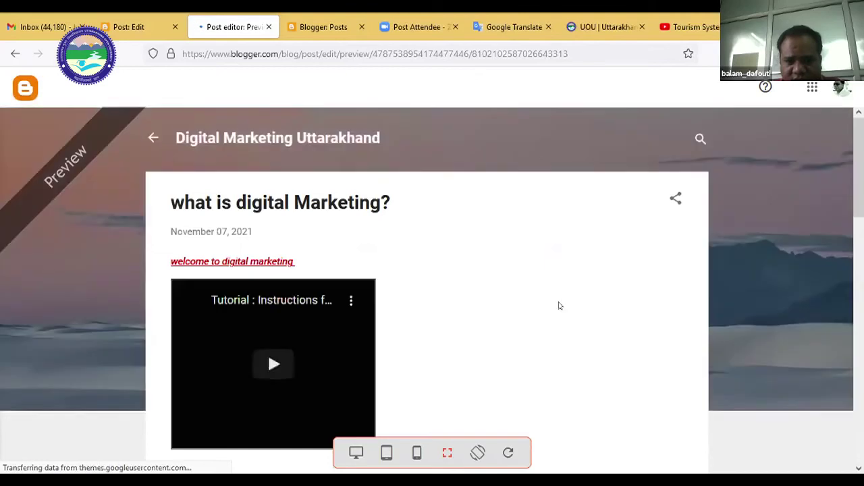
scroll(223, 212, "down", 1)
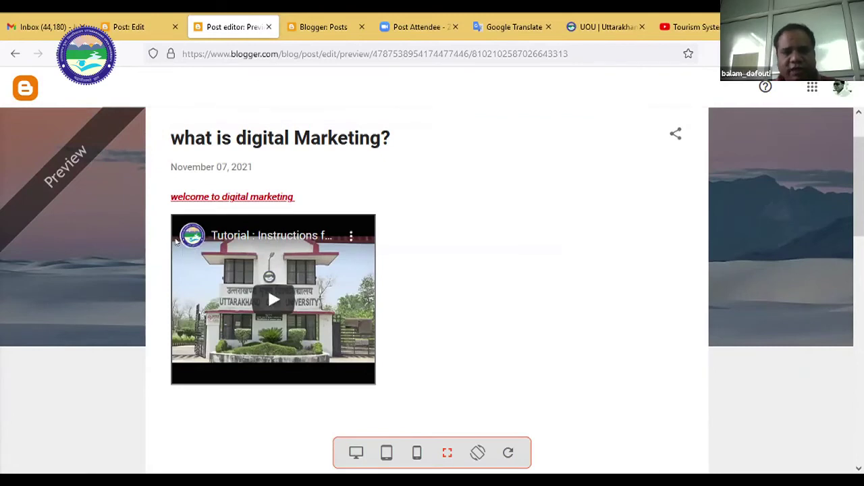
scroll(287, 285, "up", 2)
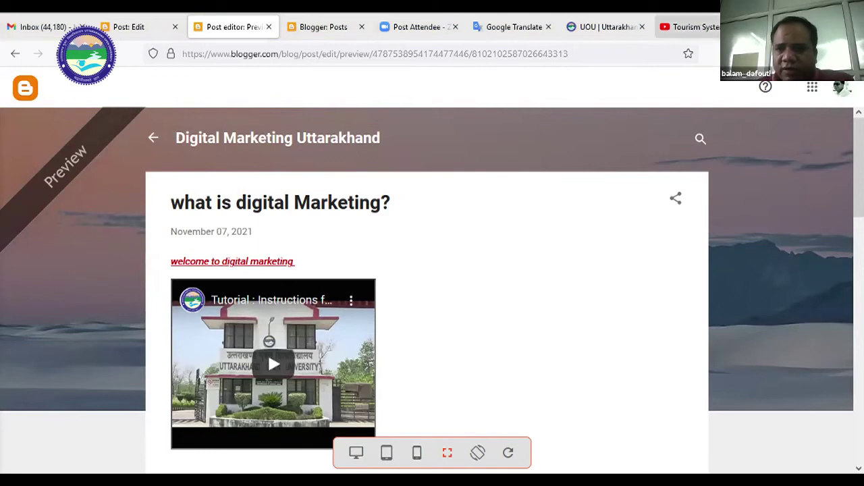
left_click(712, 30)
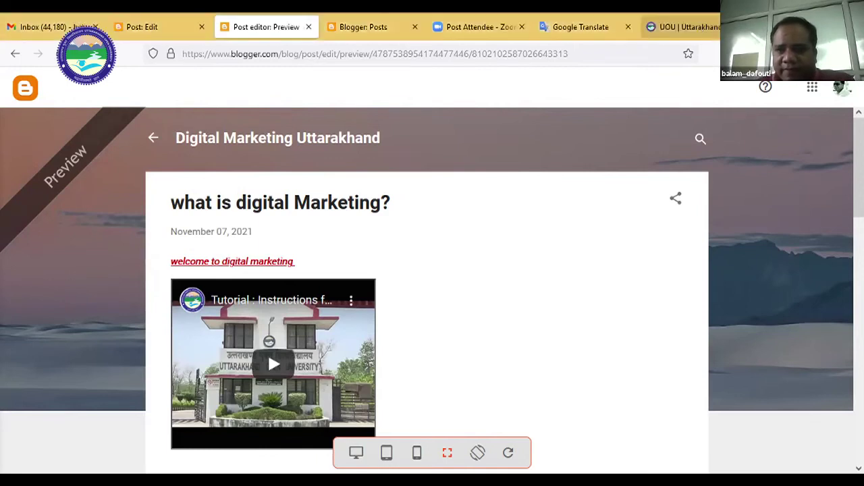
Close the university website, Google Translate, other blog and preview tabs.
left_click(695, 27)
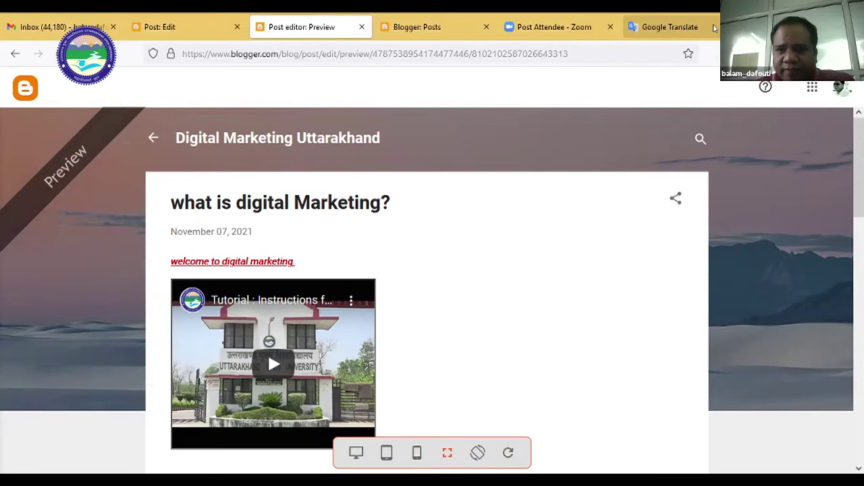
left_click(668, 27)
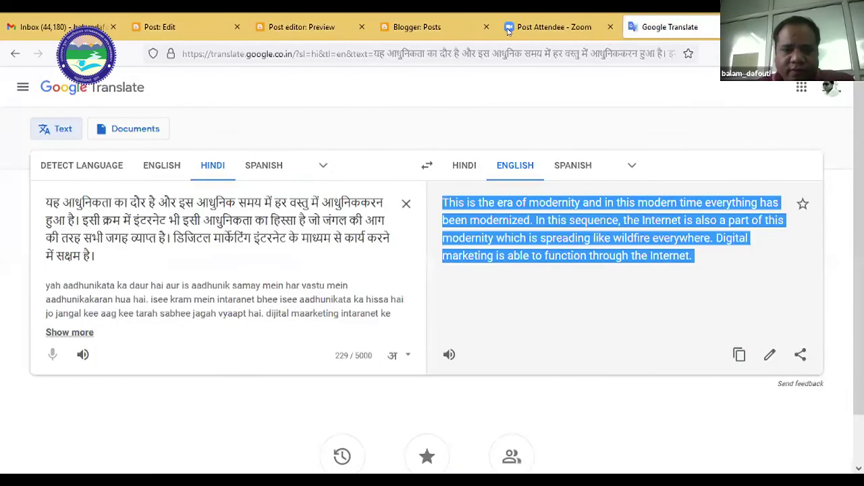
key("ctrl+w")
left_click(492, 30)
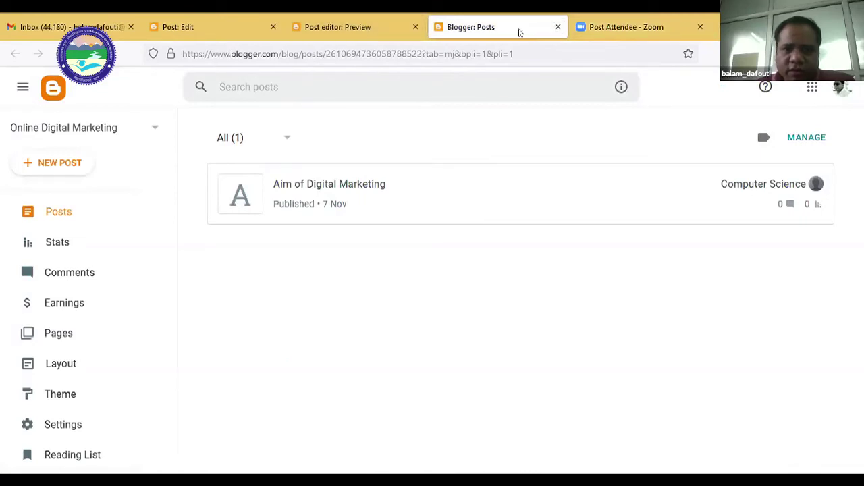
left_click(557, 28)
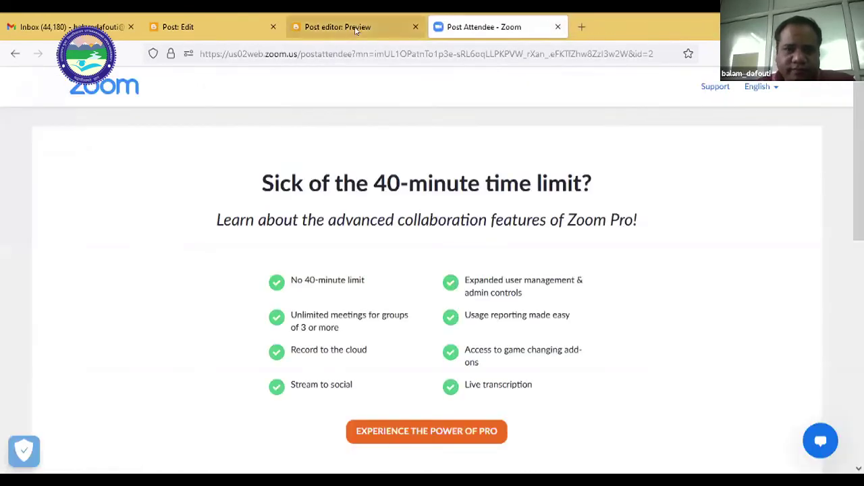
left_click(406, 30)
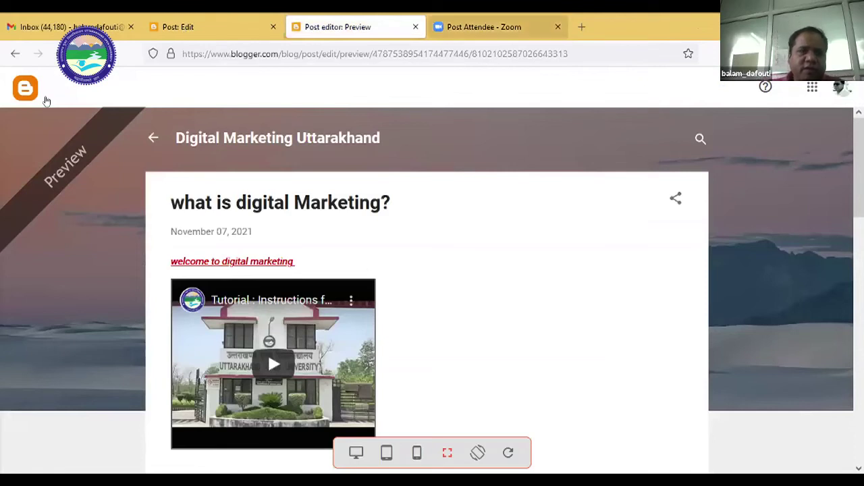
key("ctrl+w")
Leave the post editor, discarding changes, to return to the posts list.
key("ctrl+shift+Tab")
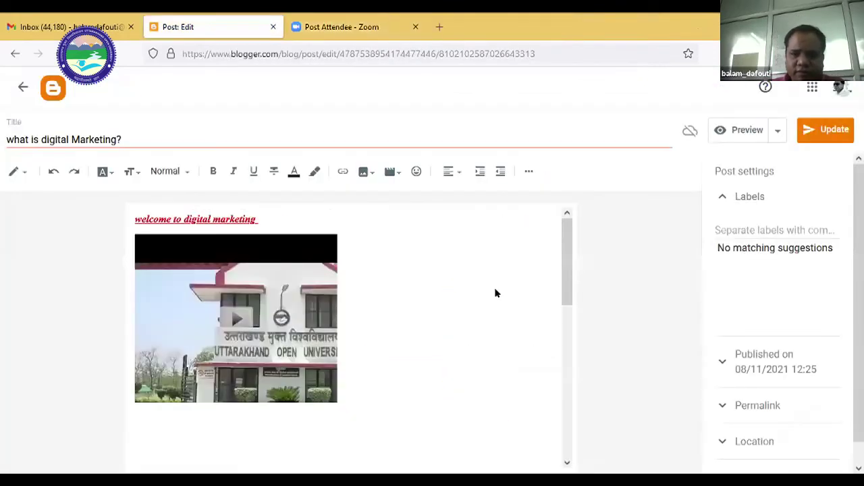
key("alt+Left")
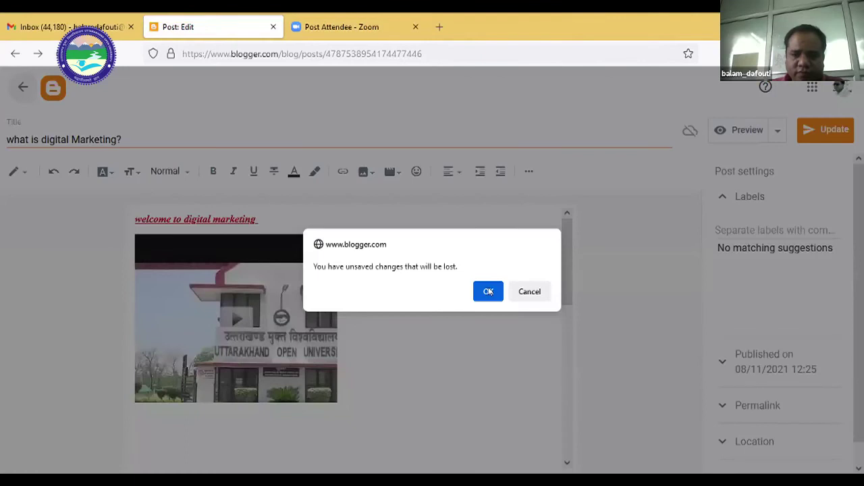
key("Return")
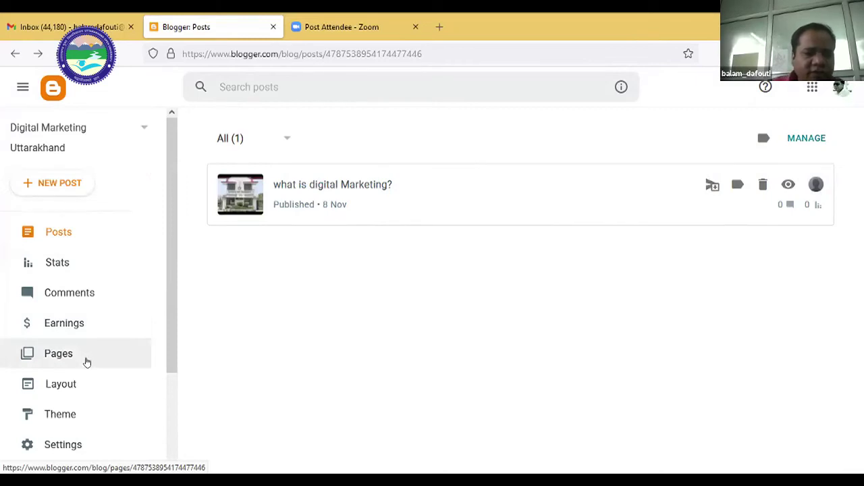
Create a new page titled 'Contact Us!' from the Pages list.
left_click(87, 362)
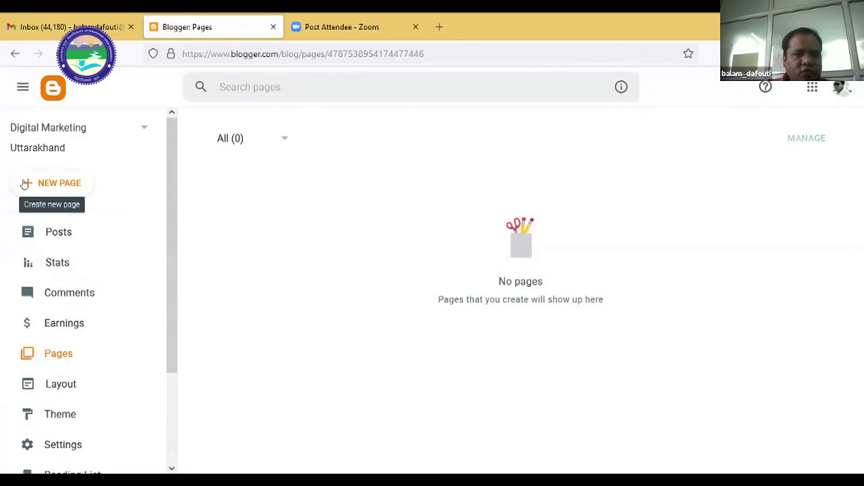
left_click(65, 183)
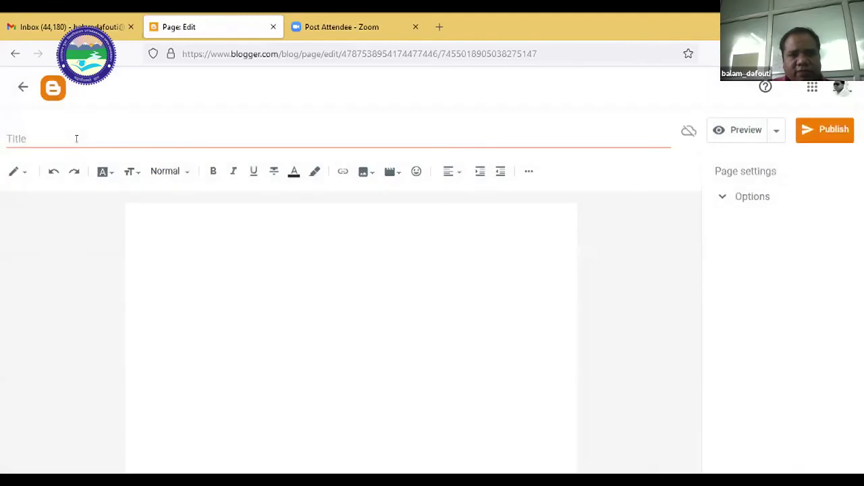
left_click(76, 138)
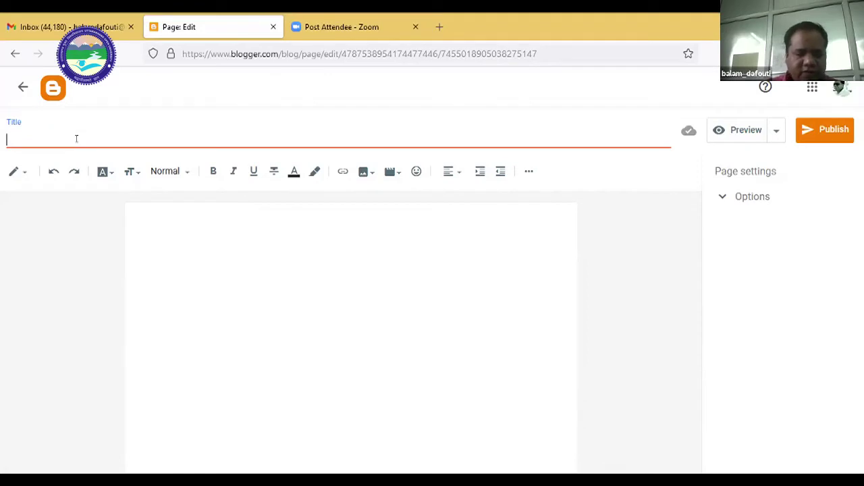
type("Contacty")
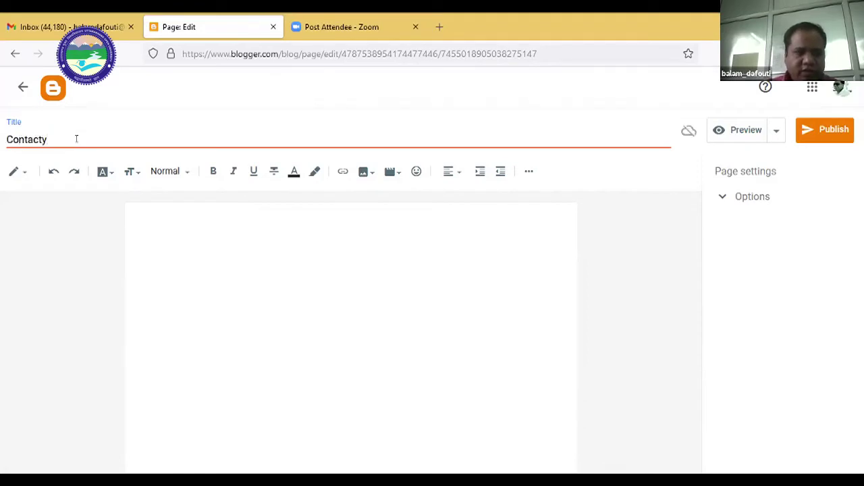
key("BackSpace")
type("Us")
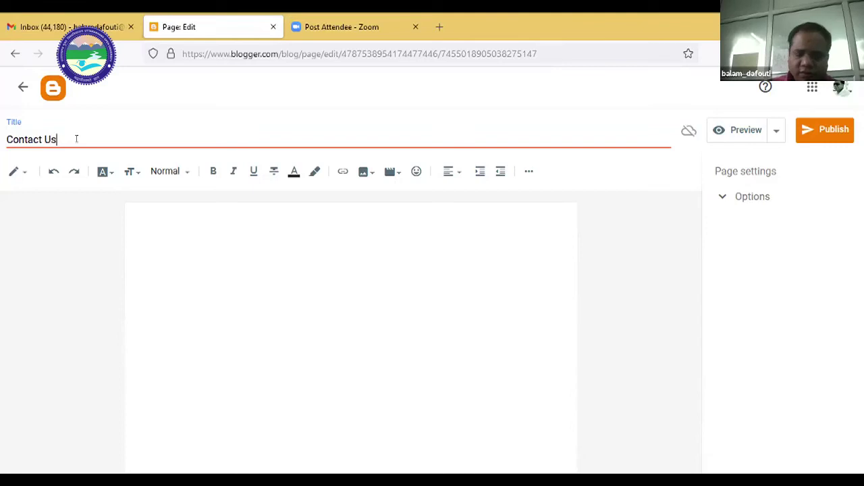
type("!")
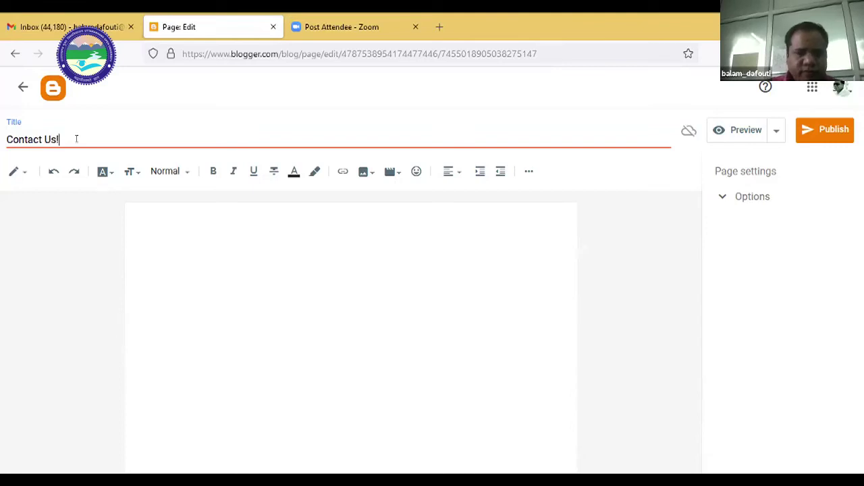
left_click(131, 239)
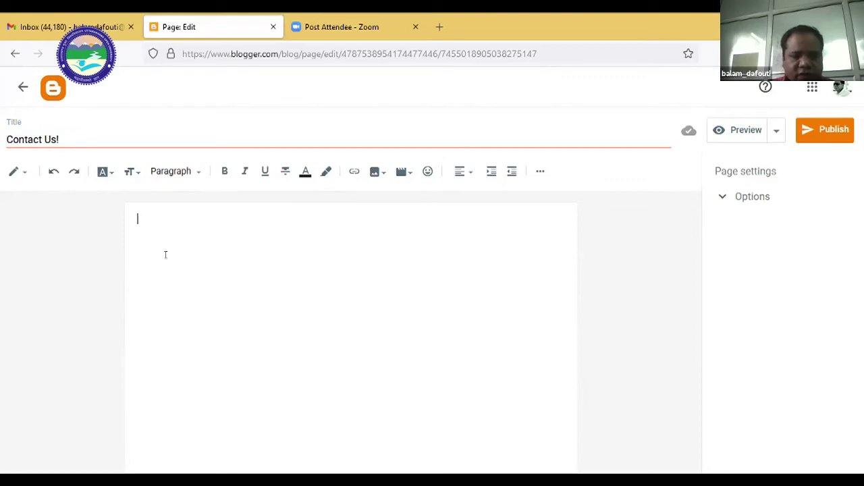
Type the contact's name, 'Assistant Professor' and 'School of Computer Science & IT'.
key("Return")
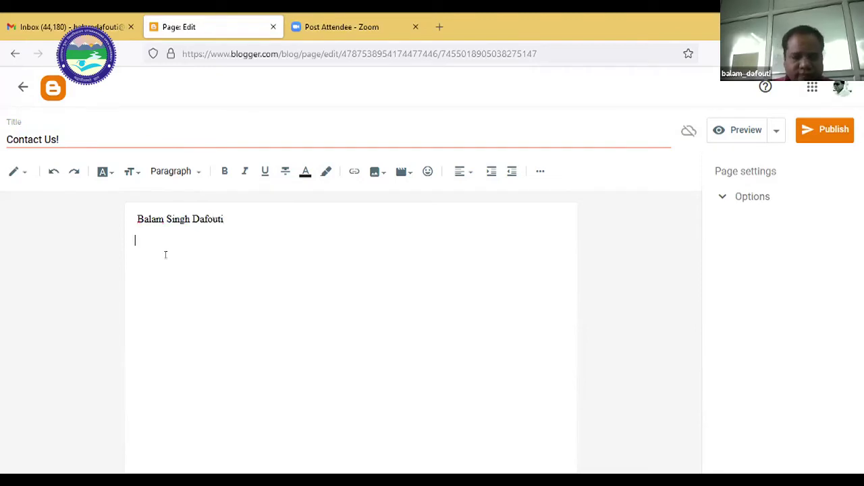
type("Assistant Profe")
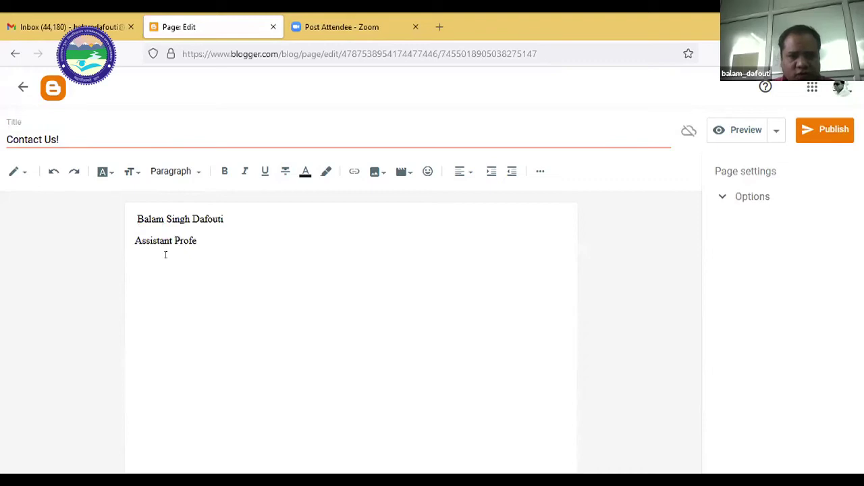
type("ssorSchool of ")
type("Cmop")
key("BackSpace")
key("BackSpace")
key("BackSpace")
key("BackSpace")
type("Computer")
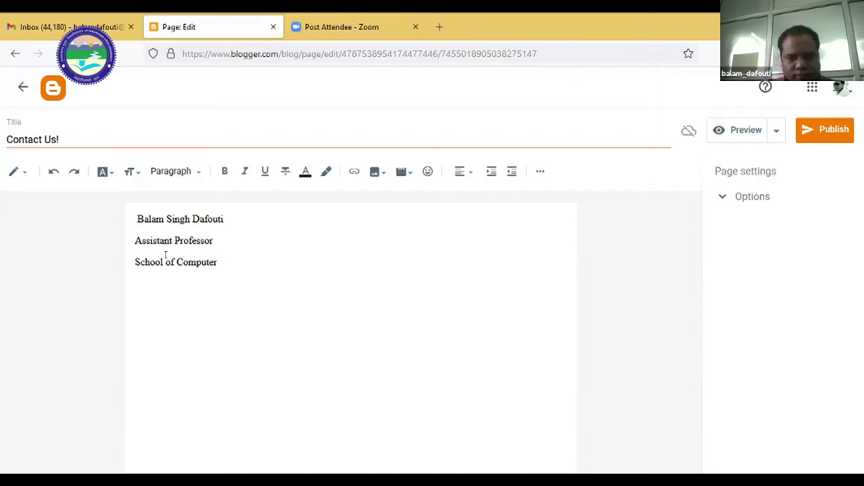
type(" Science")
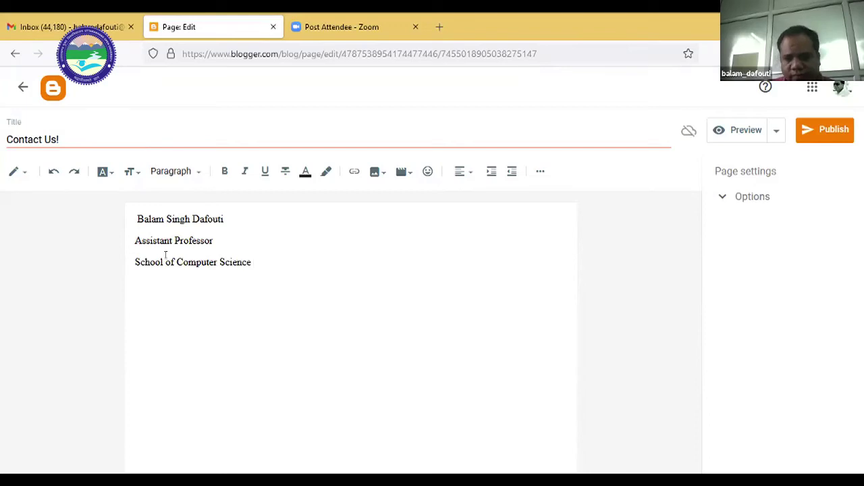
type(" & IT")
key("Return")
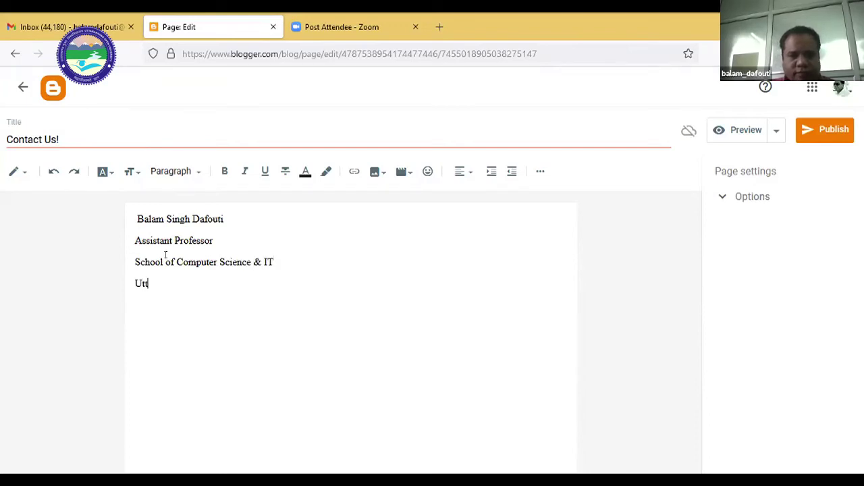
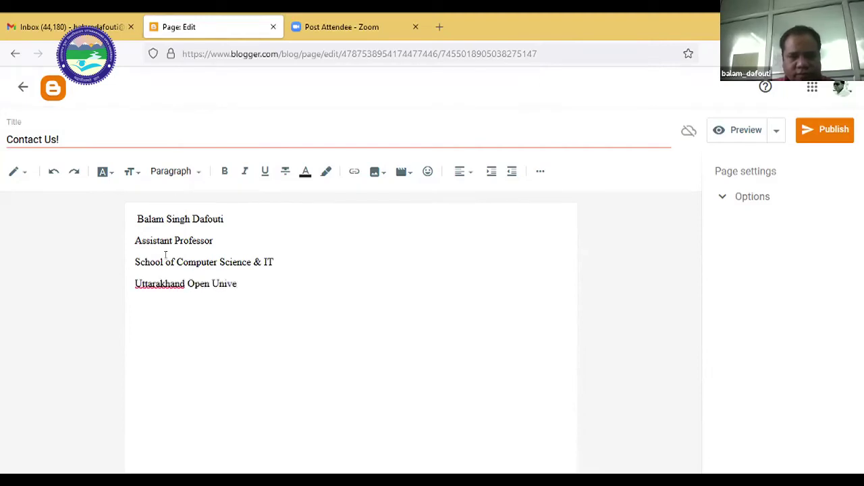
Add 'Uttarakhand Open University', 'Haldwani, Nainital', the contact's e-mail and phone number.
key("Return")
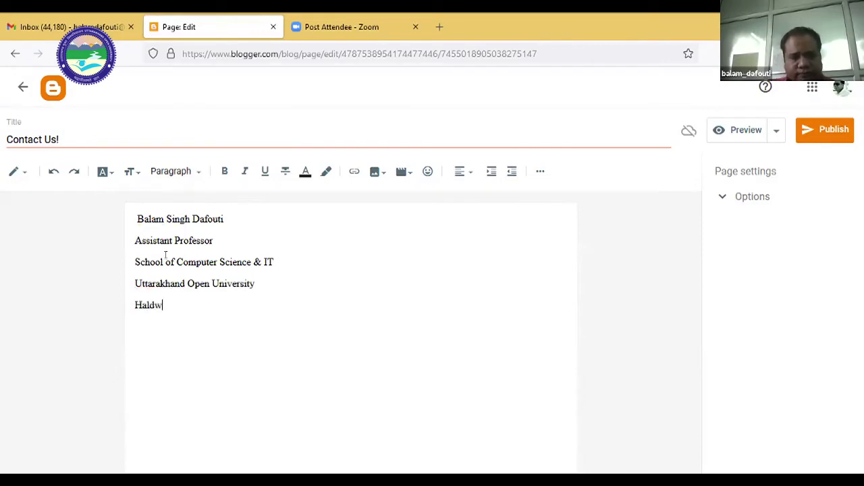
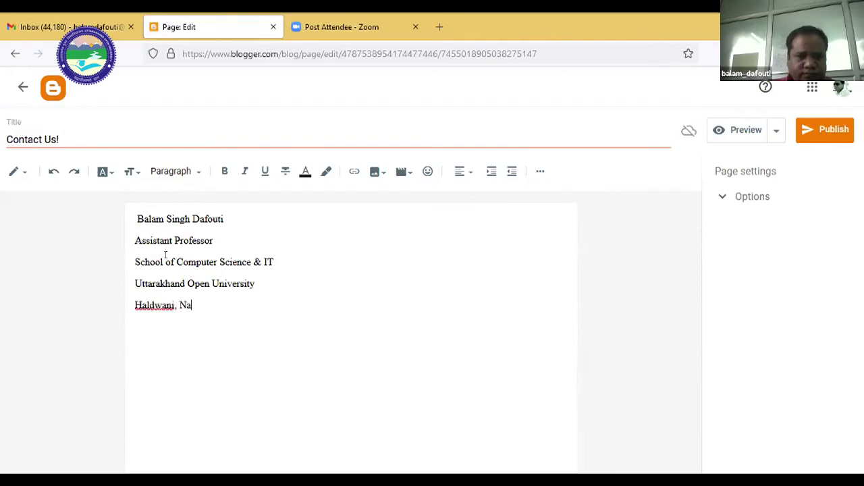
key("BackSpace")
key("BackSpace")
key("Return")
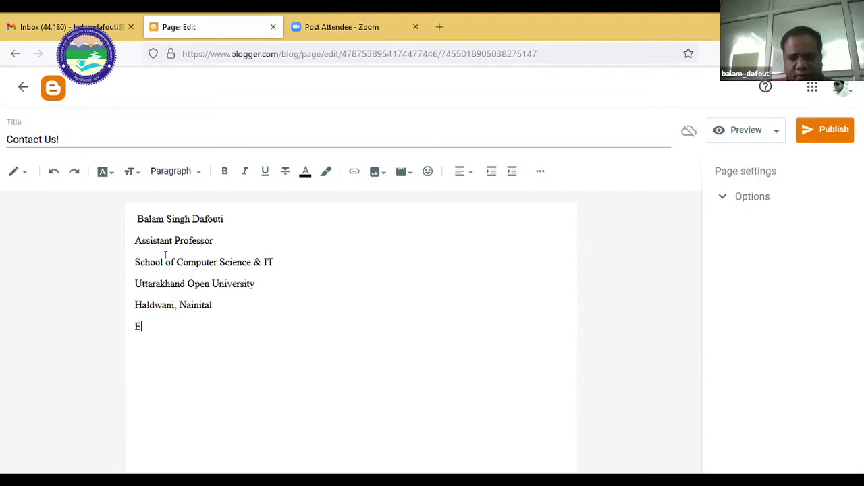
key("BackSpace")
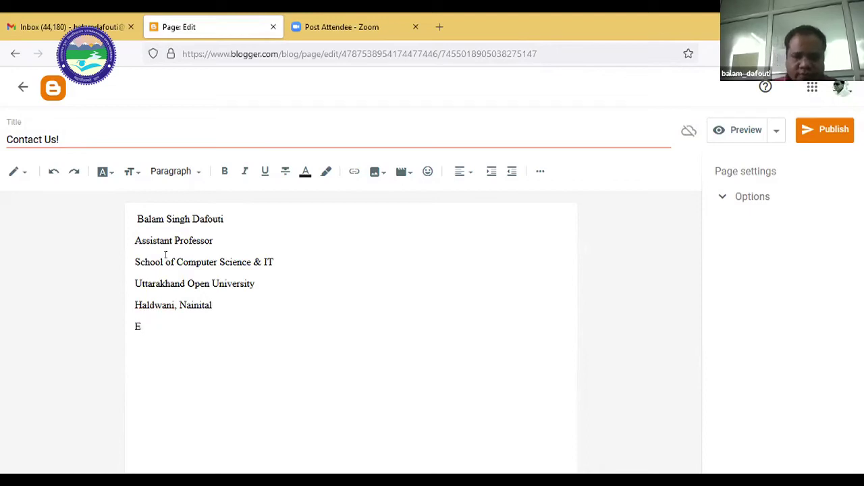
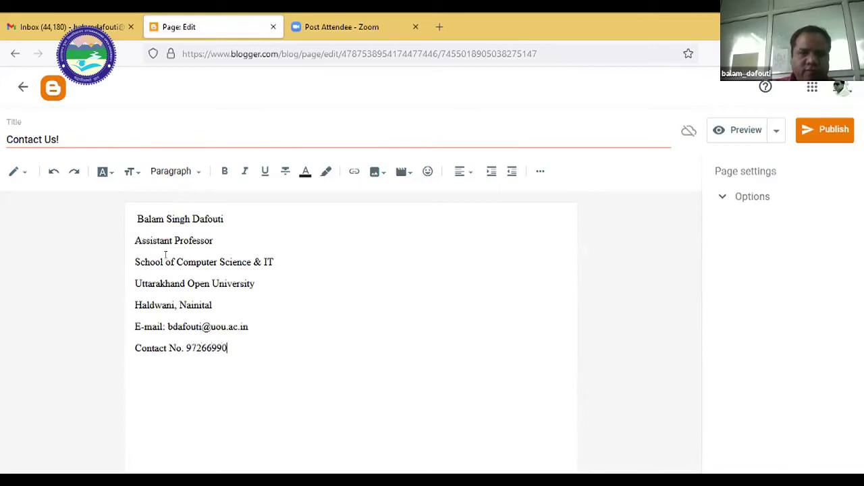
key("BackSpace")
key("BackSpace")
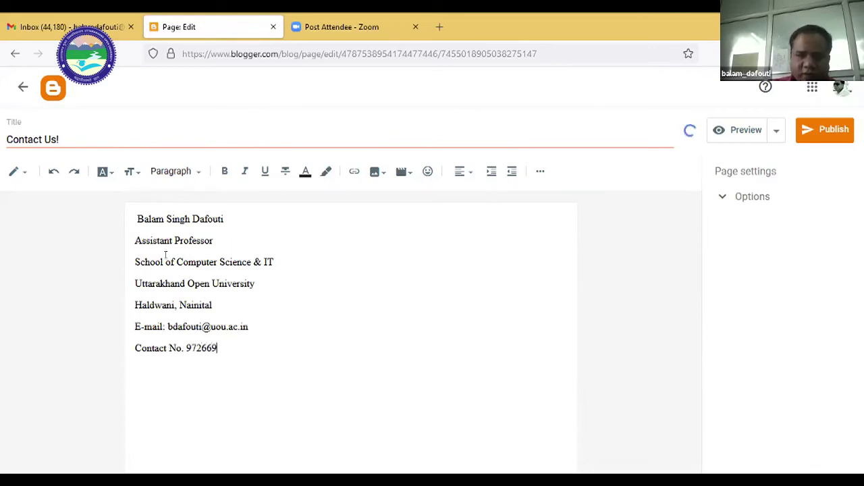
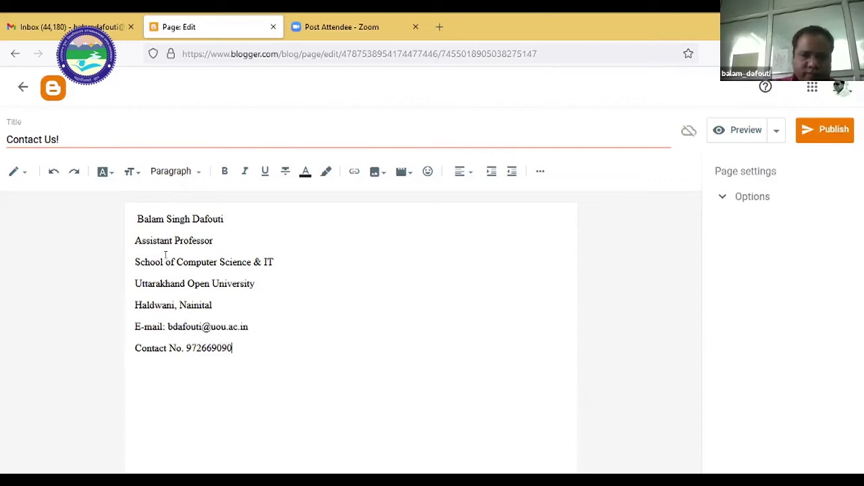
Bold all seven lines of the contact details.
left_click_drag(248, 347, 110, 212)
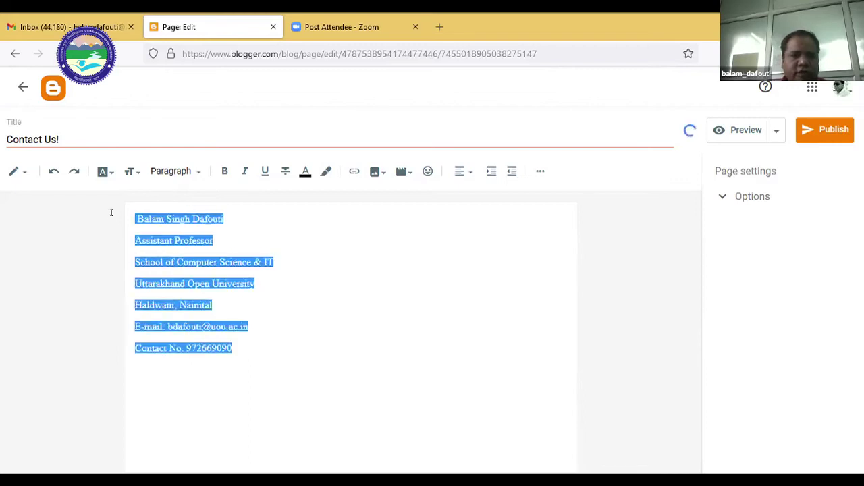
left_click(224, 170)
left_click(320, 268)
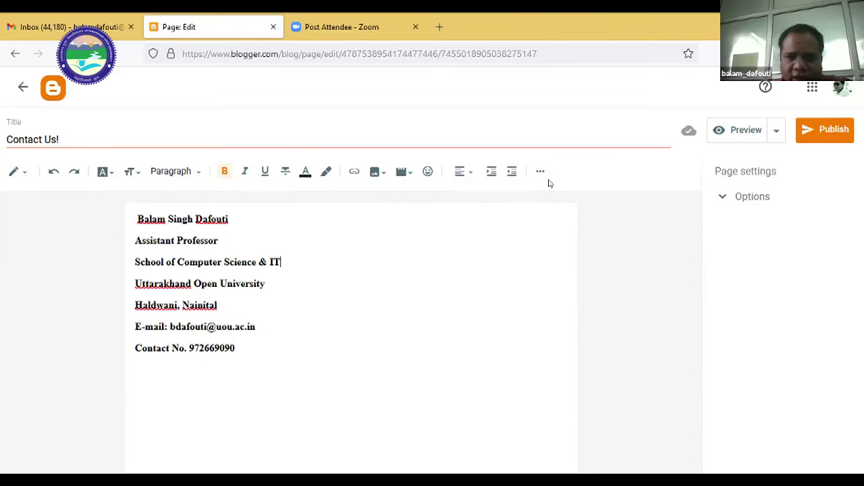
left_click_drag(238, 348, 127, 221)
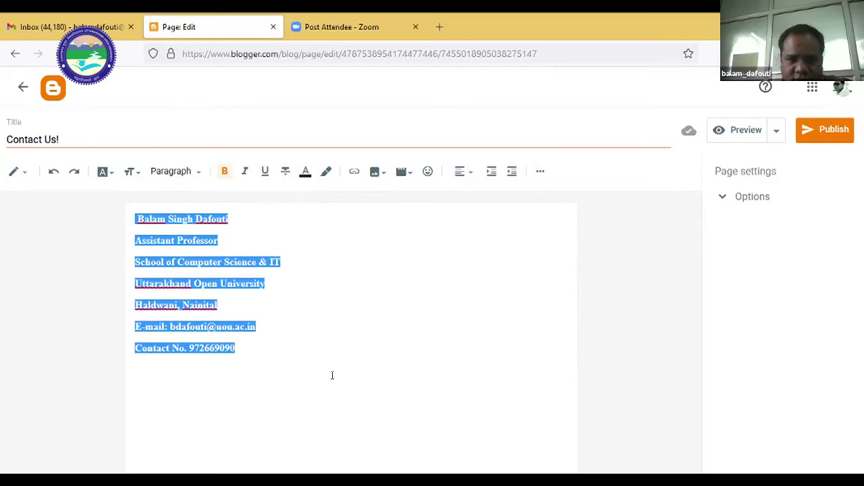
left_click(280, 358)
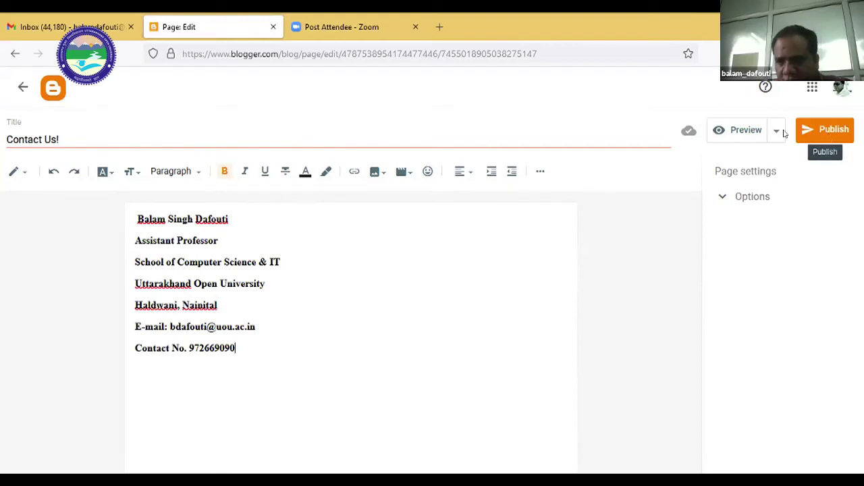
Publish the Contact Us! page and confirm it.
left_click(822, 128)
left_click(478, 304)
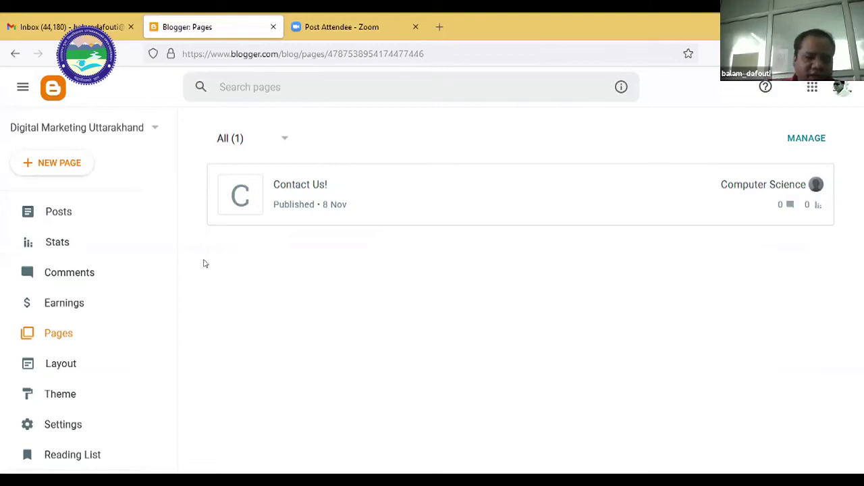
scroll(166, 343, "down", 1)
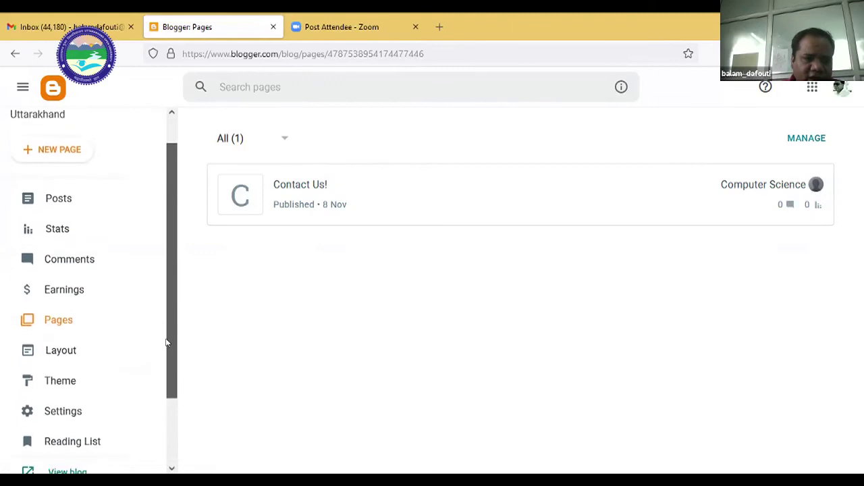
scroll(166, 343, "down", 1)
left_click(62, 329)
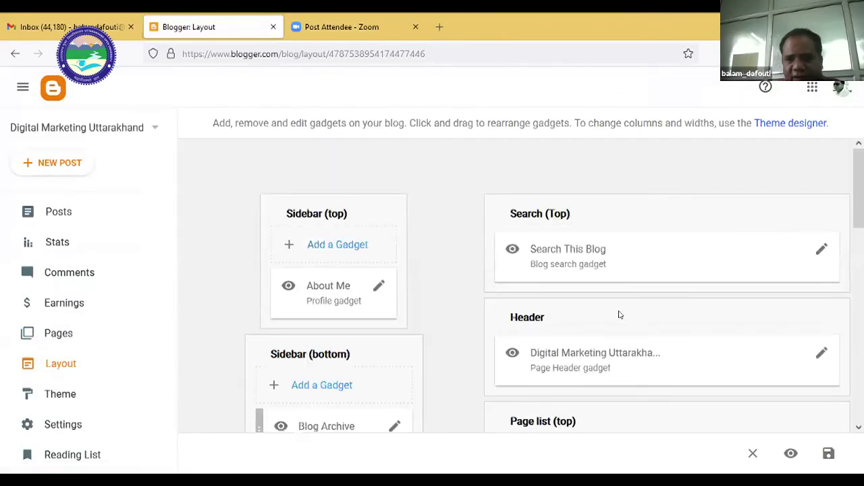
scroll(620, 314, "down", 5)
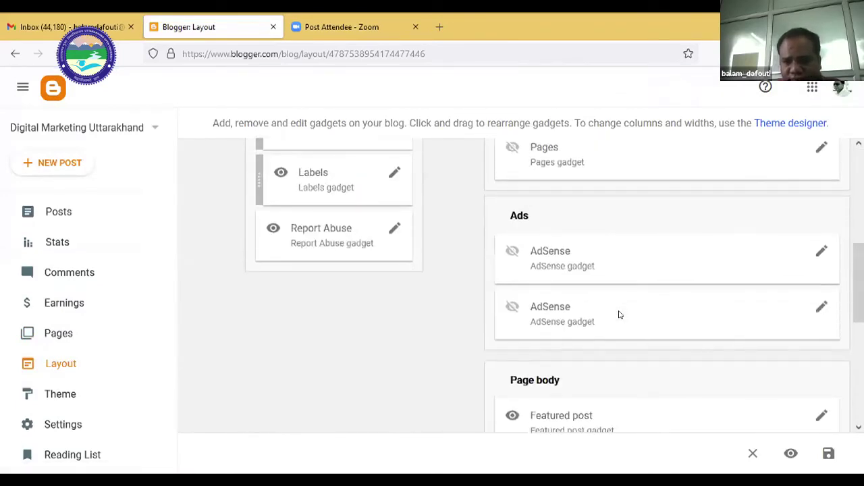
scroll(618, 297, "up", 5)
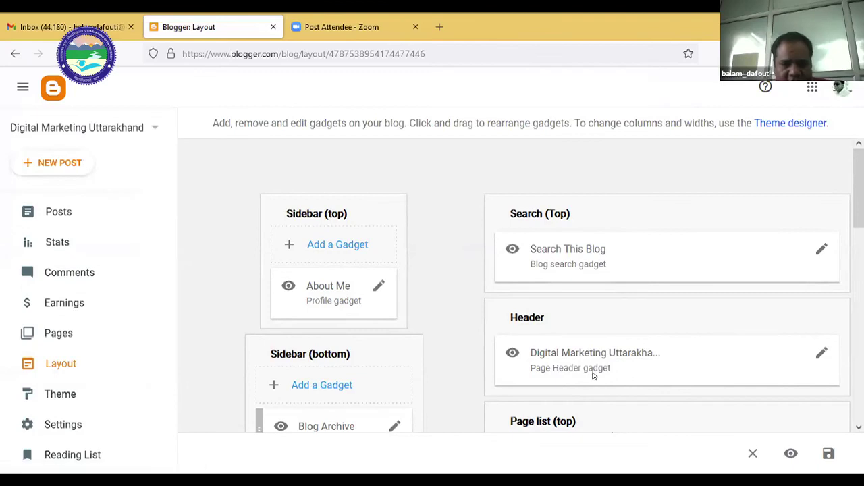
scroll(569, 333, "down", 5)
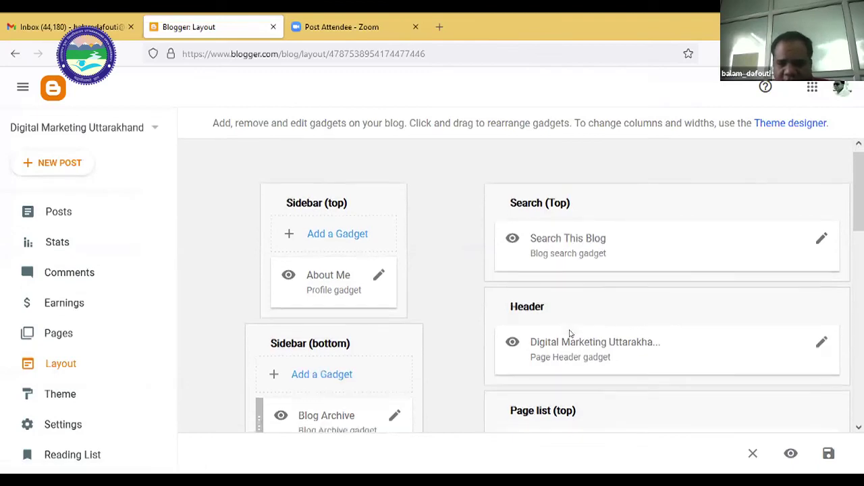
scroll(570, 334, "down", 5)
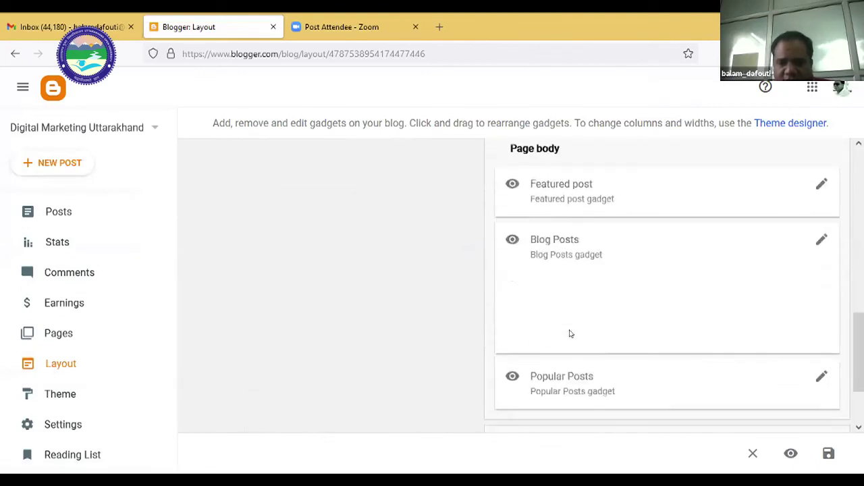
scroll(570, 333, "up", 5)
scroll(570, 333, "down", 5)
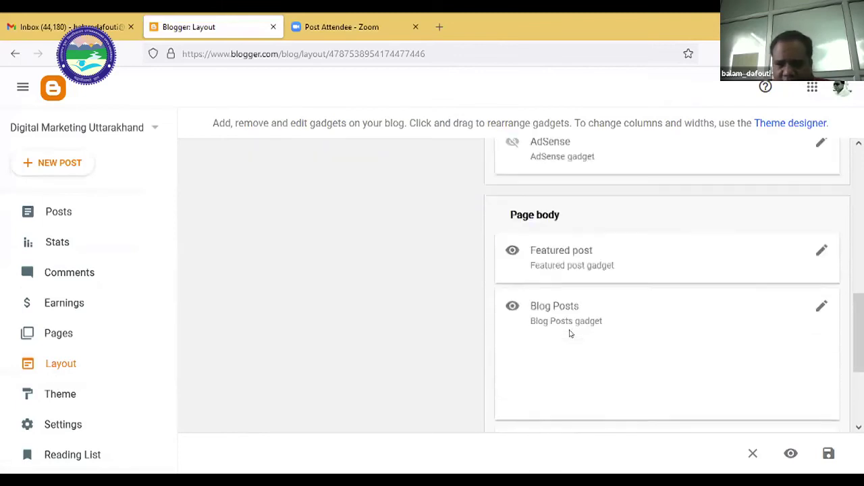
scroll(570, 334, "up", 6)
scroll(570, 334, "up", 3)
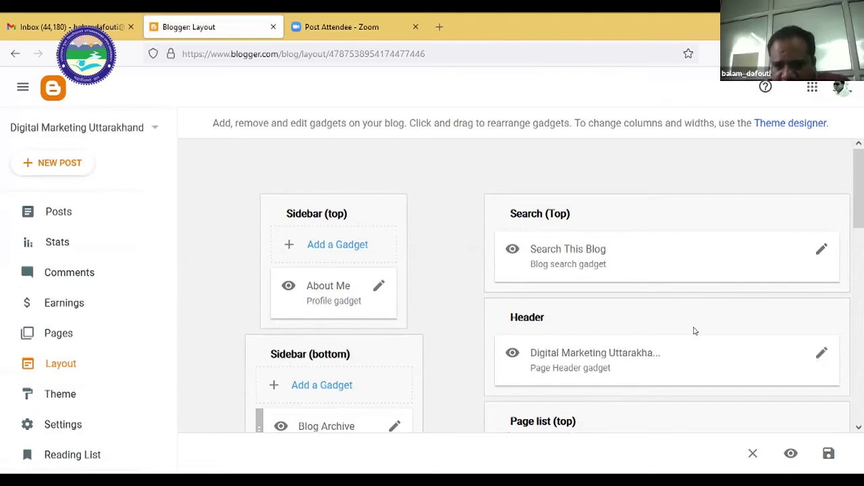
scroll(695, 331, "down", 2)
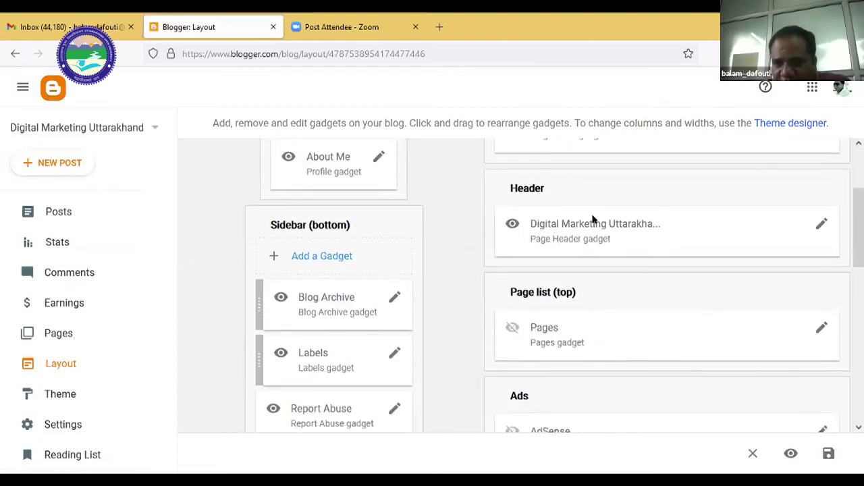
scroll(650, 293, "down", 2)
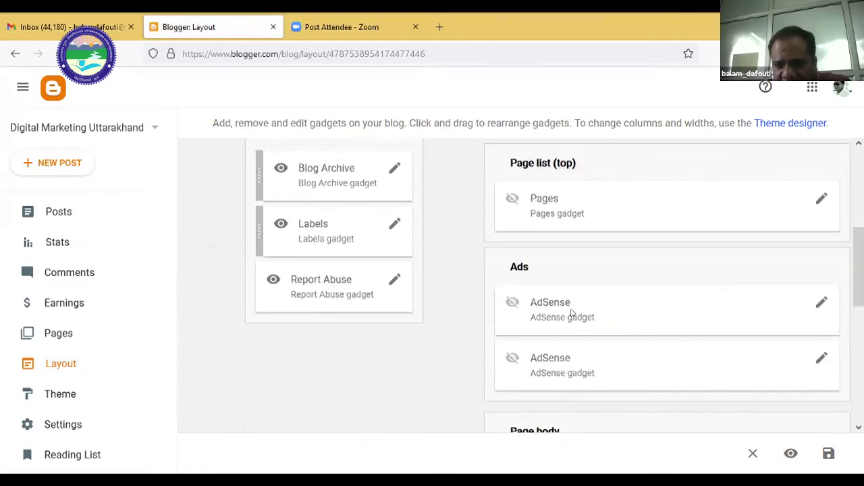
scroll(591, 360, "down", 2)
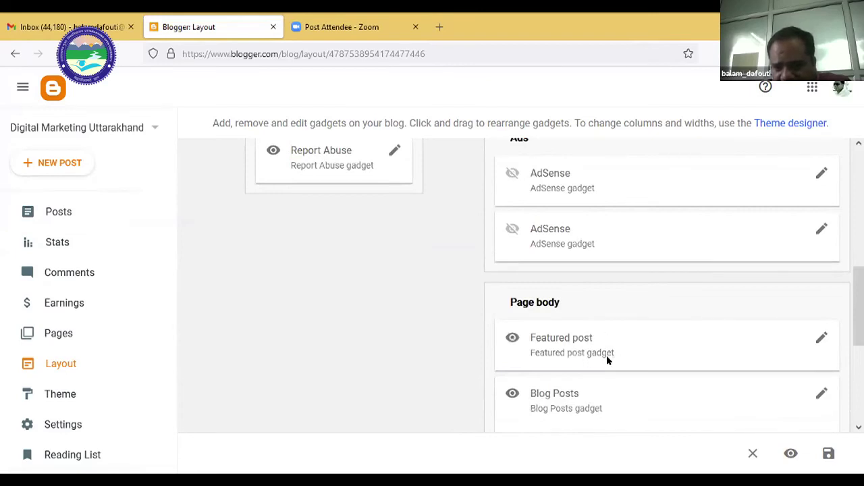
scroll(609, 370, "down", 4)
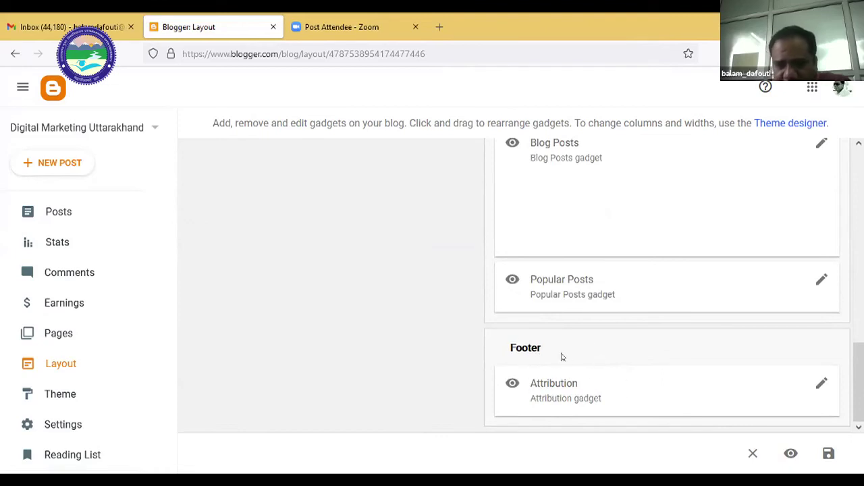
scroll(478, 344, "up", 8)
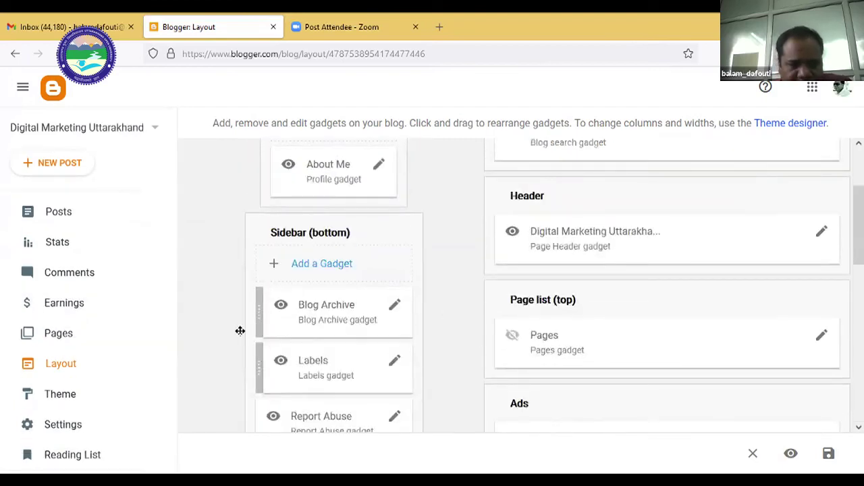
scroll(628, 326, "down", 2)
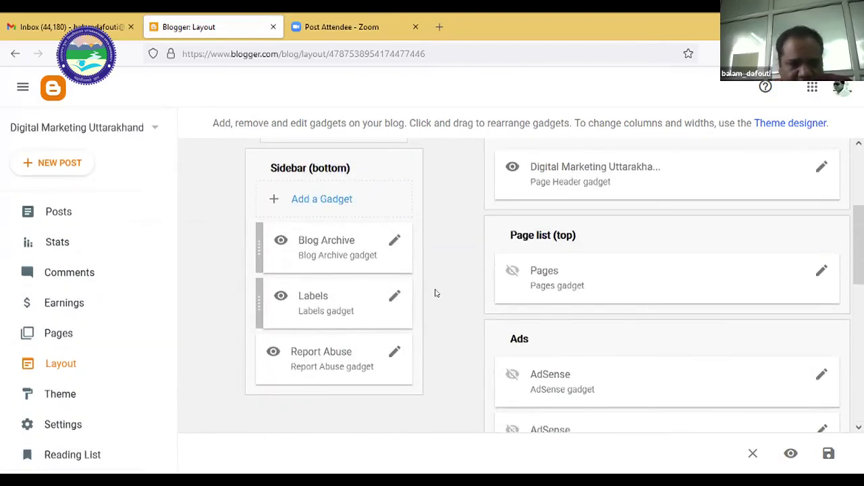
scroll(532, 305, "up", 5)
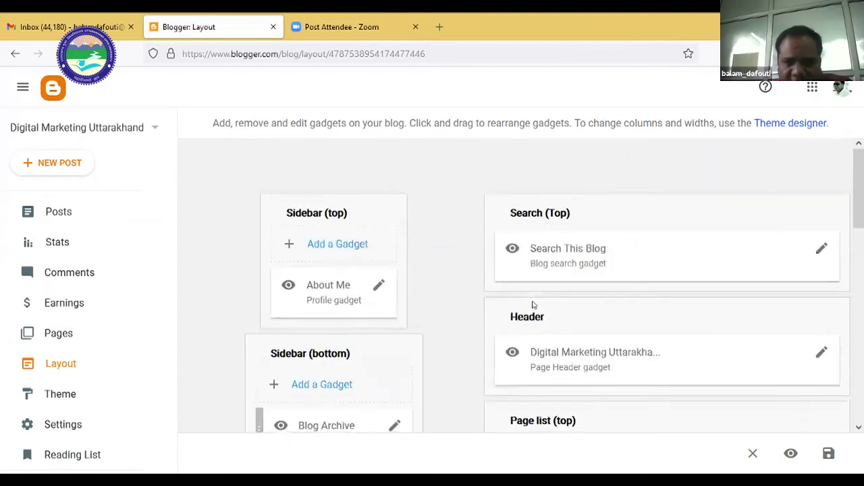
scroll(533, 305, "down", 10)
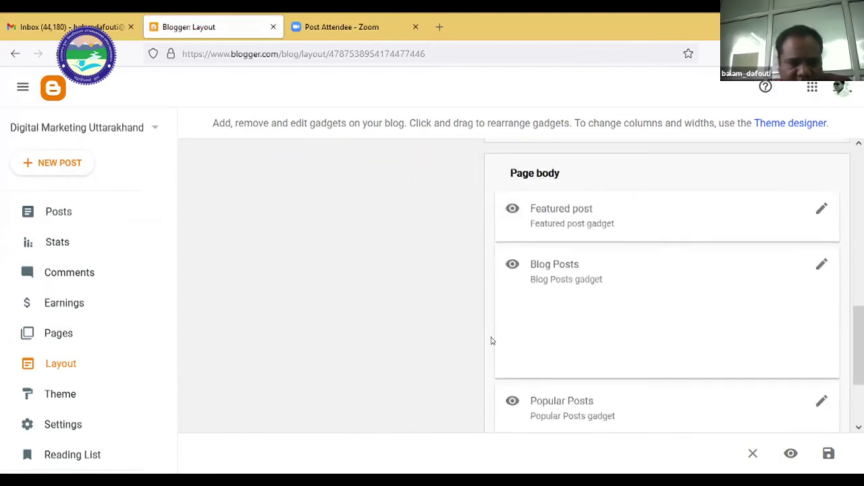
scroll(477, 340, "down", 4)
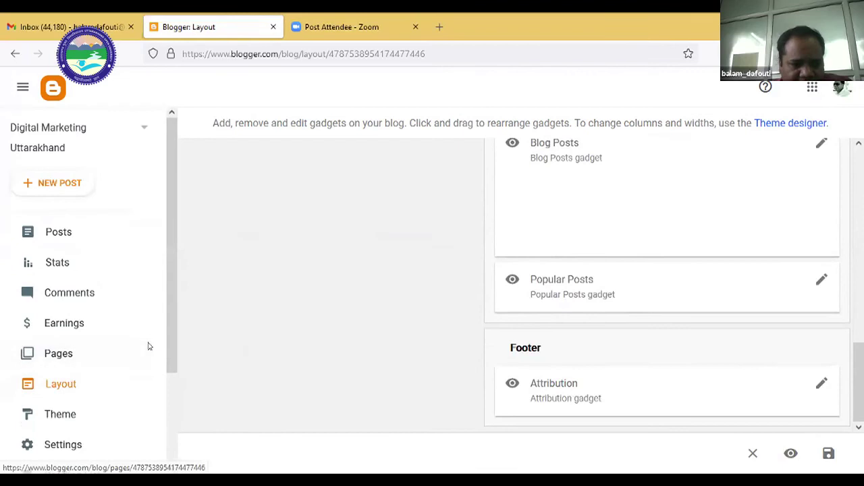
scroll(145, 347, "down", 2)
left_click(63, 366)
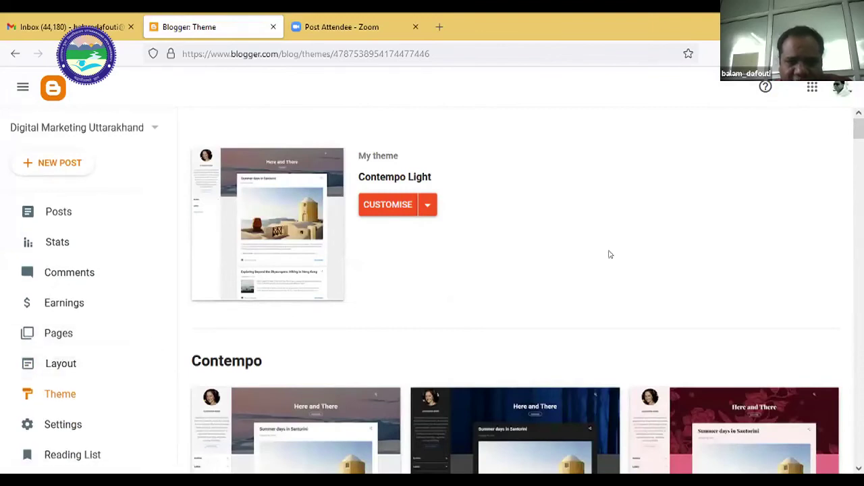
Scroll the theme gallery to the Simple collection and open the Simple Deep theme.
scroll(610, 254, "down", 3)
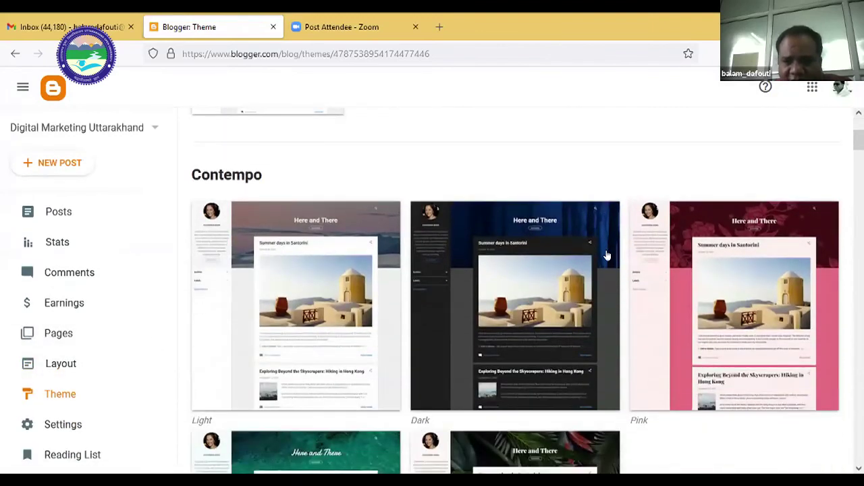
scroll(607, 256, "down", 5)
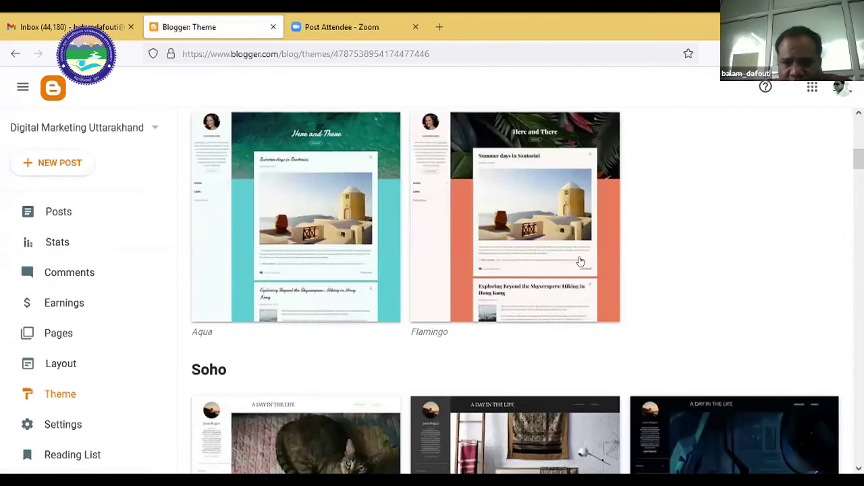
scroll(580, 261, "down", 6)
scroll(580, 261, "up", 15)
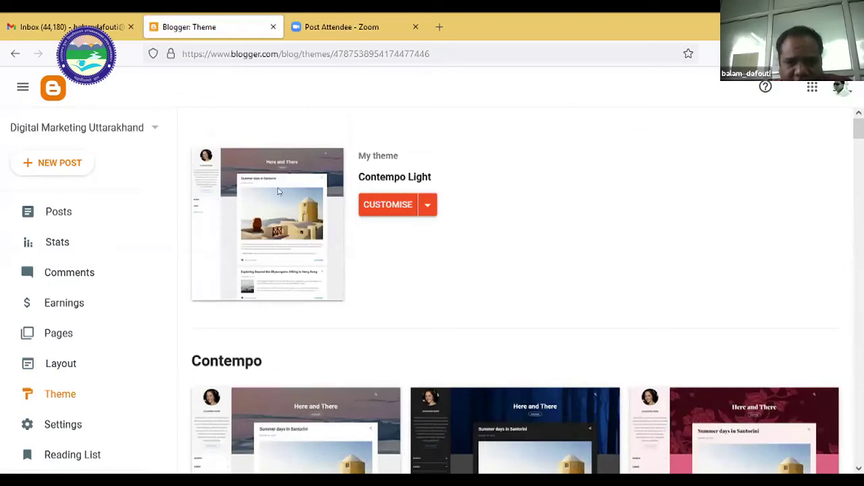
scroll(380, 333, "down", 5)
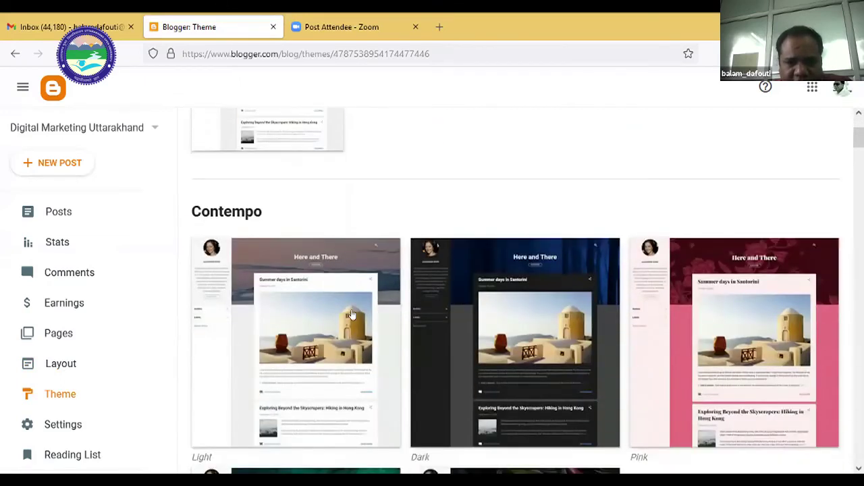
scroll(581, 336, "down", 5)
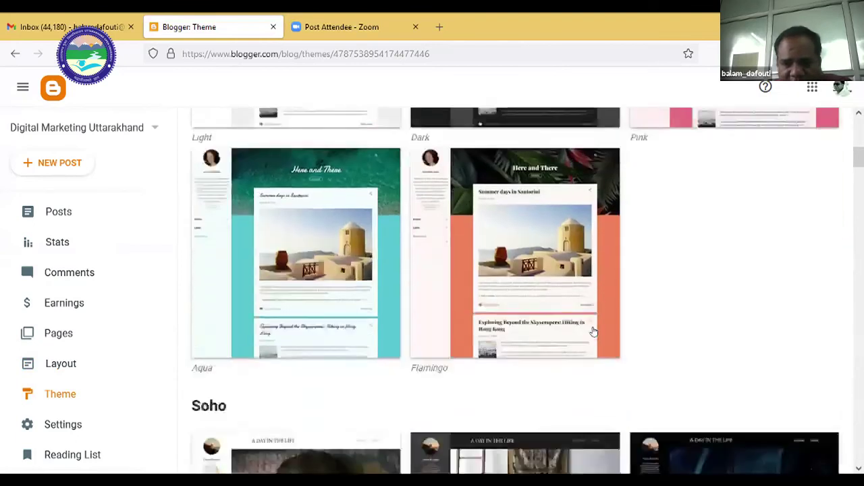
scroll(594, 332, "down", 1)
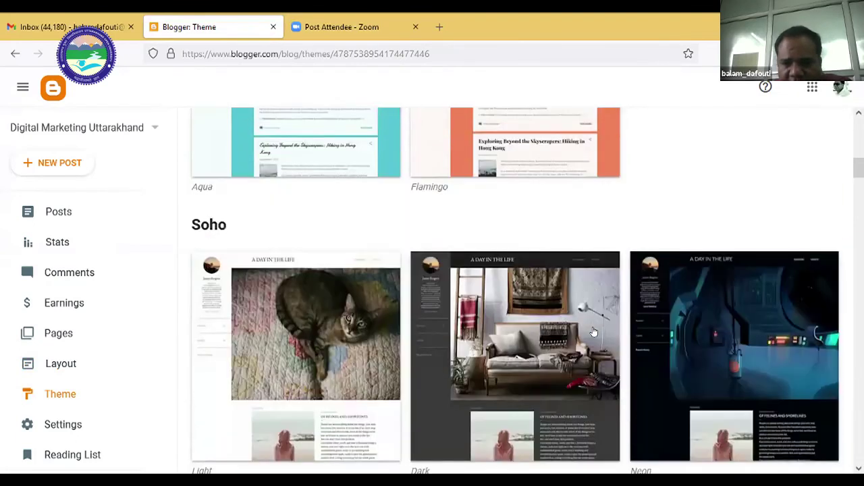
scroll(594, 332, "down", 10)
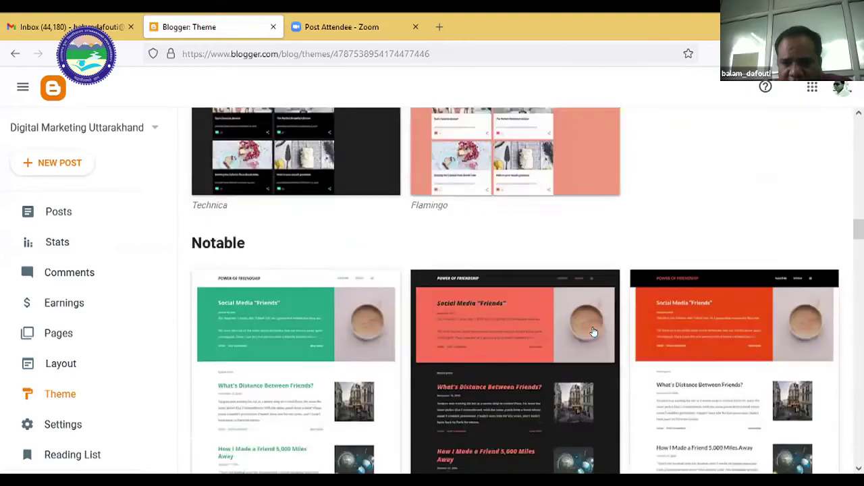
scroll(594, 331, "down", 8)
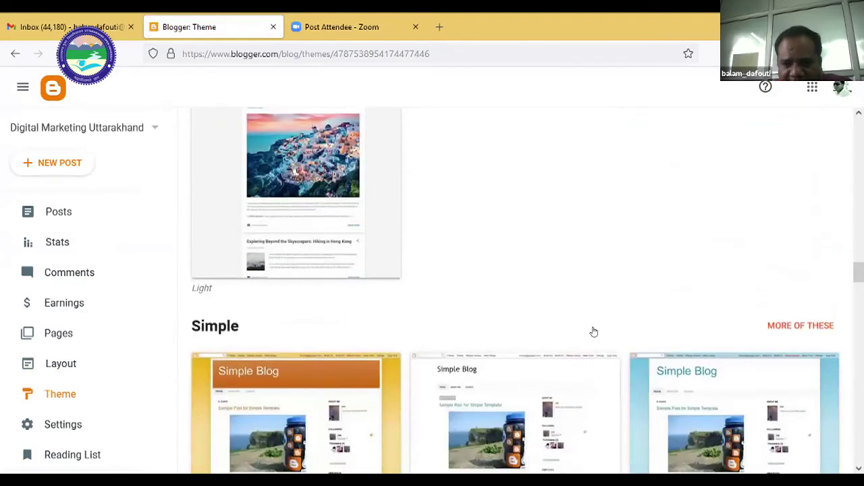
scroll(446, 338, "down", 3)
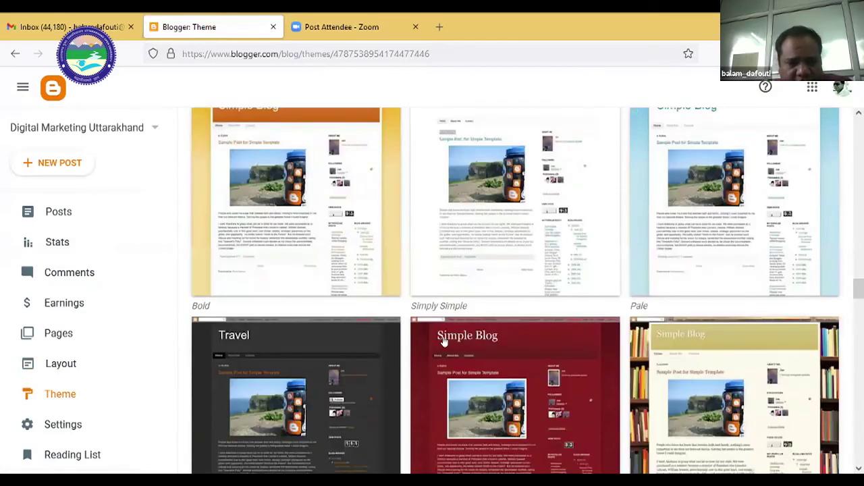
scroll(472, 336, "down", 1)
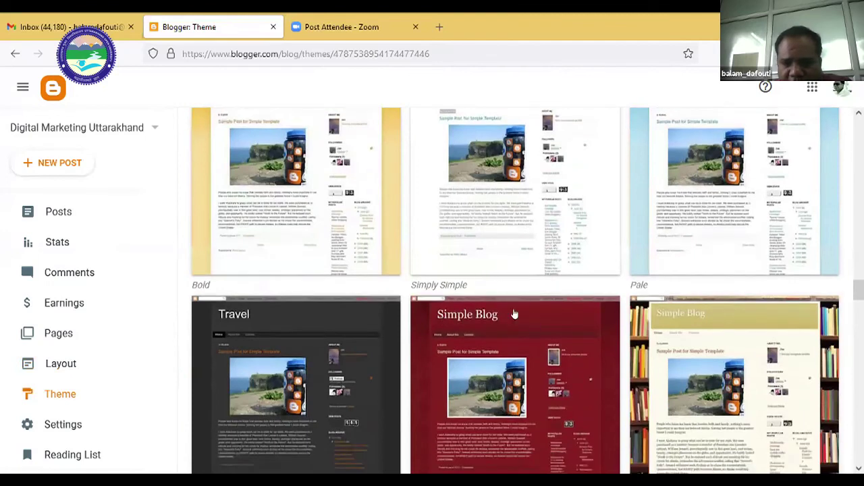
scroll(513, 312, "down", 2)
scroll(516, 323, "up", 1)
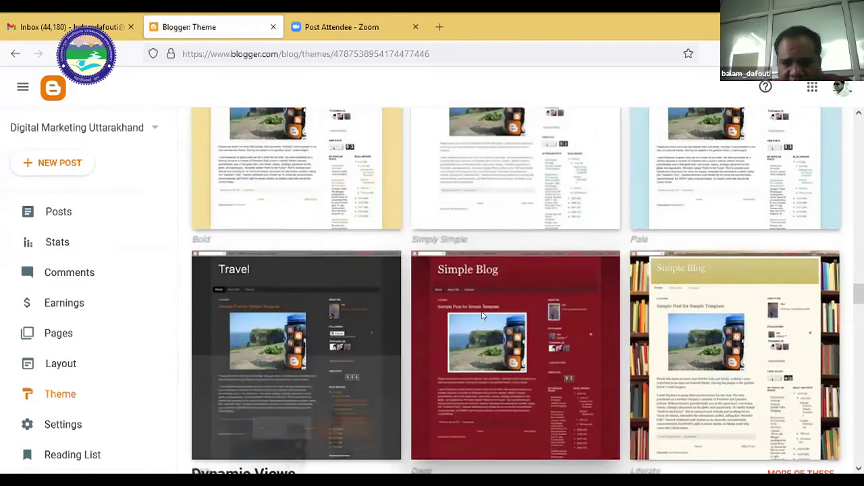
left_click(471, 317)
Start customising the Simple Deep theme.
scroll(335, 228, "down", 3)
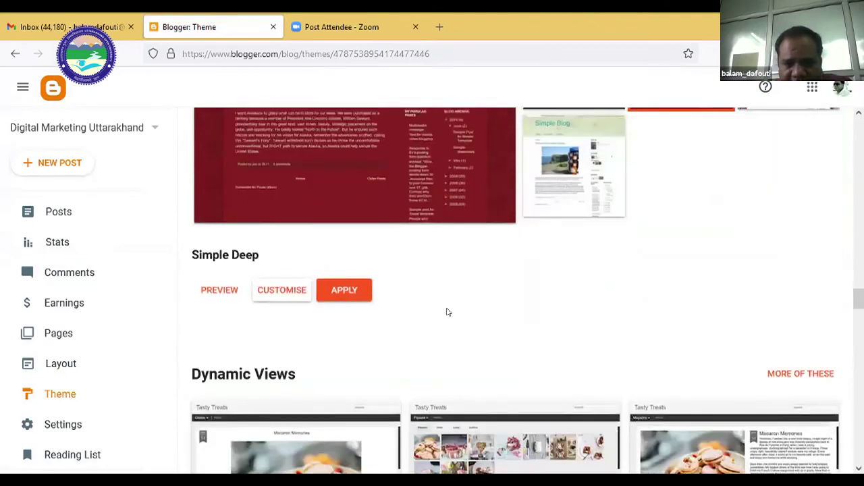
scroll(448, 310, "up", 2)
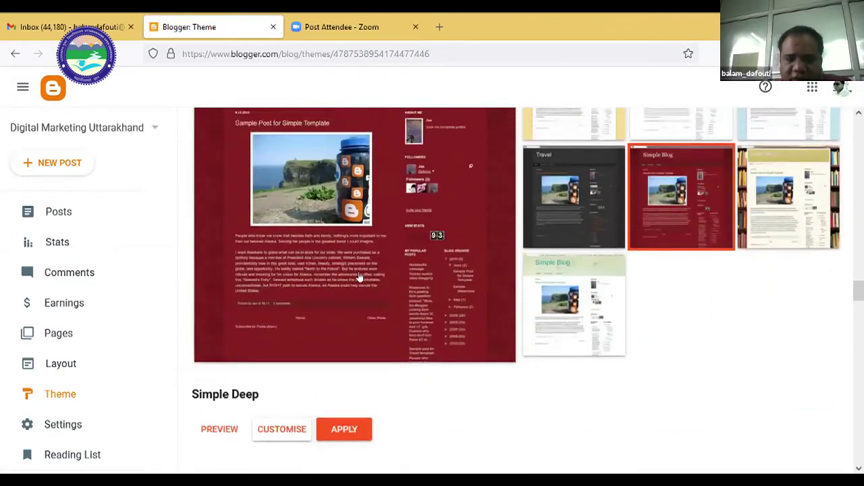
scroll(301, 303, "down", 2)
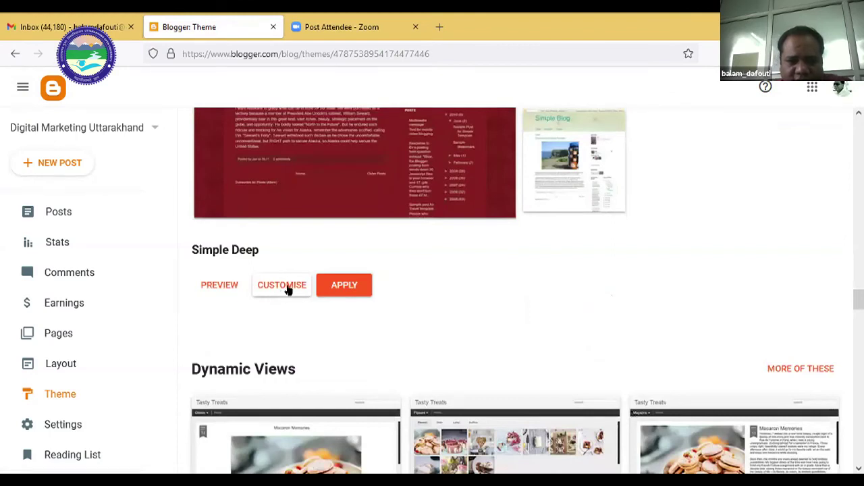
left_click(287, 288)
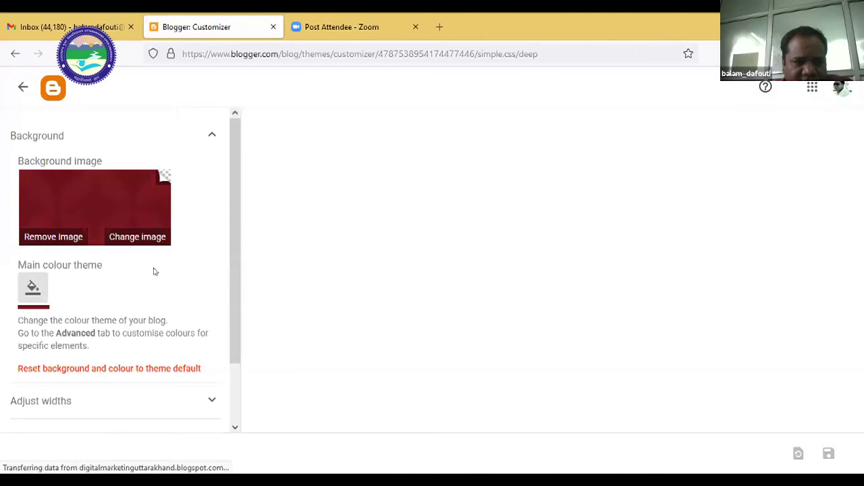
Under Adjust widths, set the entire blog to 936 px and the right sidebar to 310 px.
scroll(155, 270, "down", 2)
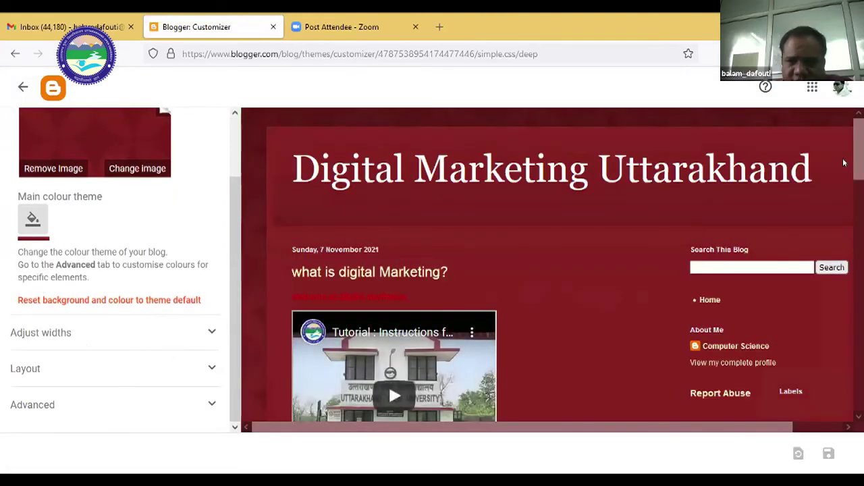
scroll(526, 286, "down", 2)
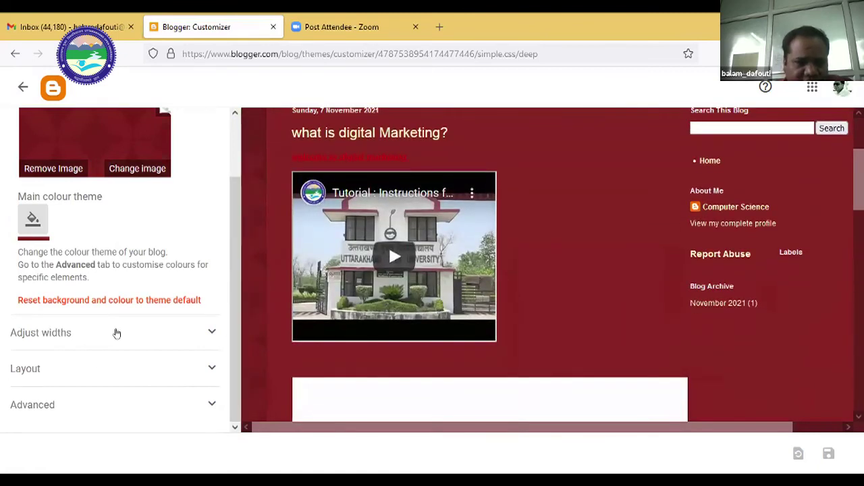
left_click(212, 330)
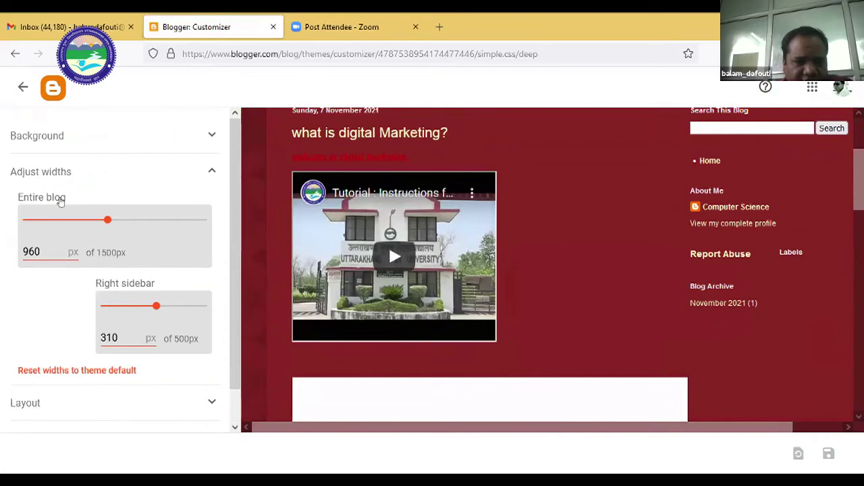
left_click_drag(106, 223, 103, 223)
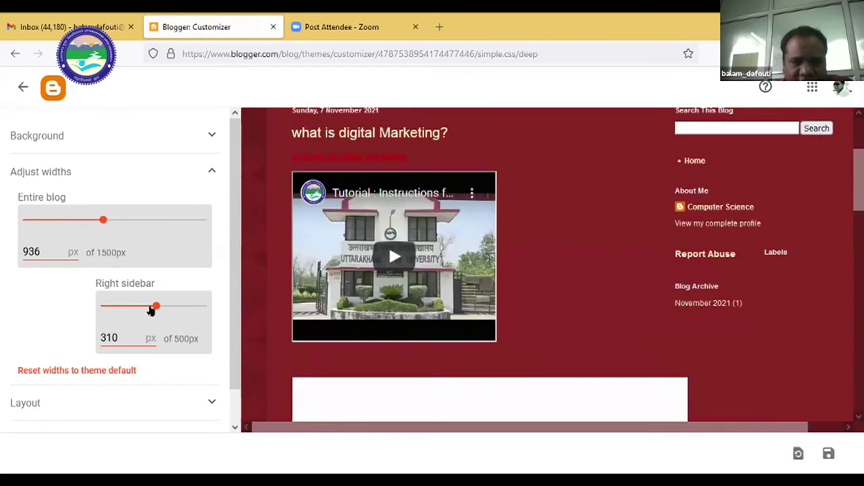
left_click_drag(151, 310, 155, 305)
scroll(169, 331, "down", 1)
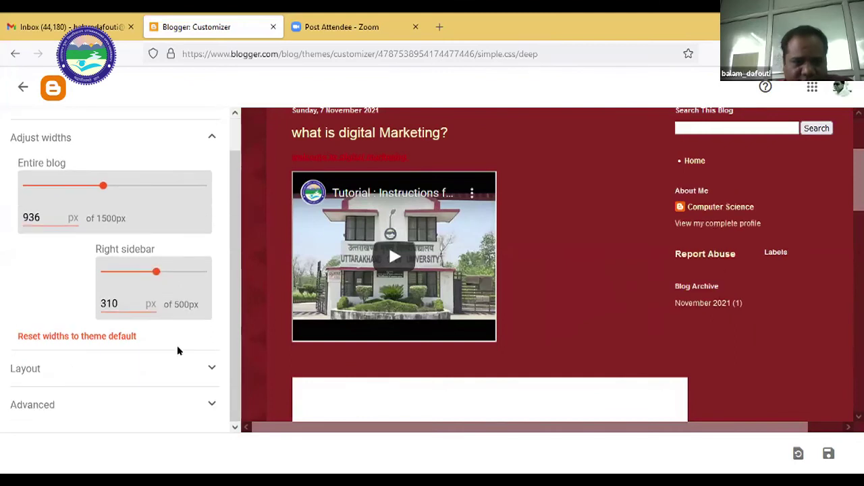
Choose the fifth Body layout, with sidebars on both sides of the posts.
left_click(213, 366)
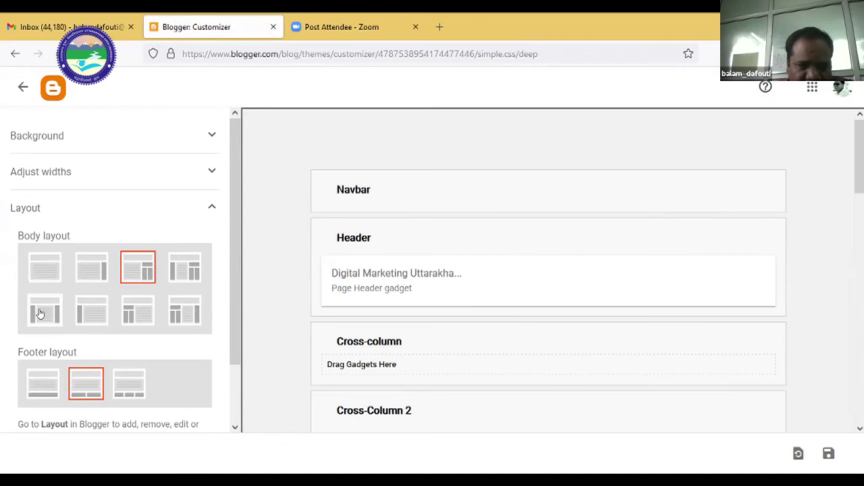
left_click(40, 314)
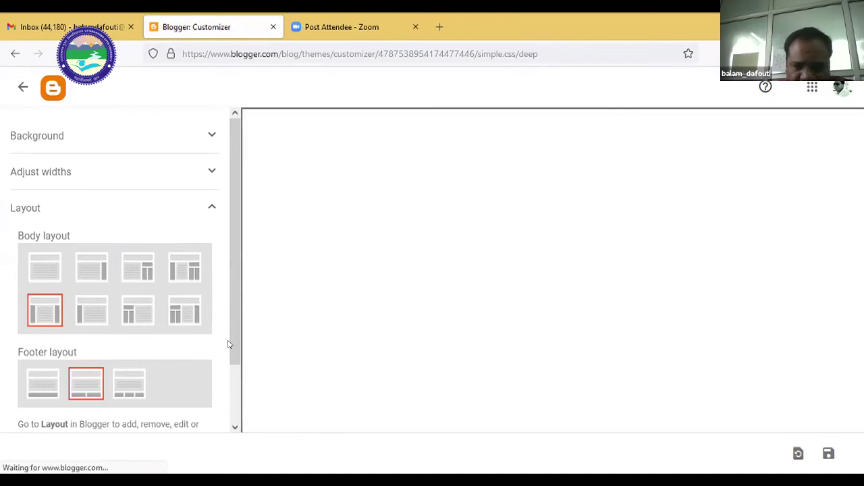
scroll(223, 343, "down", 1)
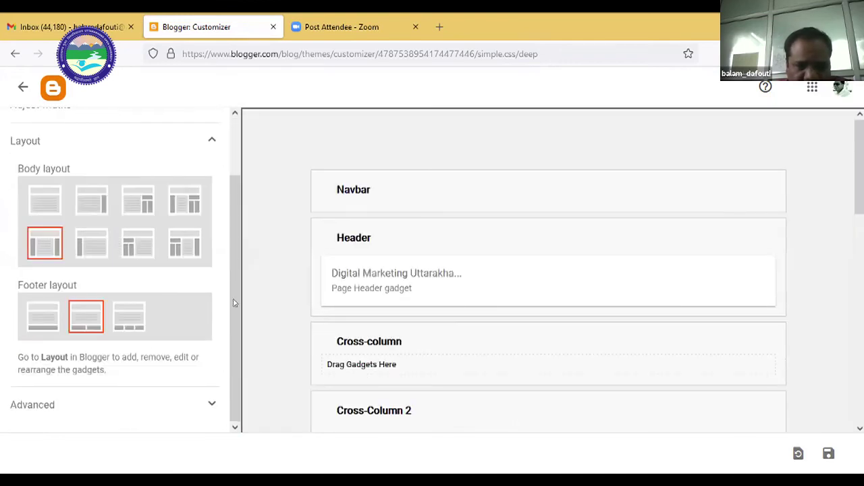
scroll(184, 357, "up", 1)
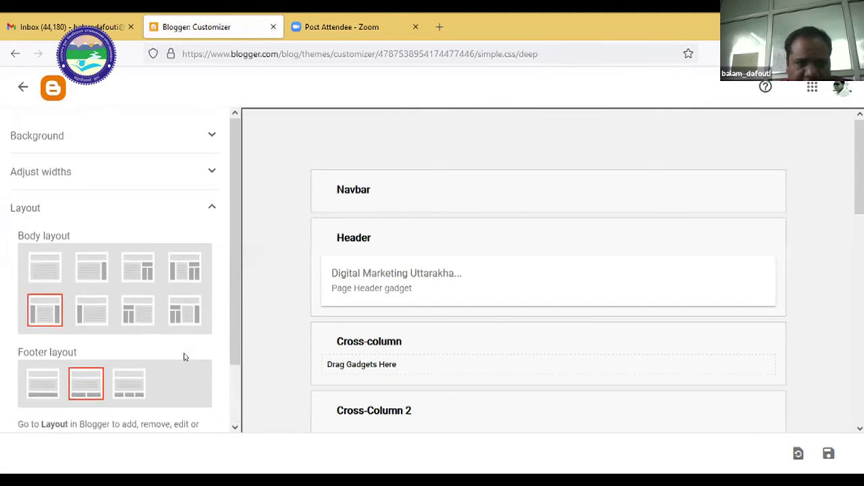
scroll(571, 291, "down", 4)
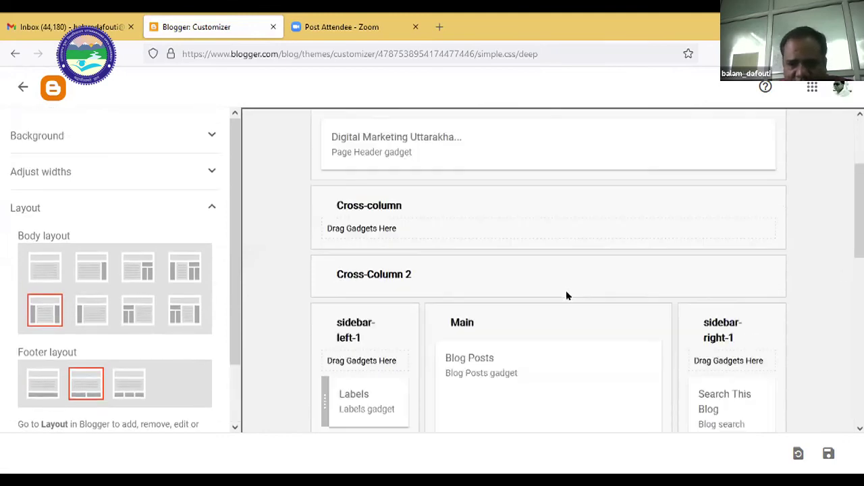
scroll(554, 312, "up", 4)
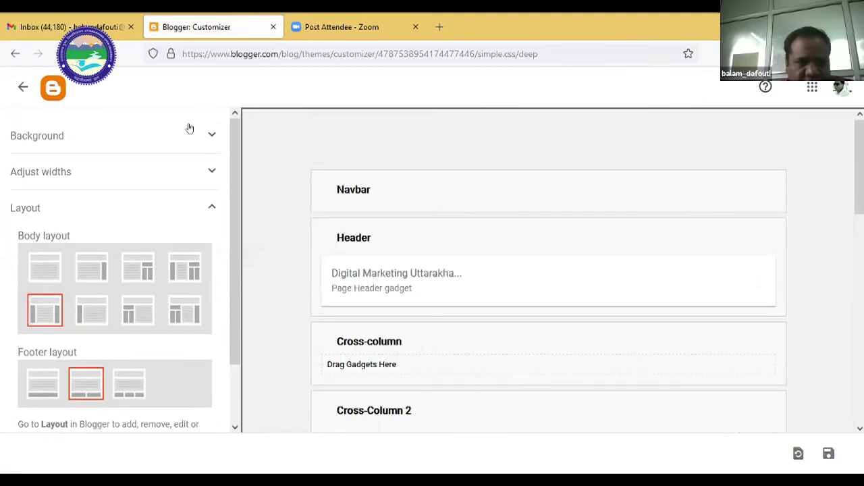
left_click(210, 131)
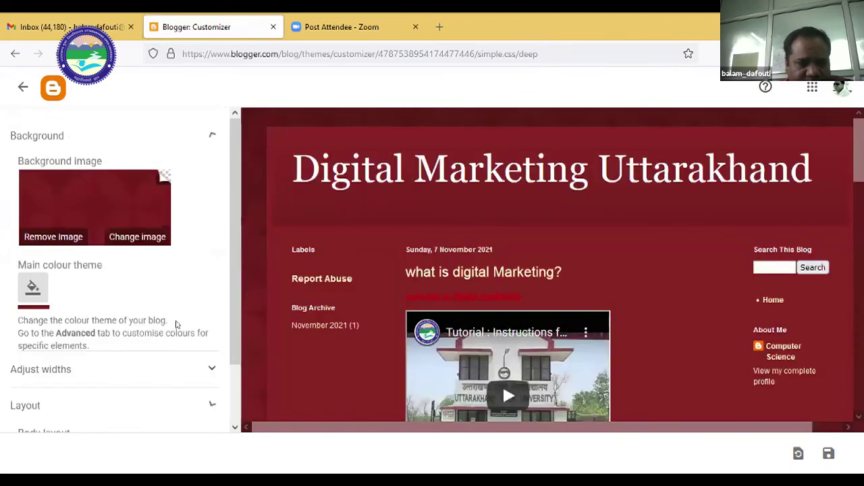
left_click(21, 90)
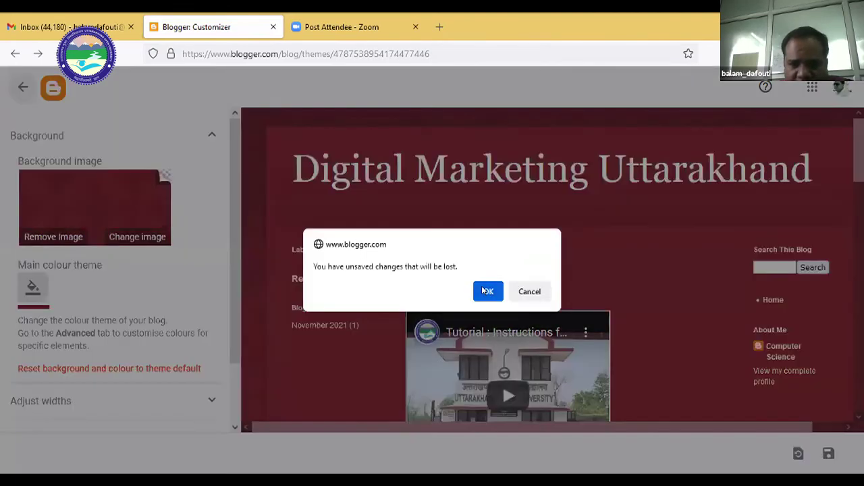
Leave the customizer without saving and apply the Simple Deep theme.
left_click(485, 291)
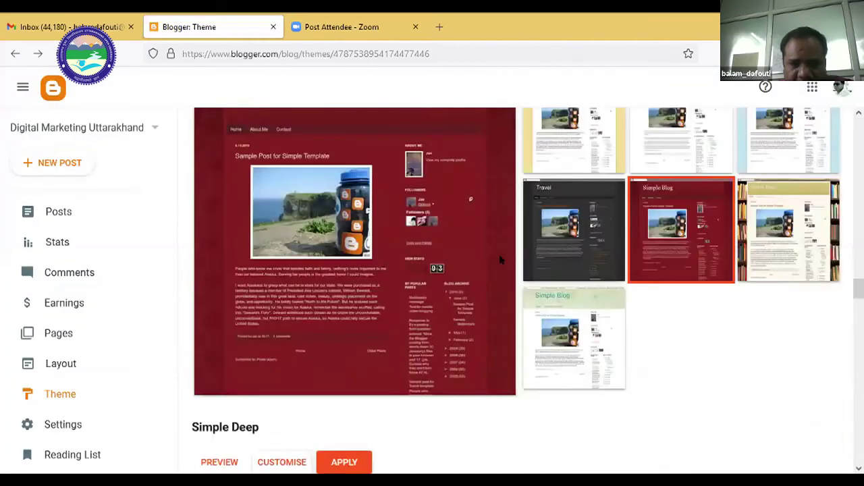
scroll(500, 260, "down", 3)
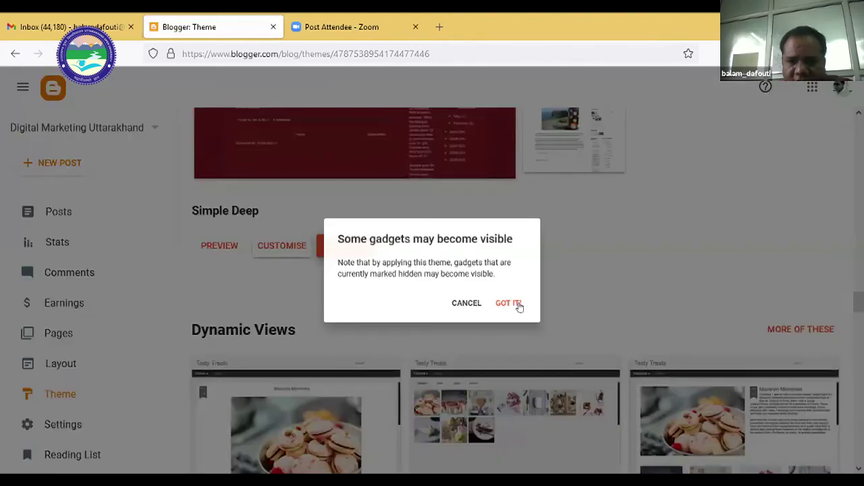
left_click(518, 307)
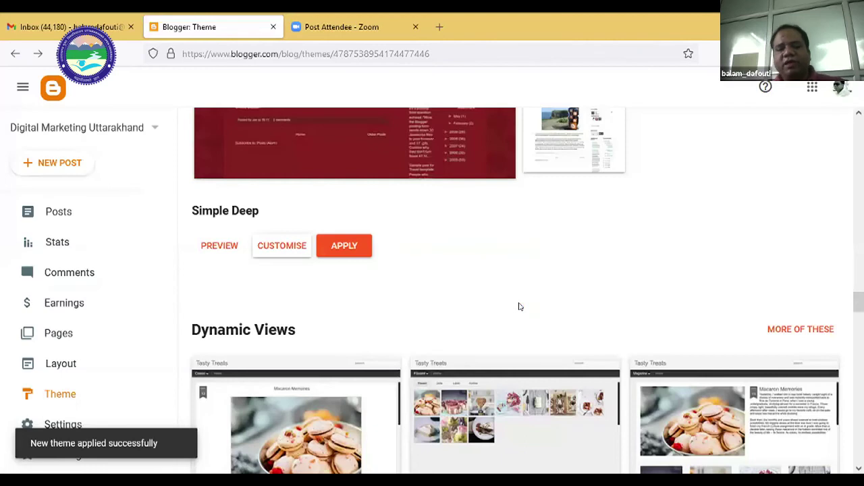
Scroll the Theme page, dismiss the gadgets notice, and open the live blog in a new tab.
scroll(518, 307, "down", 4)
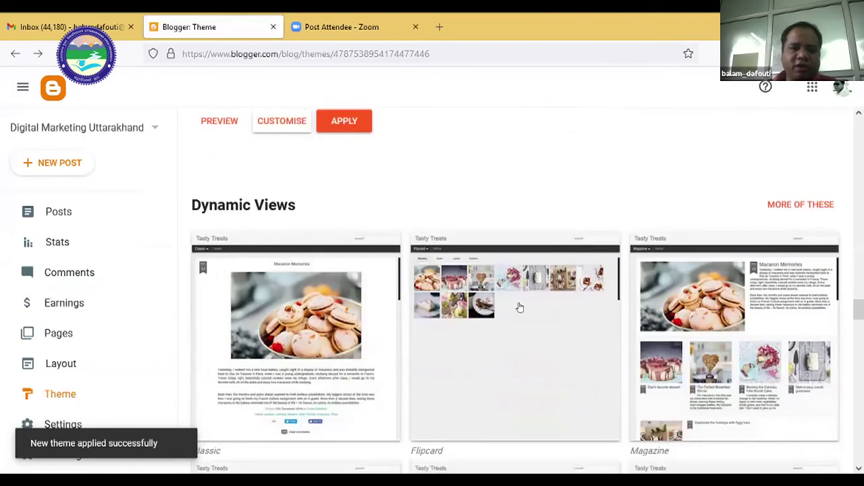
scroll(198, 447, "down", 3)
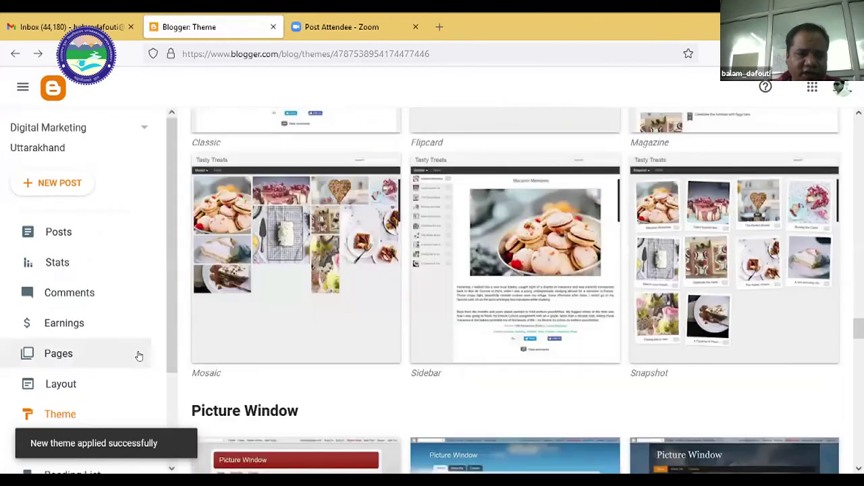
scroll(137, 353, "down", 1)
scroll(117, 290, "down", 2)
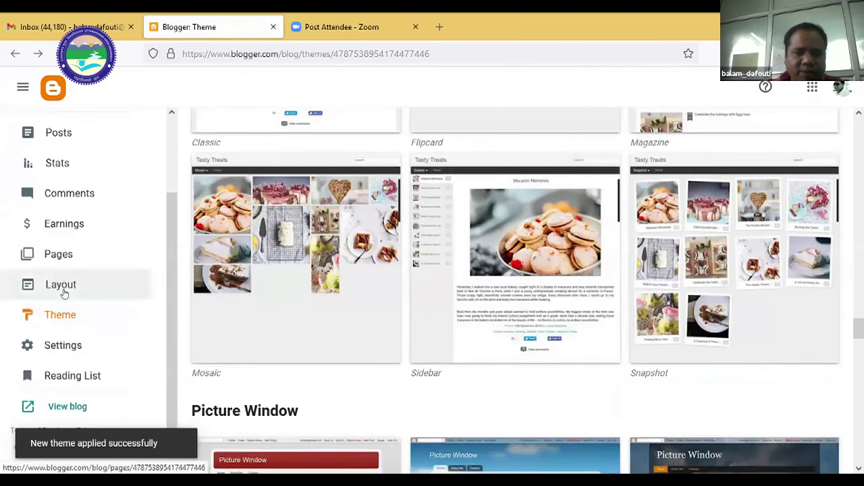
scroll(158, 158, "down", 1)
scroll(108, 344, "up", 1)
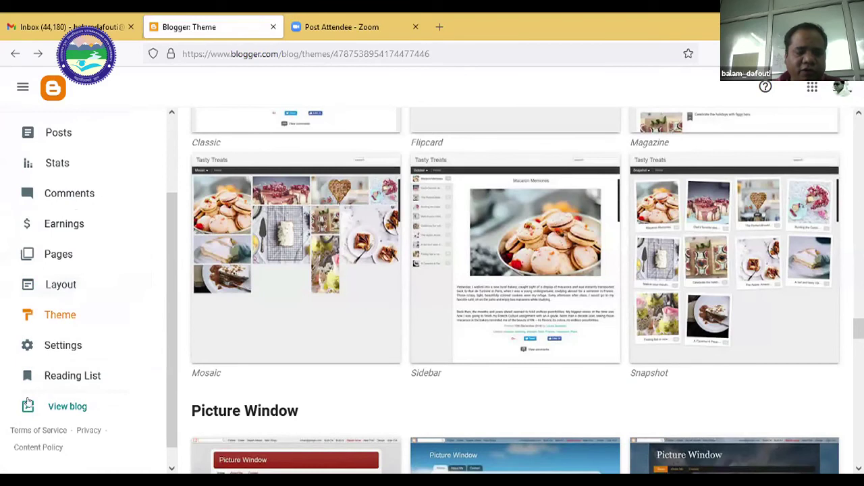
left_click(66, 406)
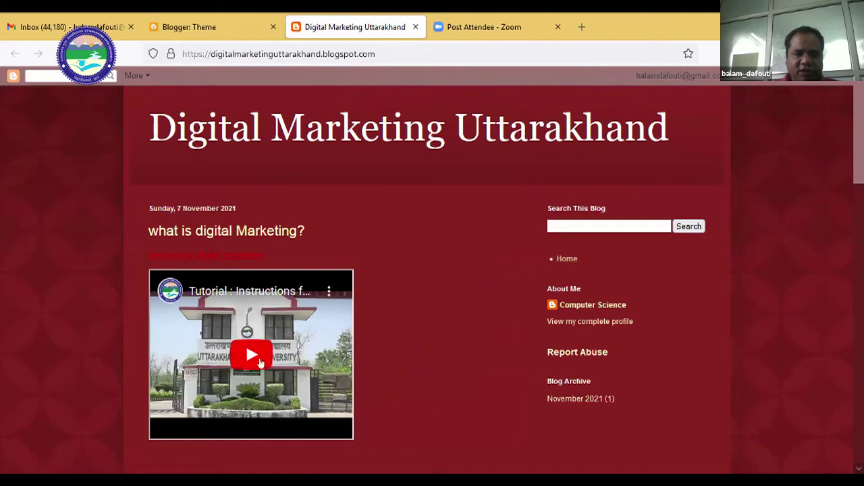
Review the dark-red Simple Deep look on the live blog, then go back to the Blogger Theme tab.
scroll(260, 264, "down", 2)
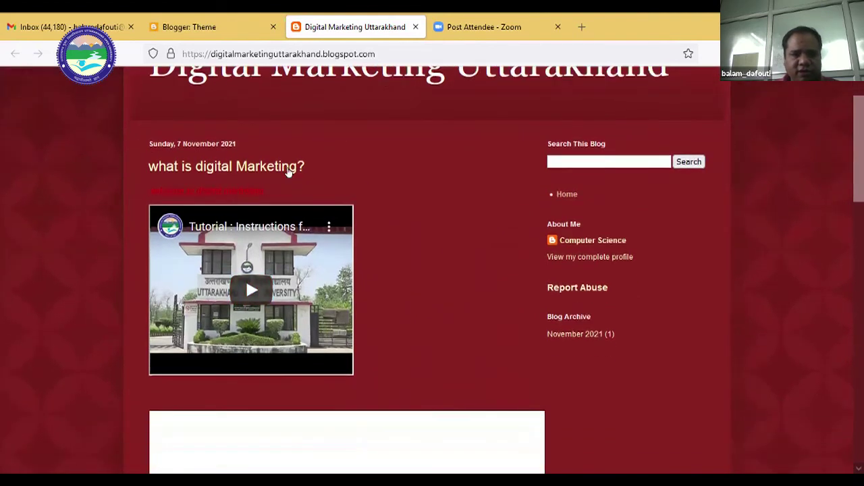
scroll(349, 268, "down", 2)
scroll(350, 268, "down", 7)
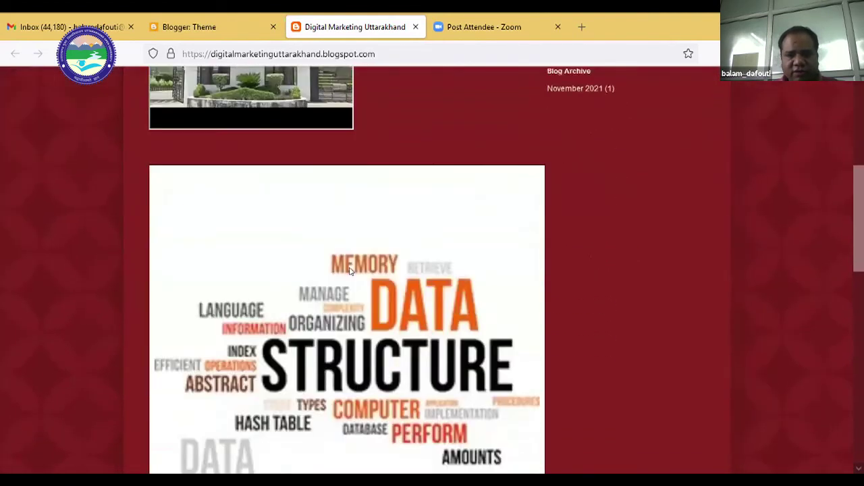
scroll(349, 267, "up", 3)
scroll(349, 271, "up", 6)
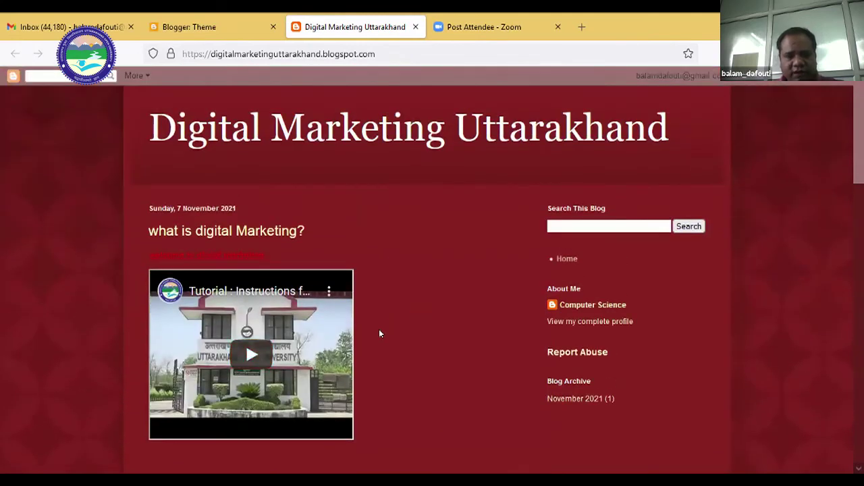
scroll(361, 319, "down", 5)
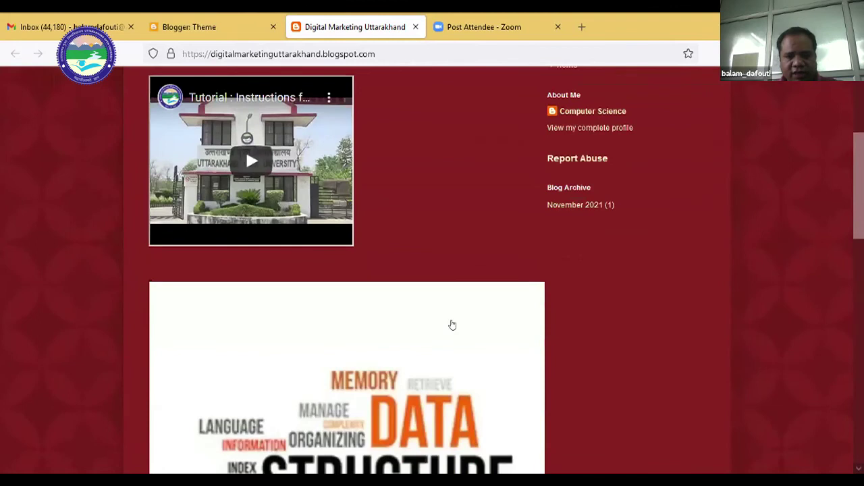
scroll(432, 304, "down", 5)
scroll(399, 284, "down", 4)
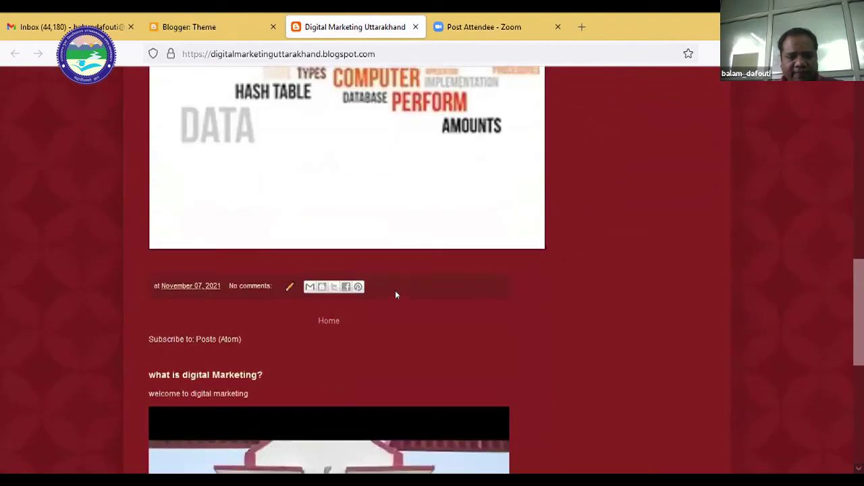
scroll(395, 290, "up", 12)
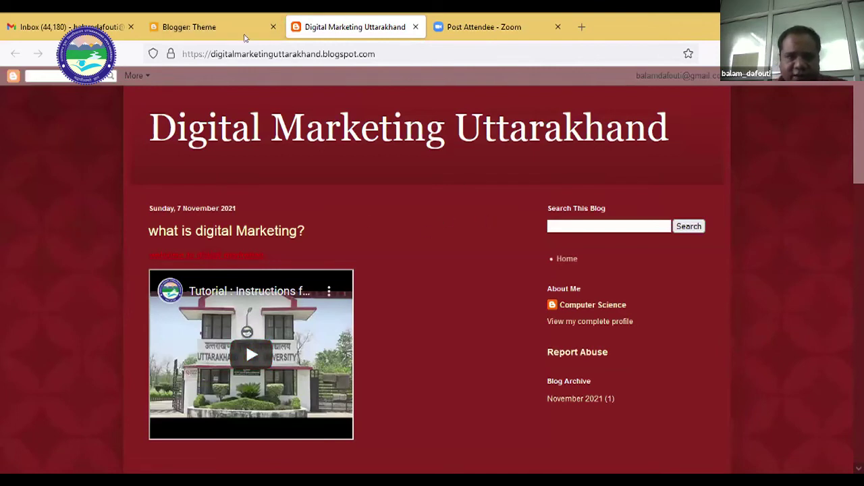
left_click(224, 30)
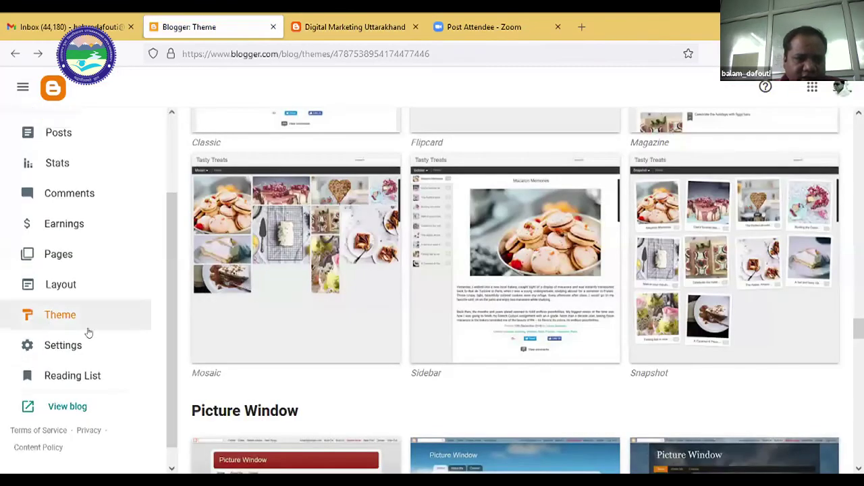
Go from the blog's Settings to the Layout page, then switch to the live blog tab.
scroll(138, 355, "up", 1)
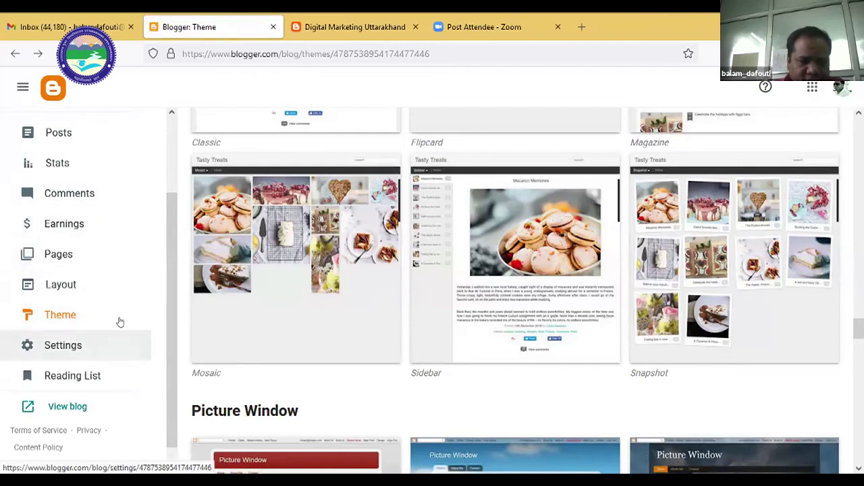
left_click(119, 330)
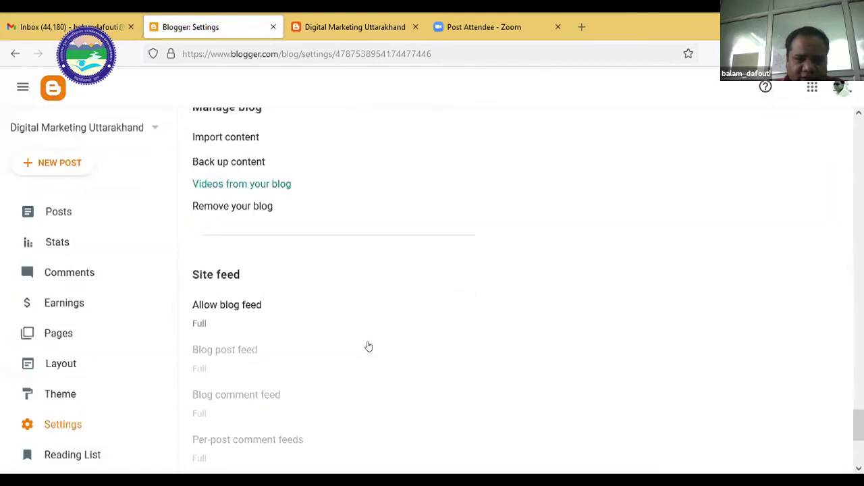
scroll(368, 346, "down", 3)
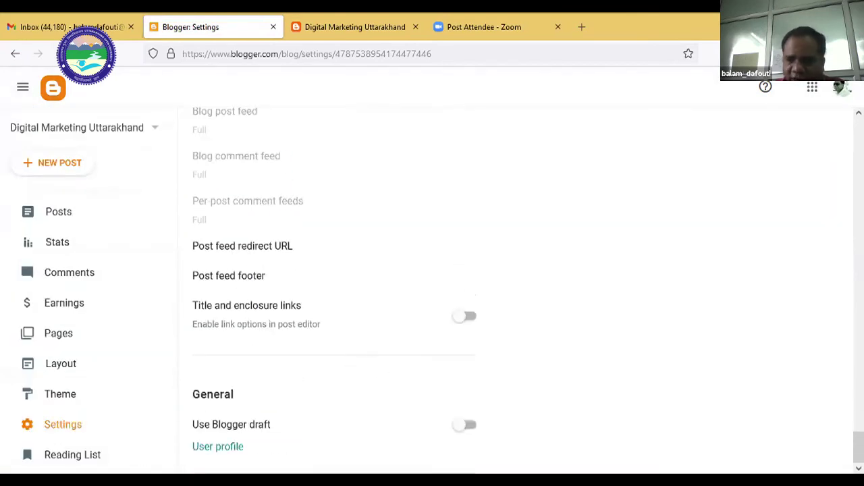
scroll(845, 377, "up", 15)
scroll(828, 204, "up", 5)
scroll(835, 421, "down", 10)
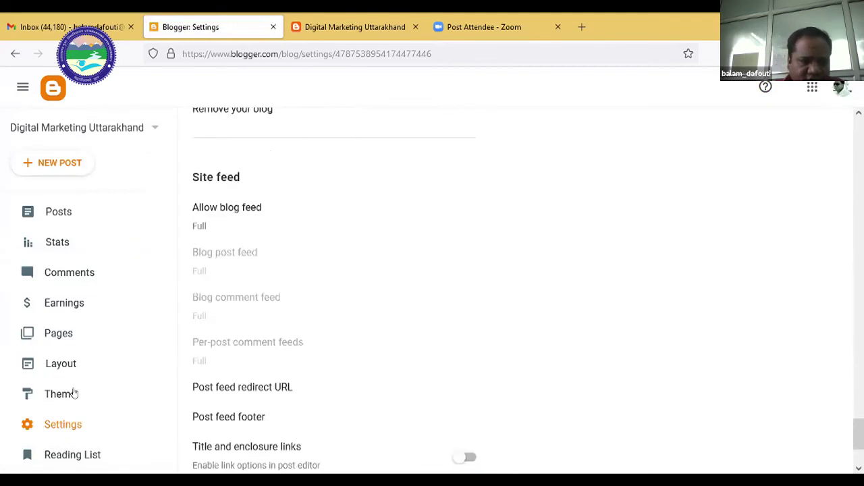
scroll(65, 369, "down", 3)
scroll(64, 370, "up", 1)
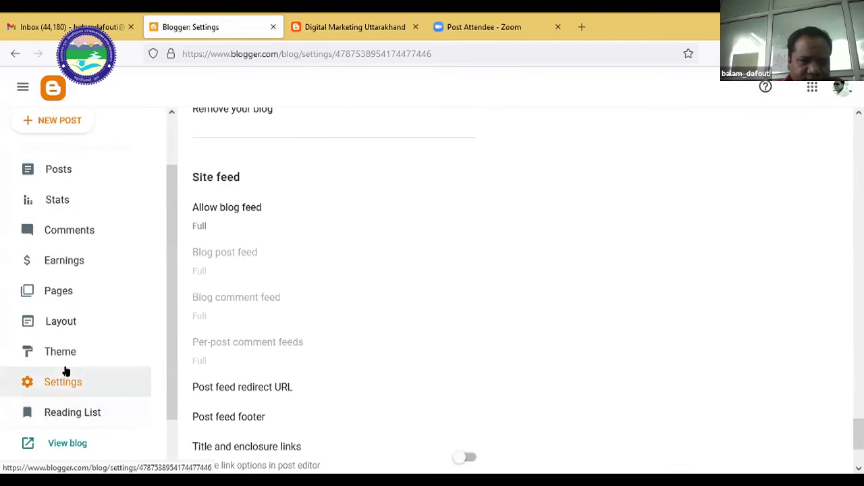
scroll(65, 371, "up", 2)
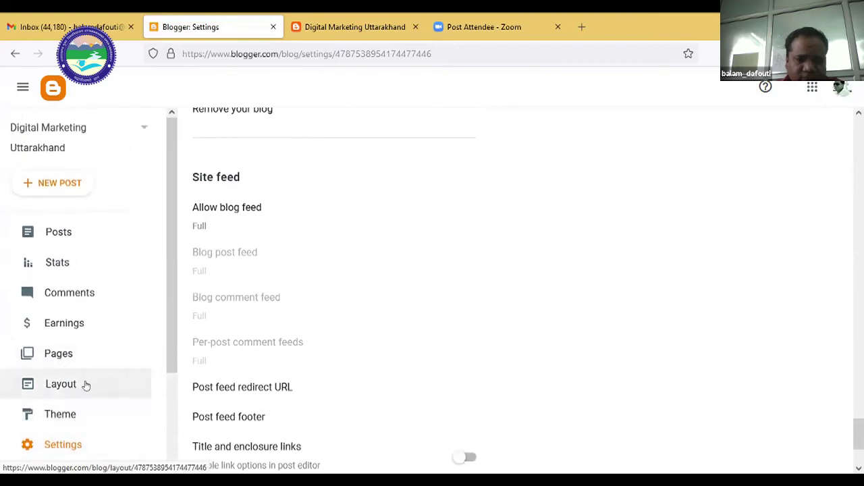
left_click(86, 385)
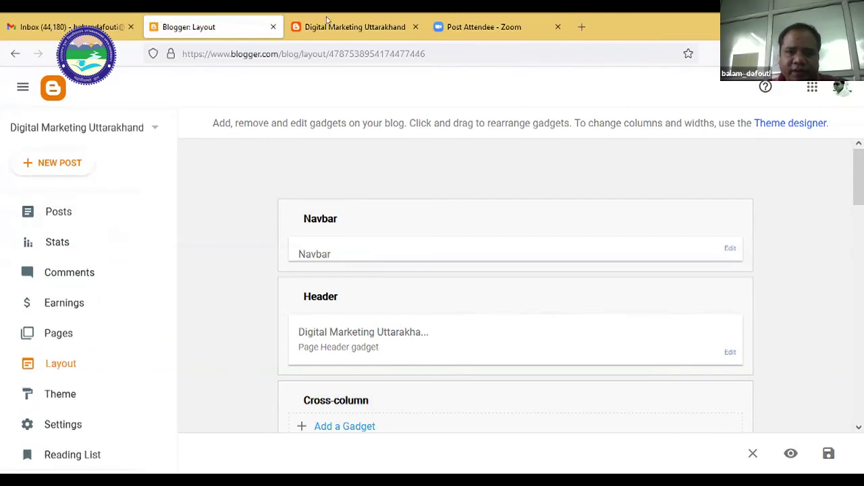
key("ctrl+Tab")
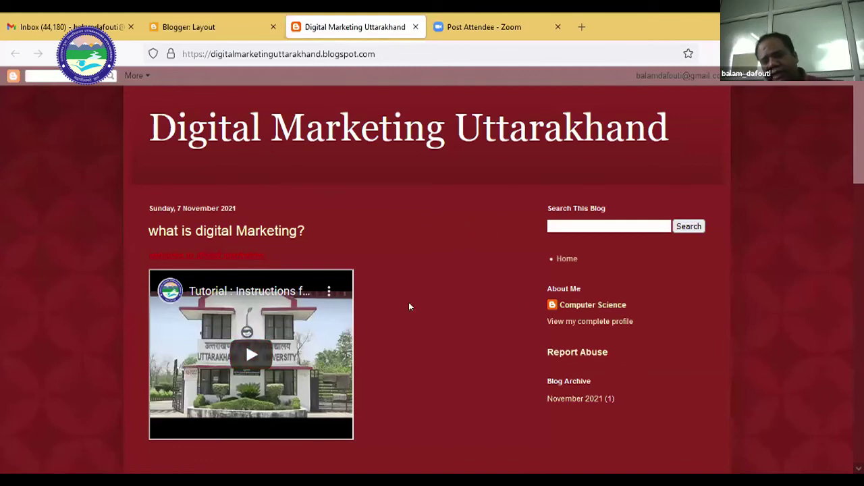
Look over the live blog's plain-text header and 'what is digital Marketing?' post, then return to Layout.
scroll(408, 234, "down", 4)
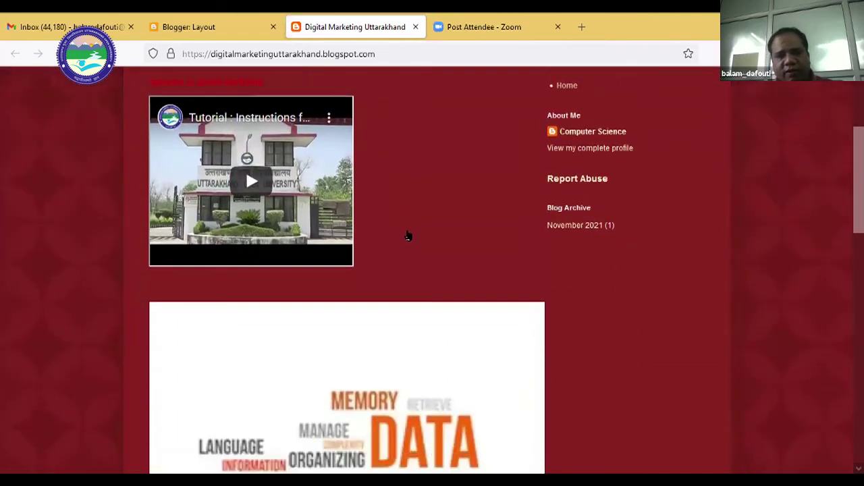
scroll(407, 235, "down", 3)
scroll(407, 234, "up", 8)
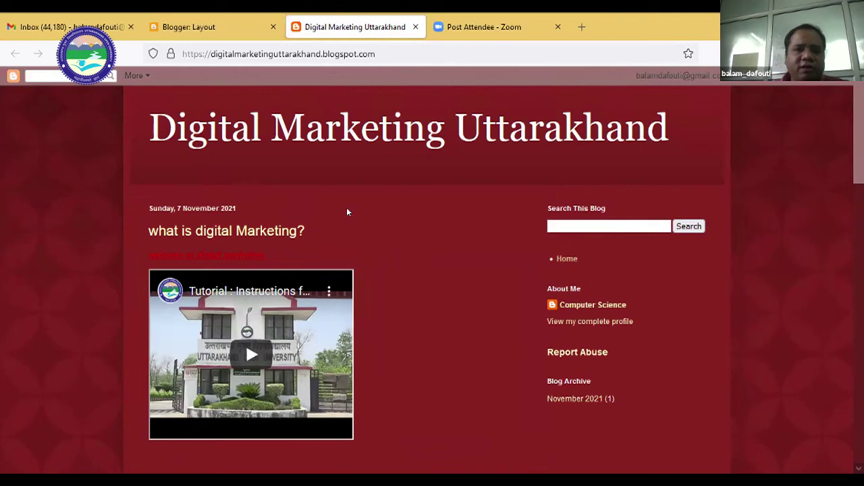
left_click(209, 29)
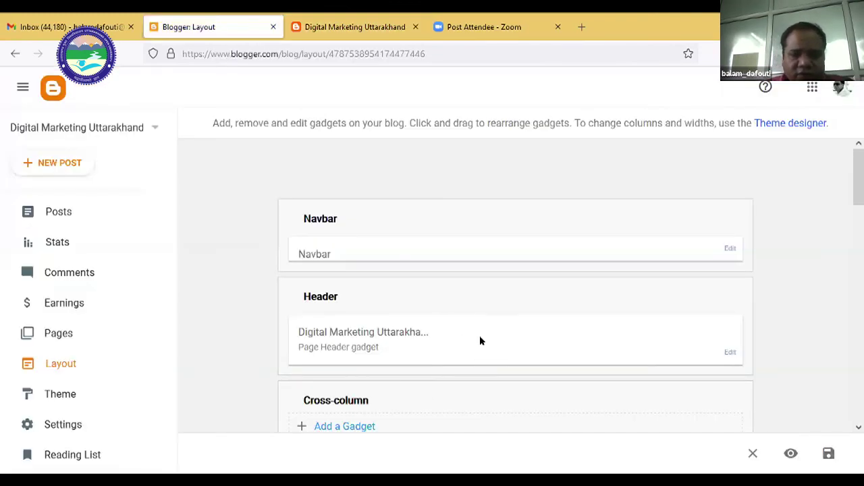
Open the Header gadget's settings for Digital Marketing Uttarakhand.
scroll(482, 340, "down", 1)
scroll(498, 334, "up", 1)
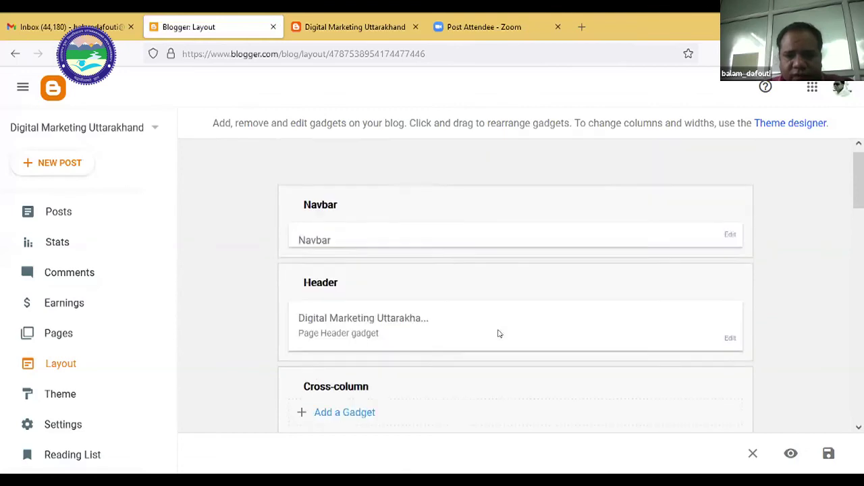
scroll(497, 333, "down", 2)
scroll(495, 325, "up", 2)
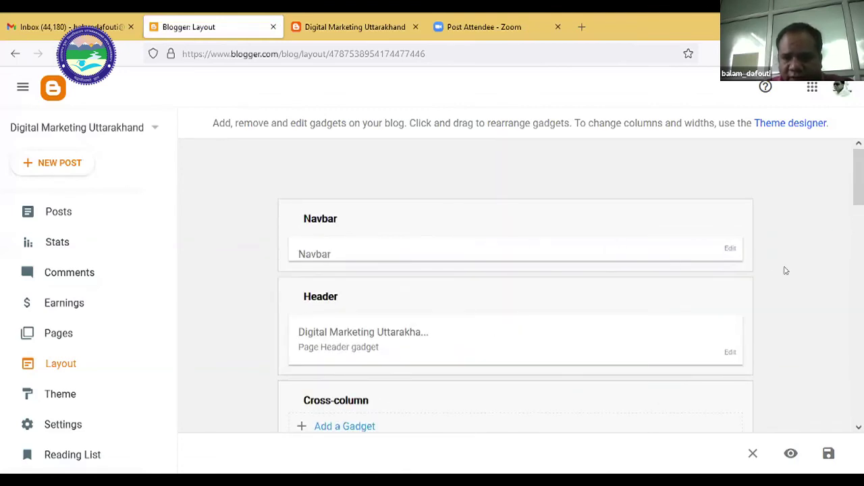
scroll(597, 342, "down", 1)
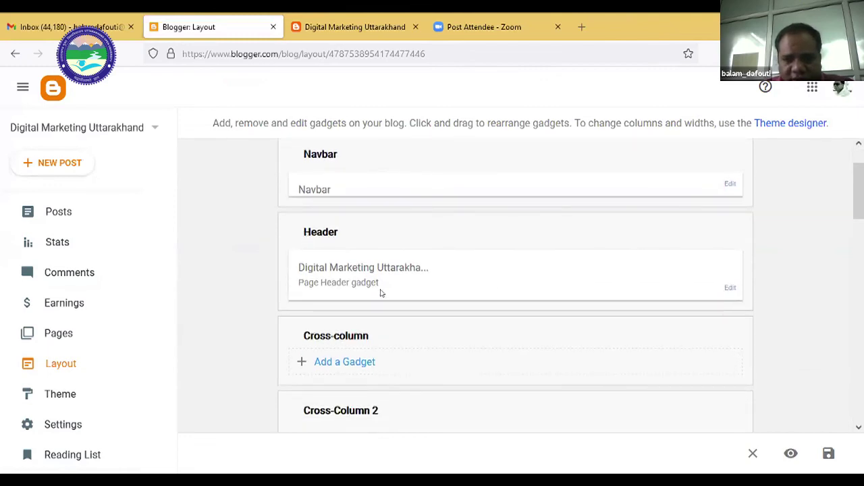
left_click(729, 289)
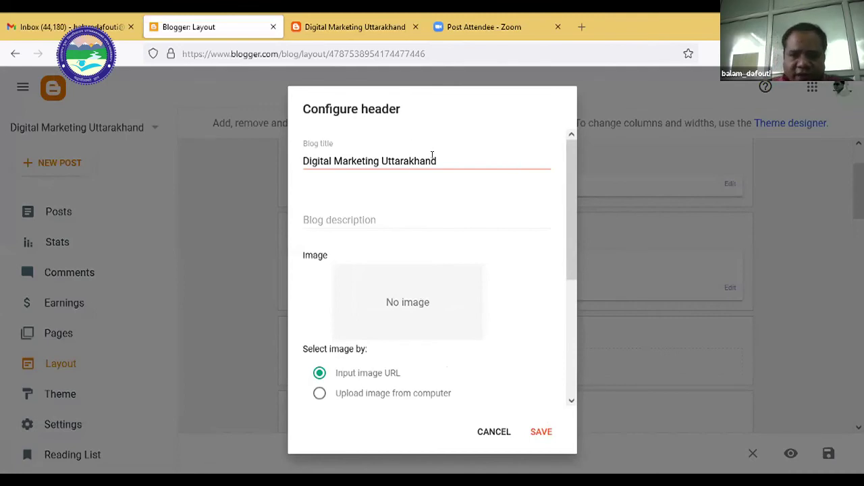
left_click_drag(434, 155, 301, 161)
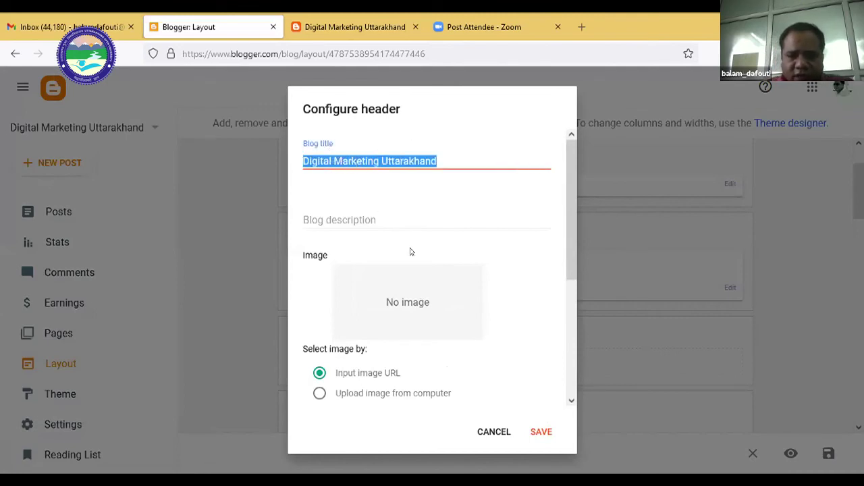
left_click(538, 310)
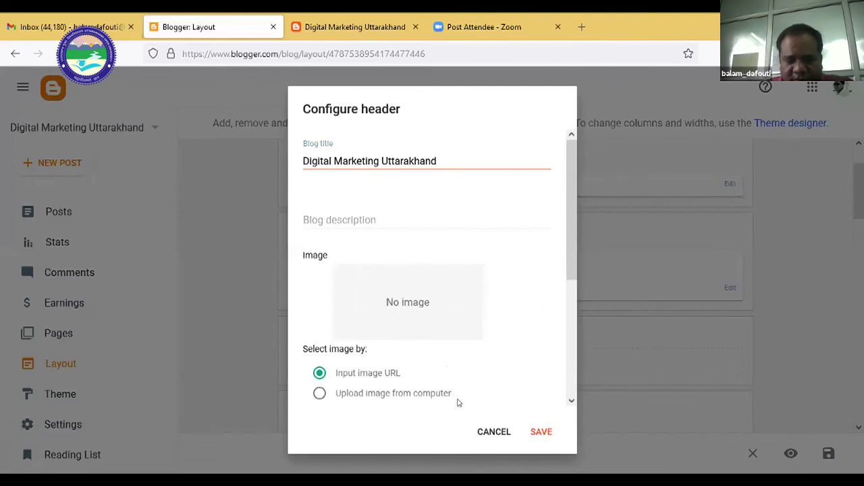
Choose 'Upload image from computer' and browse Desktop for the Uttarakhand_Open_University_Logo image.
left_click(319, 395)
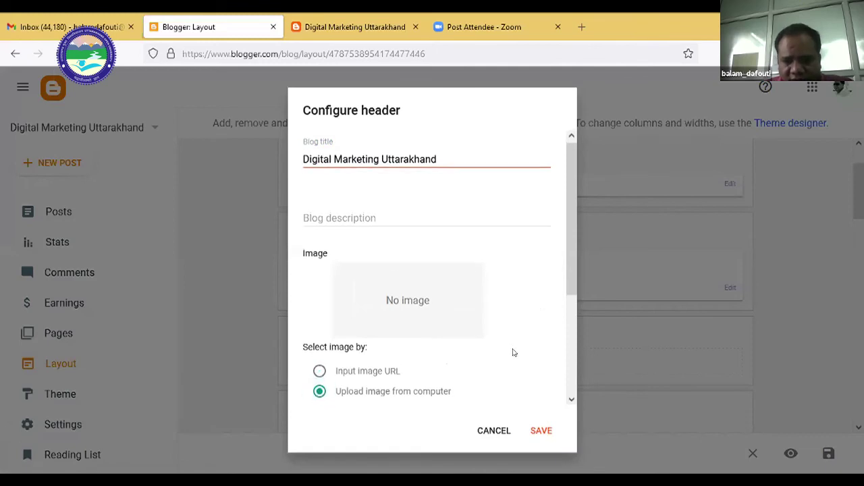
scroll(512, 351, "down", 3)
scroll(481, 320, "up", 3)
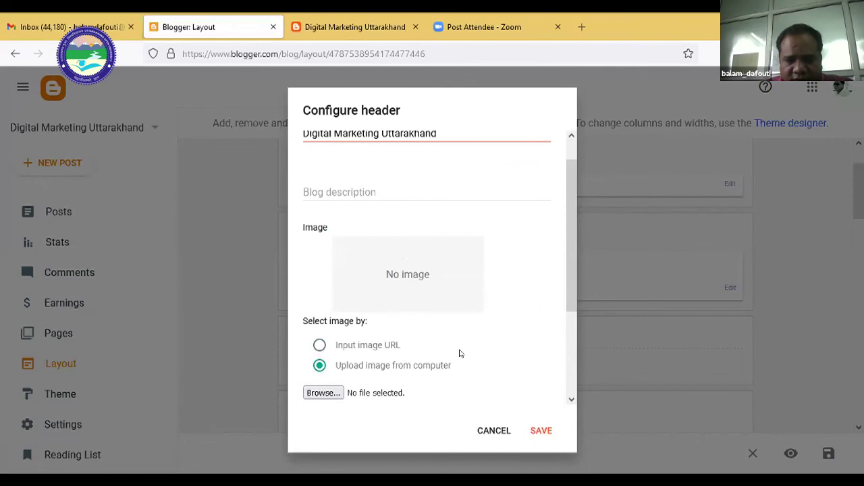
scroll(412, 324, "down", 1)
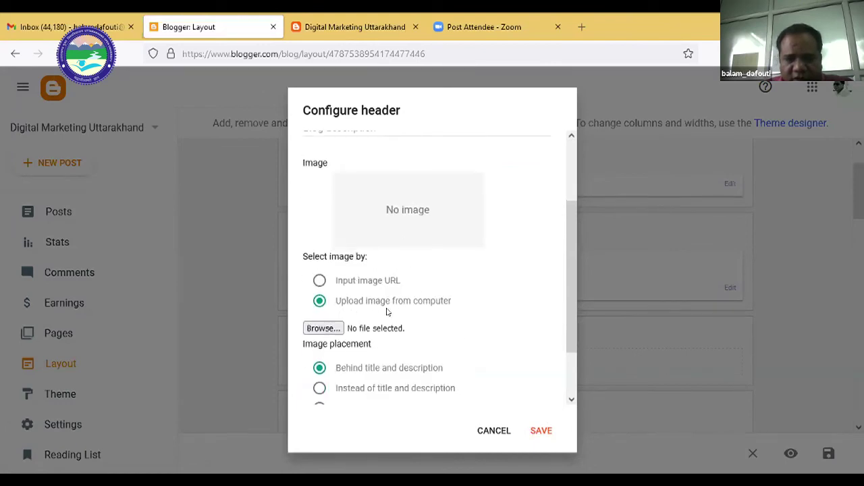
scroll(391, 312, "down", 1)
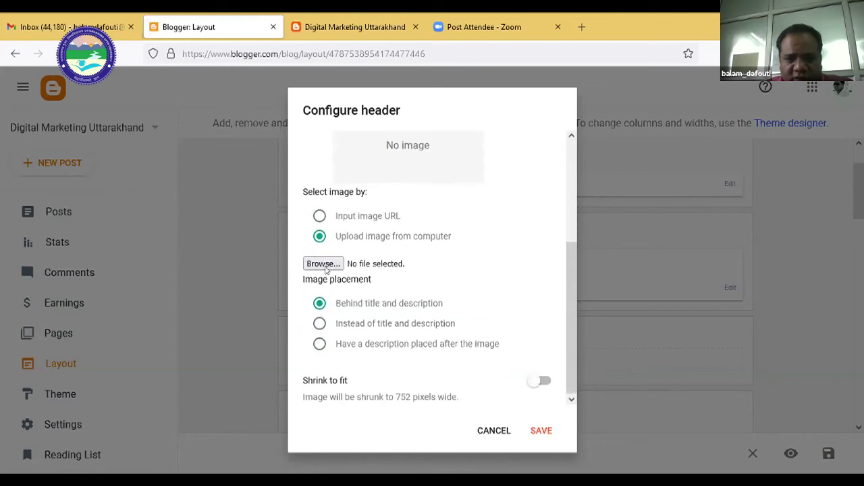
left_click(327, 266)
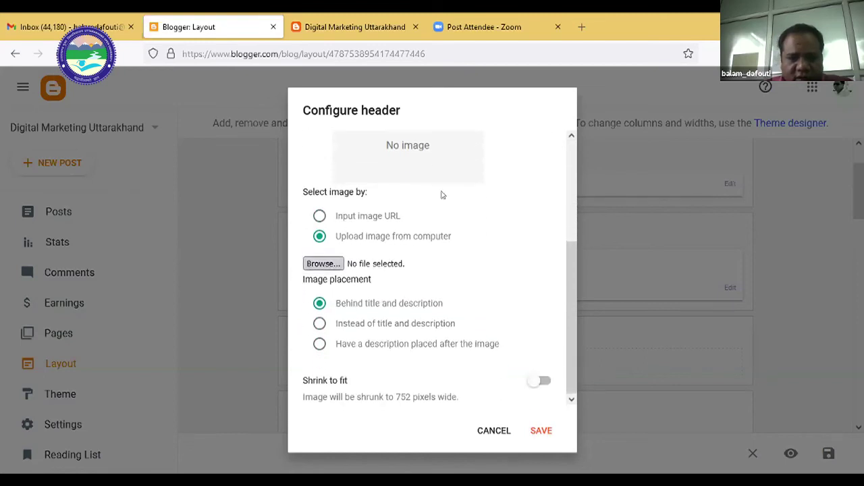
left_click_drag(420, 160, 419, 262)
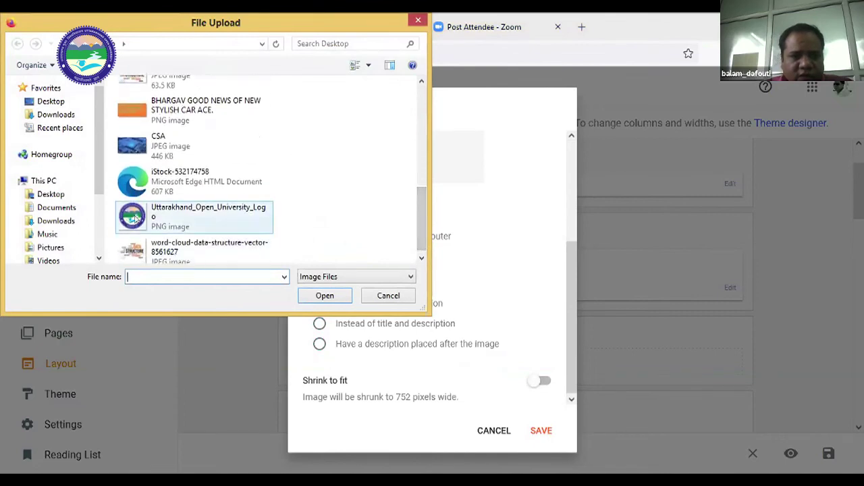
left_click(150, 214)
Attach Uttarakhand_Open_University_Logo.png as the header image, save, and switch to the live blog.
left_click(317, 296)
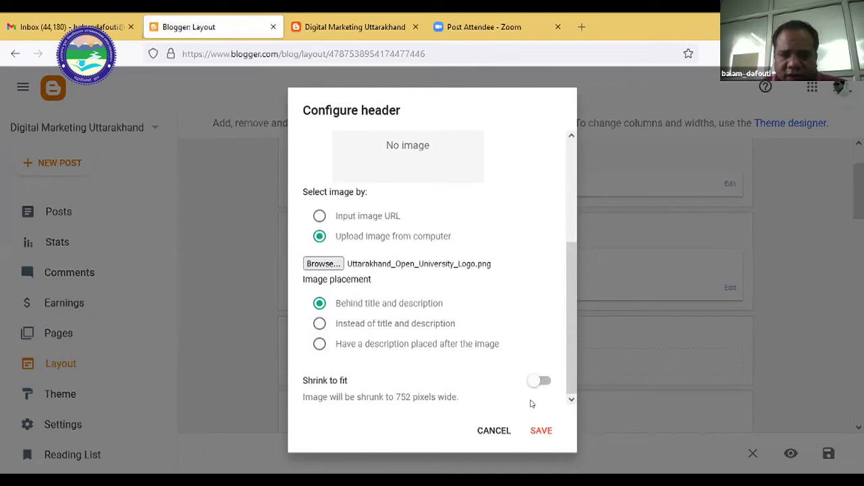
left_click(539, 432)
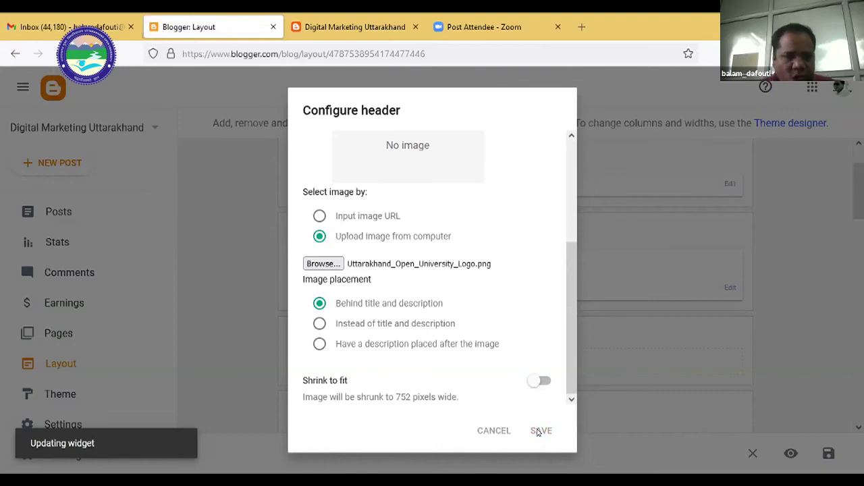
left_click(365, 29)
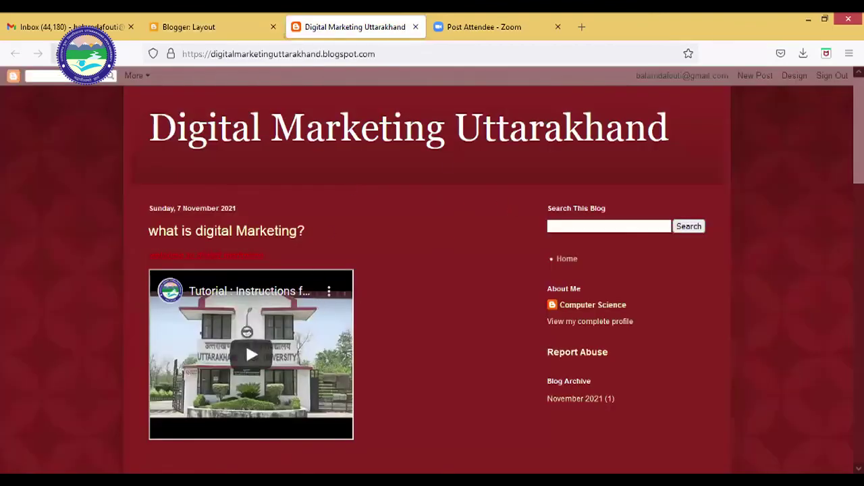
key("F5")
scroll(470, 311, "down", 3)
scroll(446, 210, "up", 3)
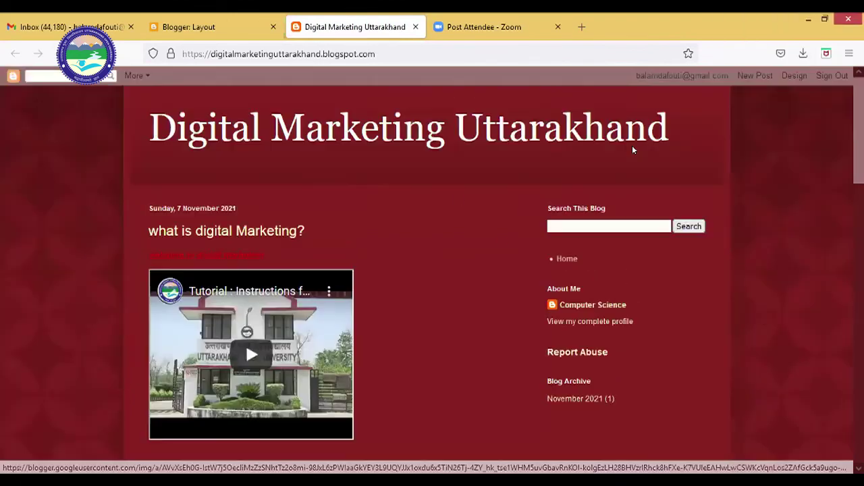
key("F5")
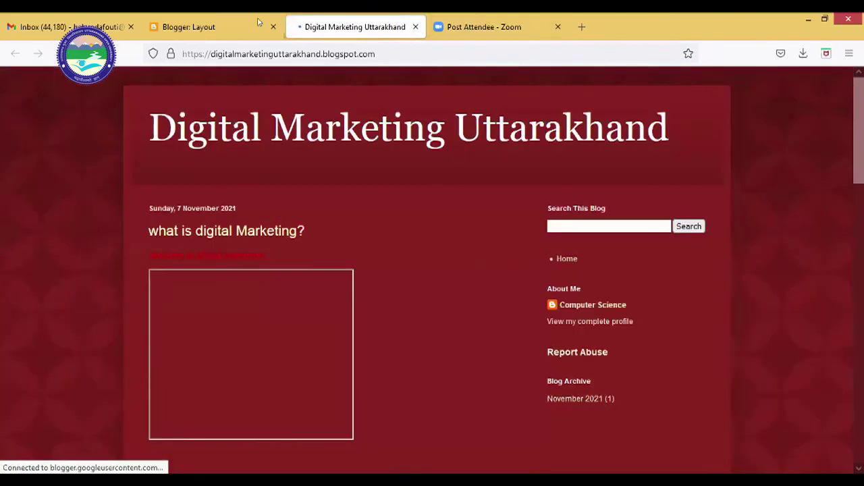
left_click(227, 27)
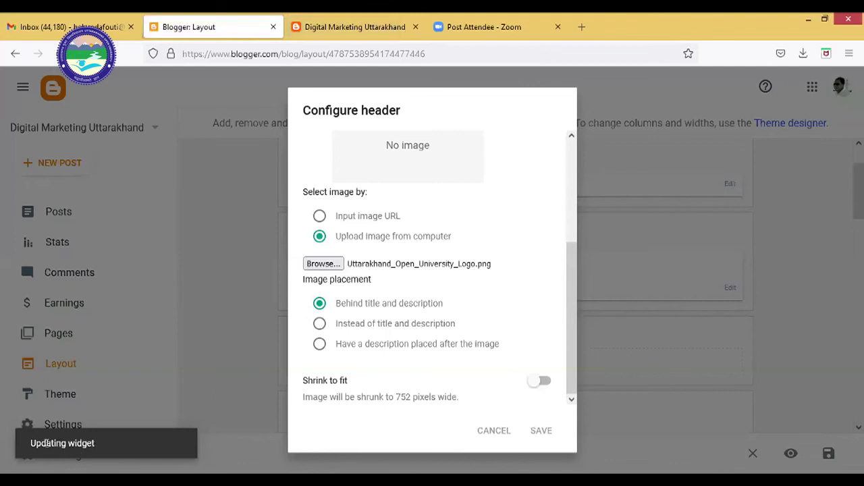
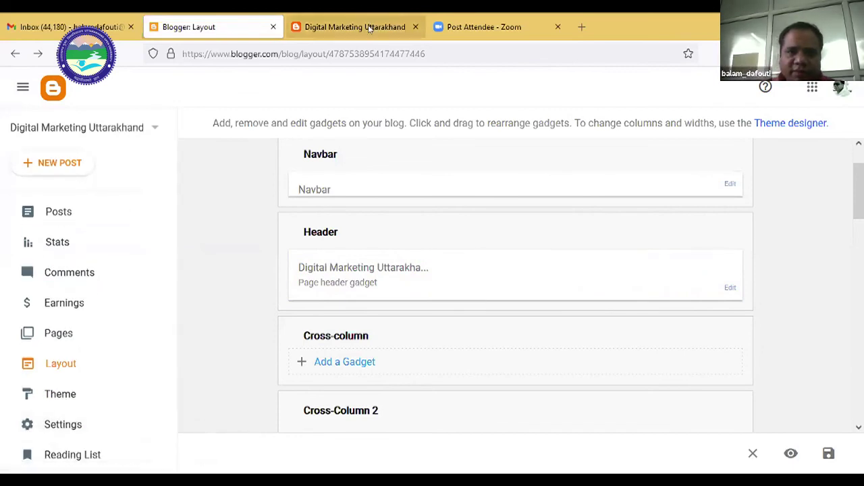
Reload the published blog and scroll through it to check the latest changes.
left_click(390, 23)
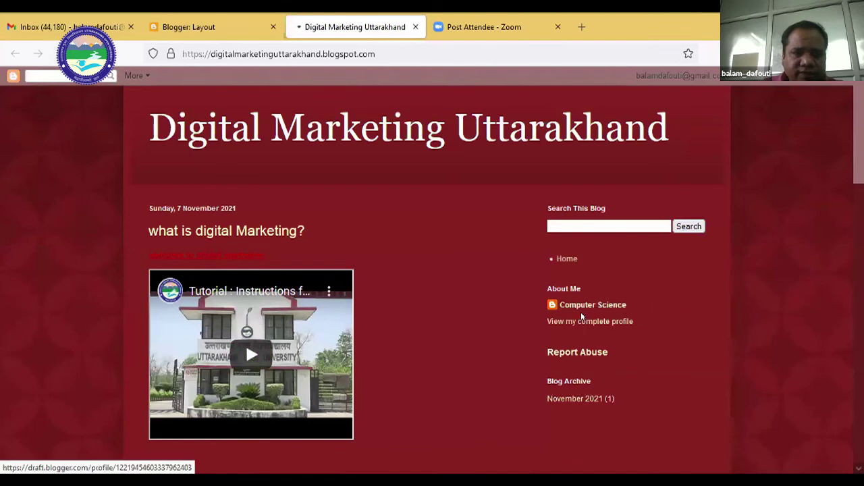
key("F5")
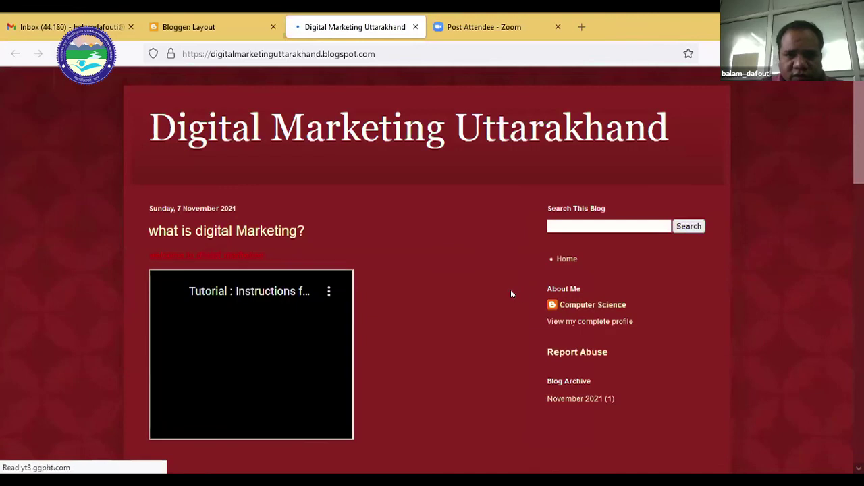
scroll(395, 283, "down", 4)
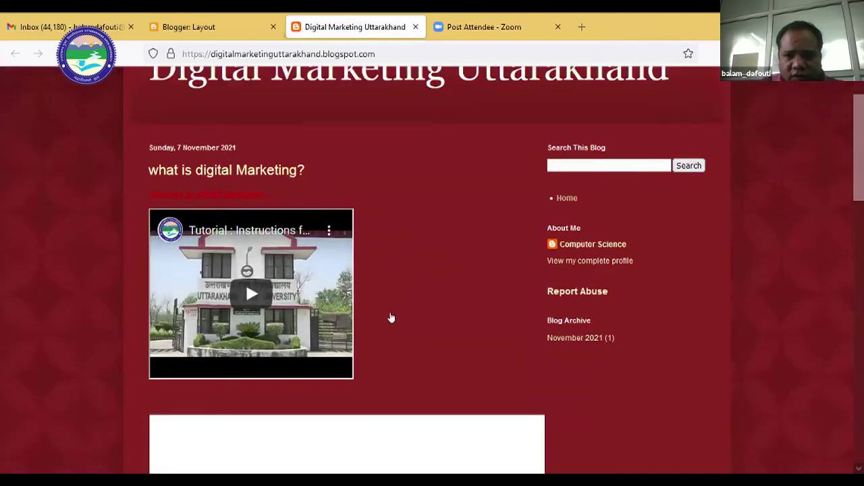
scroll(408, 346, "down", 1)
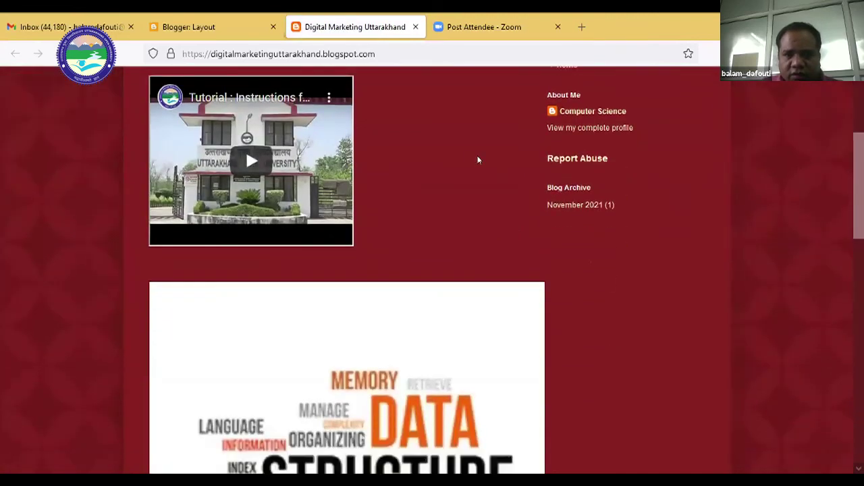
scroll(472, 132, "up", 2)
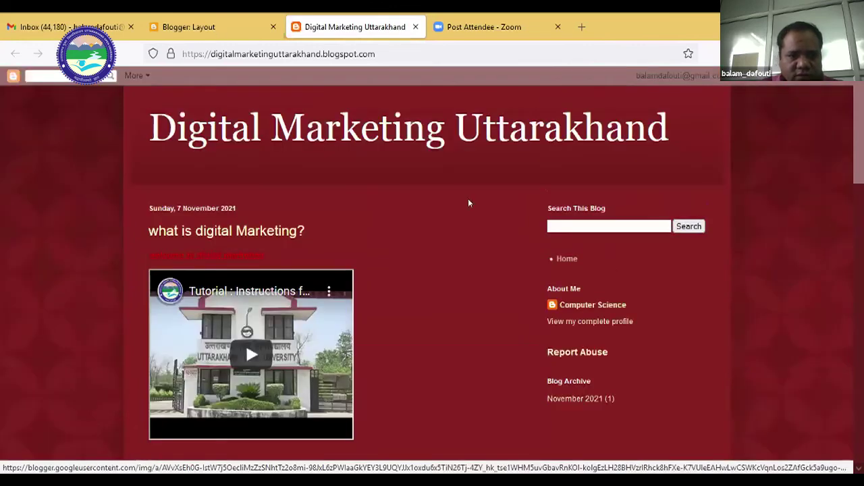
scroll(466, 201, "up", 4)
Set the Header to show Uttarakhand_Open_University_Logo.png, uploaded from the computer, instead of title and description.
key("ctrl+shift+Tab")
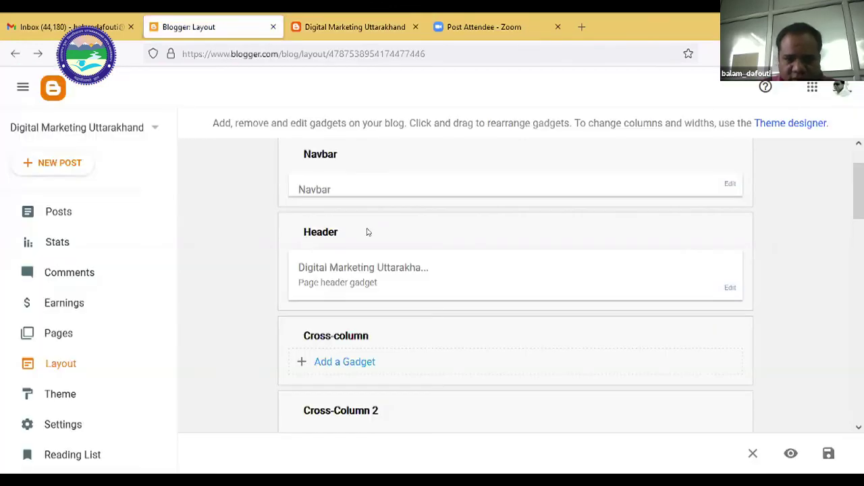
left_click(726, 292)
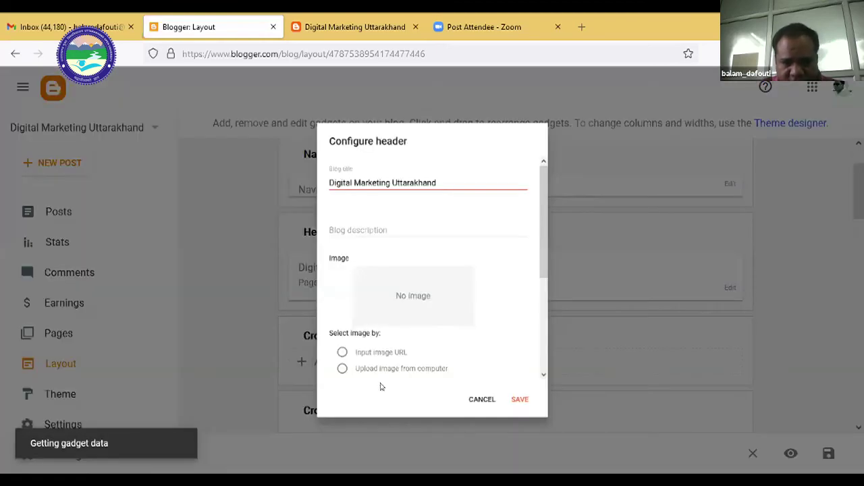
scroll(488, 305, "down", 3)
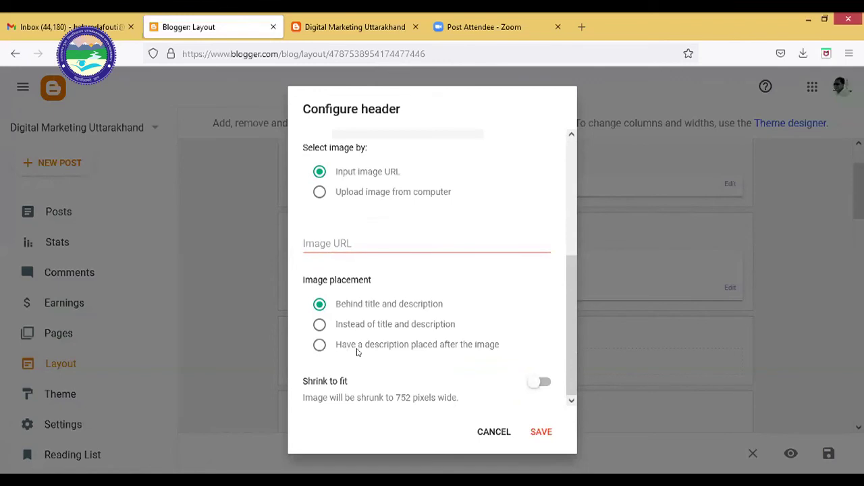
left_click(477, 351)
left_click(320, 327)
left_click_drag(301, 279, 372, 283)
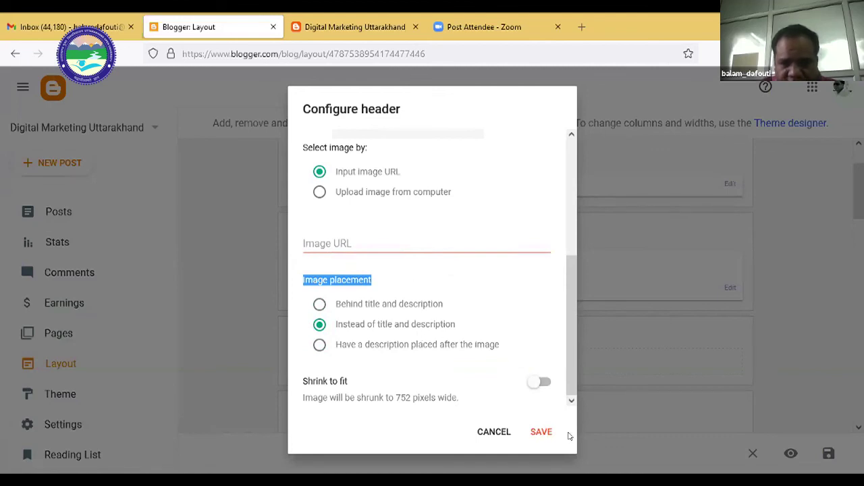
left_click(320, 192)
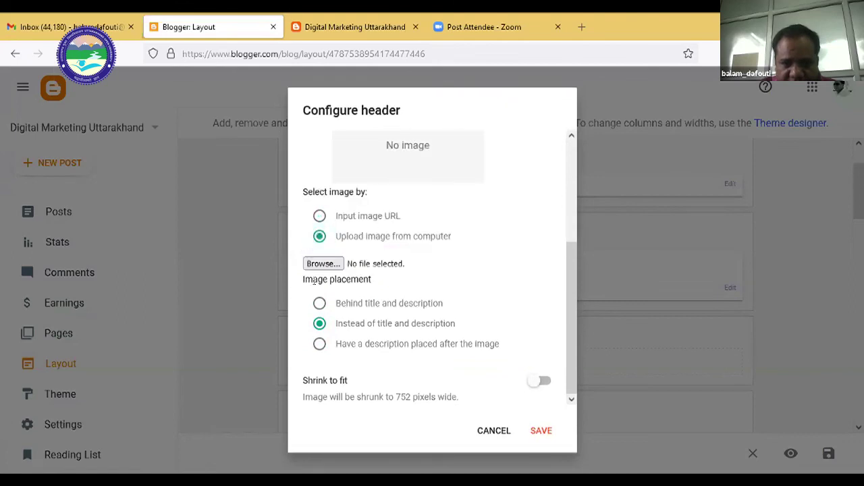
left_click(323, 264)
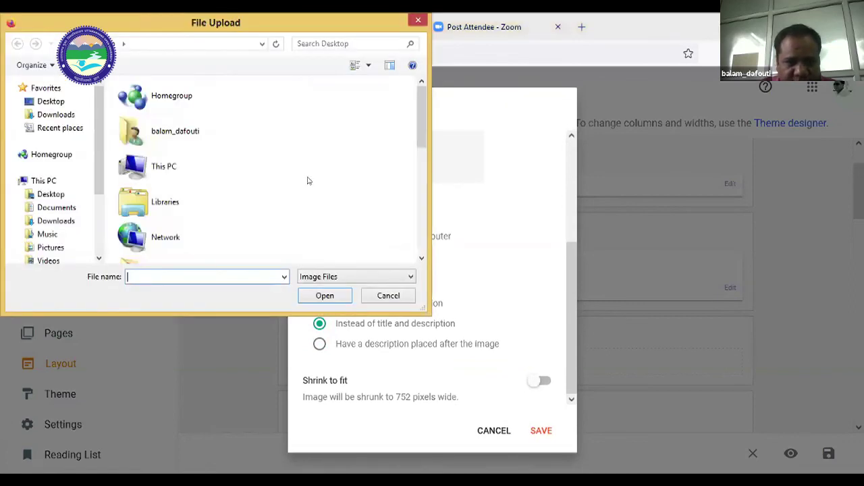
scroll(410, 223, "down", 10)
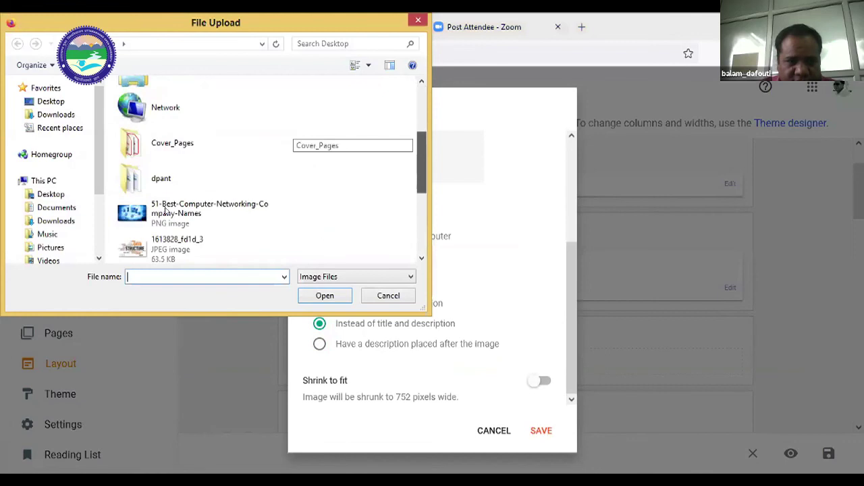
left_click(325, 298)
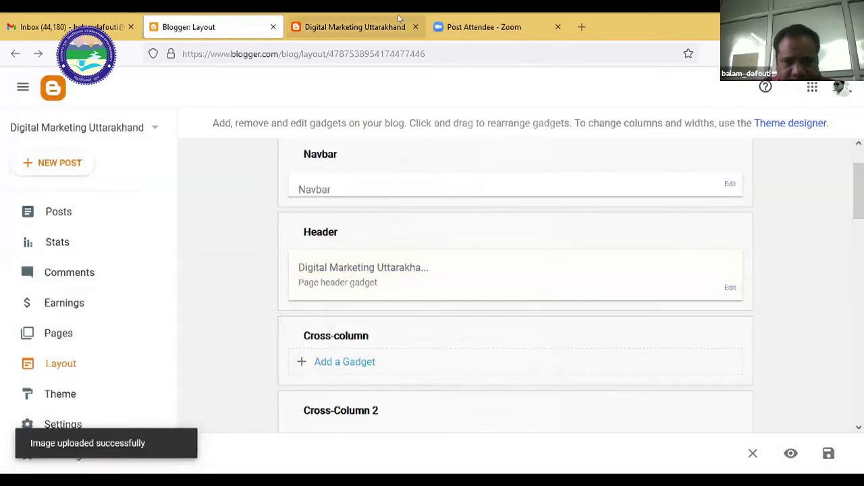
key("ctrl+Tab")
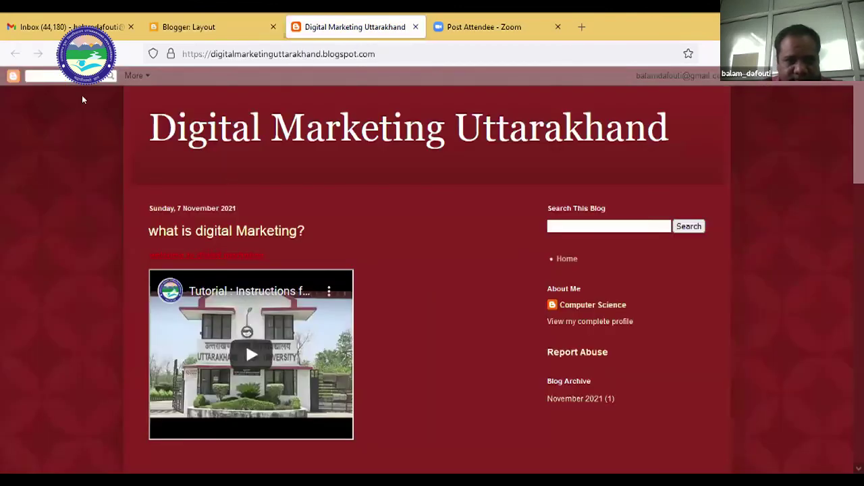
left_click(60, 54)
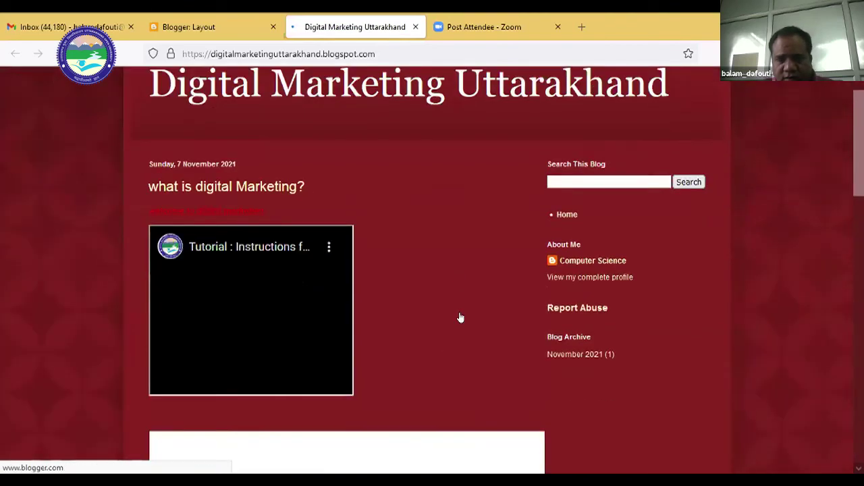
scroll(459, 317, "down", 4)
scroll(459, 313, "up", 4)
left_click(212, 17)
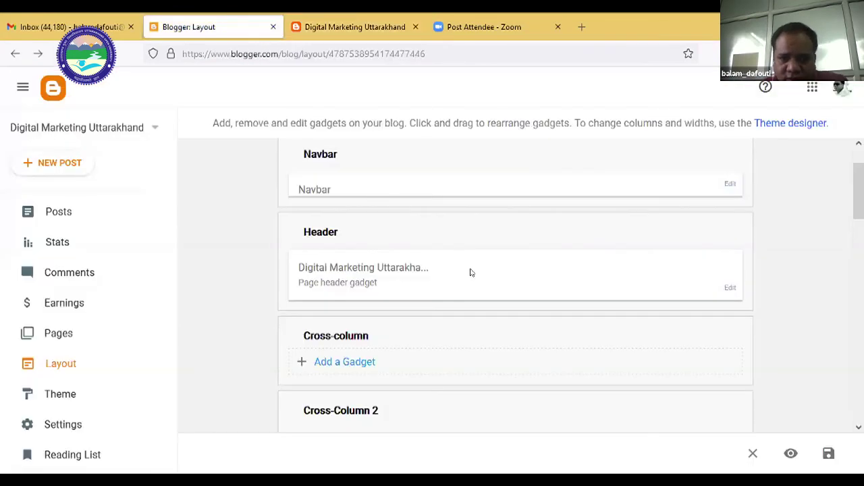
scroll(466, 270, "down", 2)
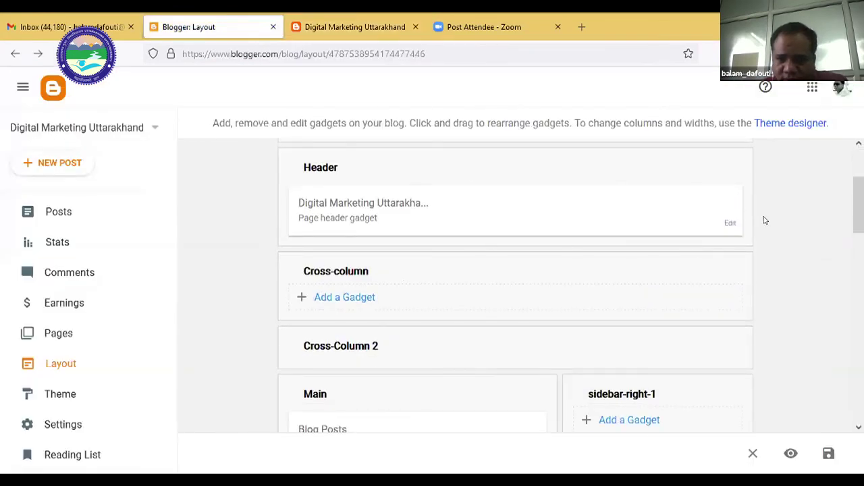
Switch on 'Shrink to fit' in the Header gadget settings and save the gadget.
left_click(730, 224)
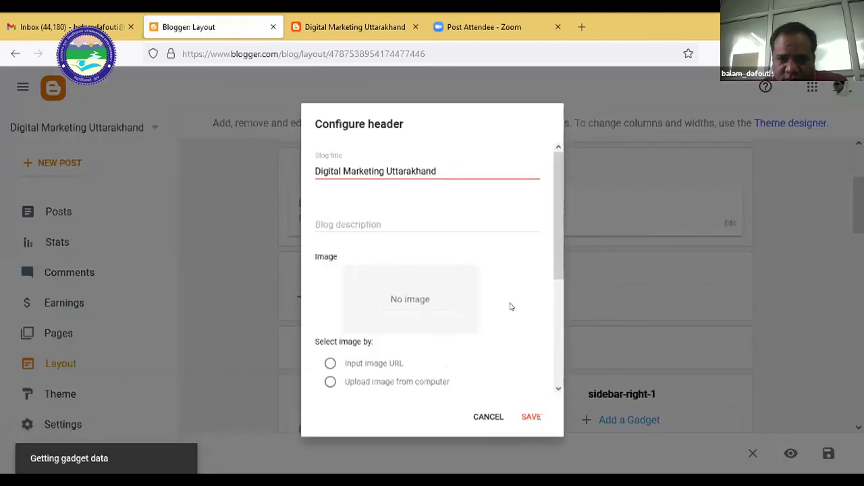
double_click(403, 302)
left_click(459, 302)
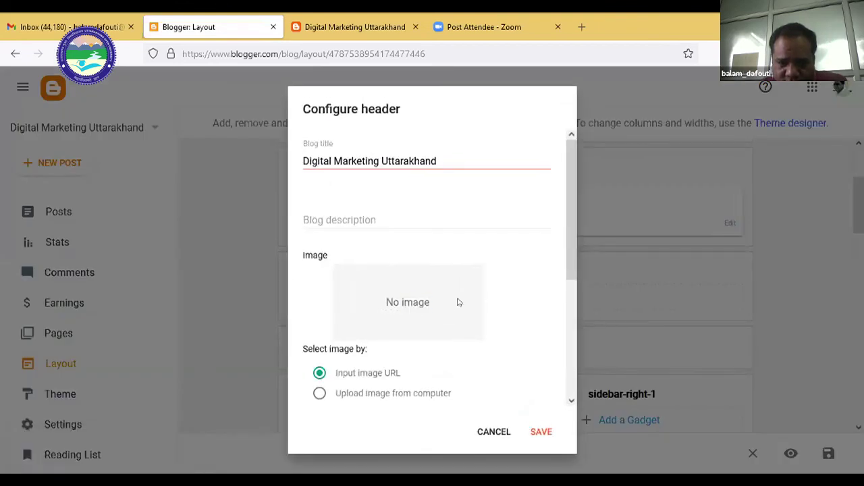
scroll(457, 301, "down", 3)
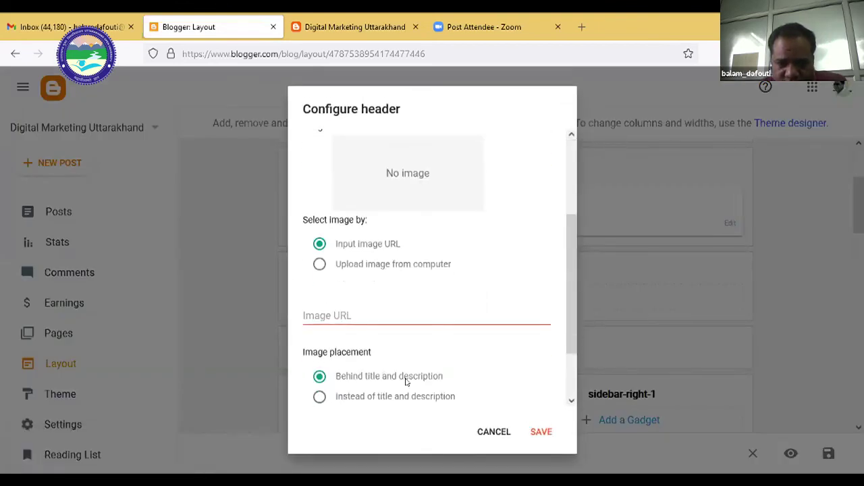
scroll(406, 383, "down", 1)
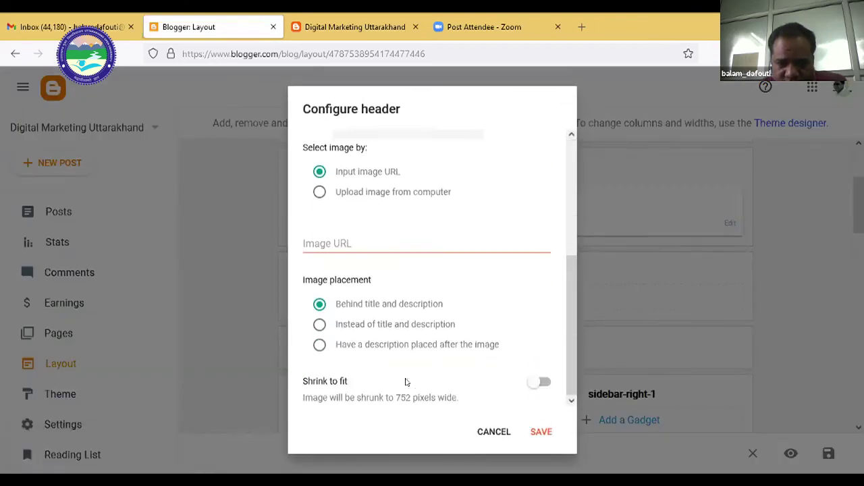
left_click(534, 384)
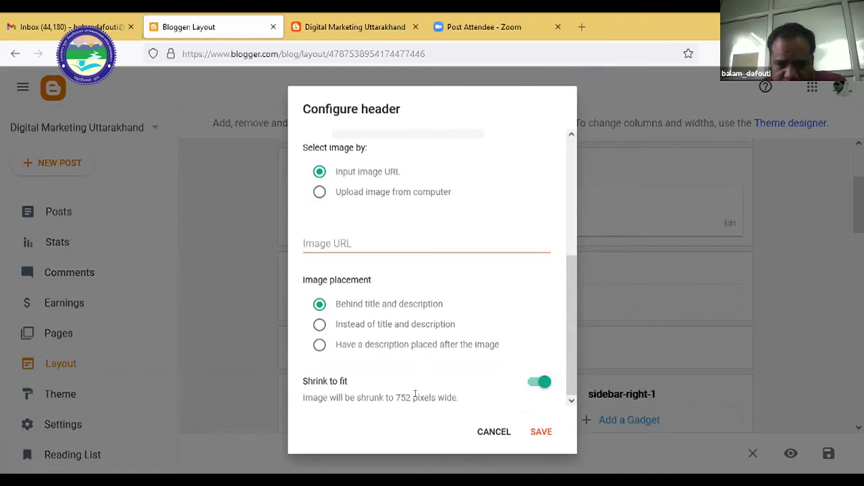
scroll(398, 366, "up", 5)
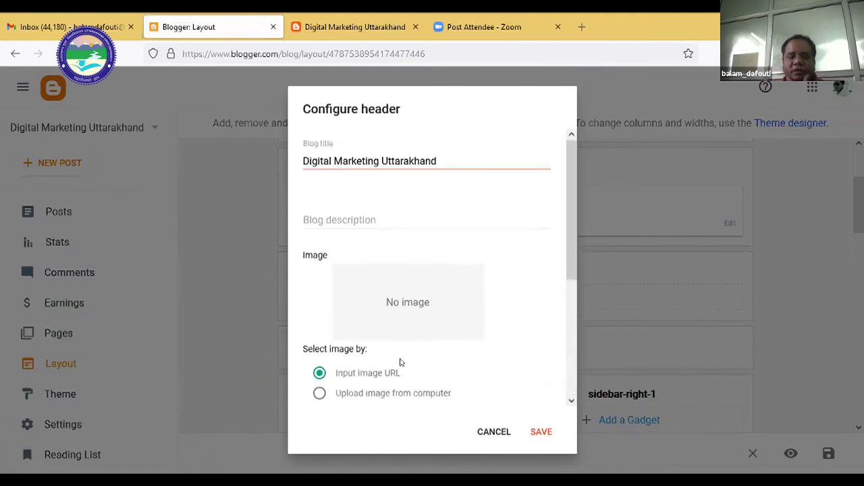
left_click(394, 215)
left_click(531, 199)
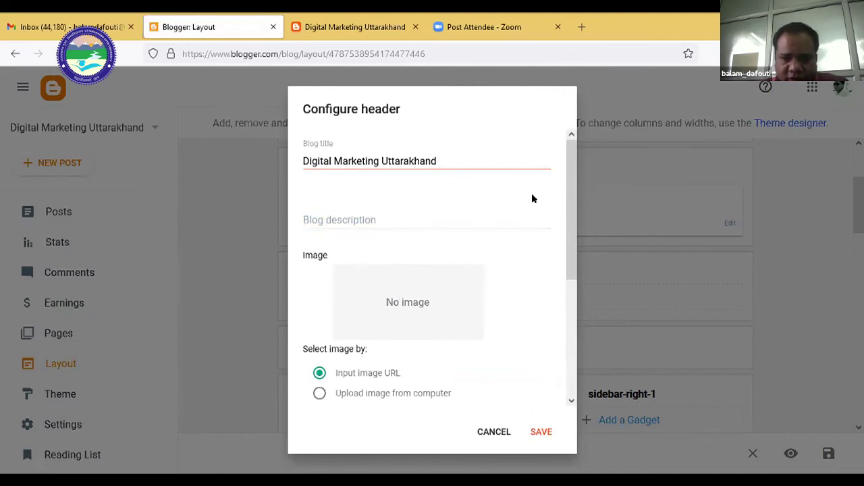
left_click(540, 432)
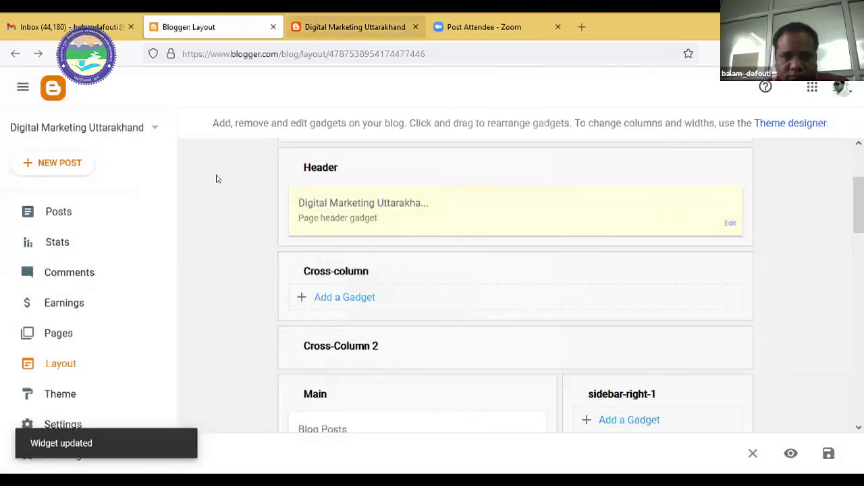
key("ctrl+Tab")
left_click(59, 54)
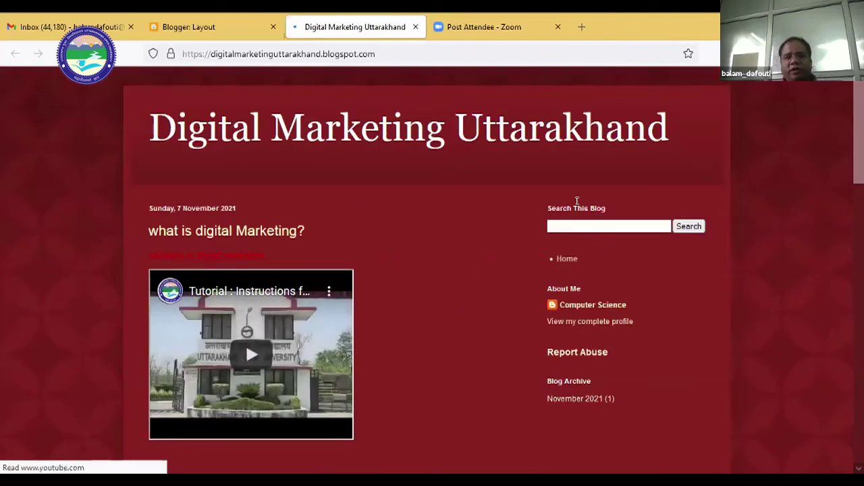
left_click(212, 27)
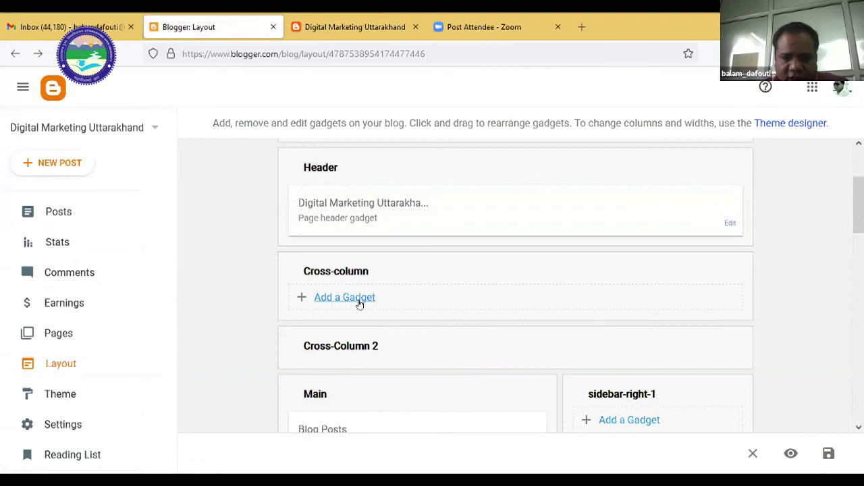
left_click(351, 303)
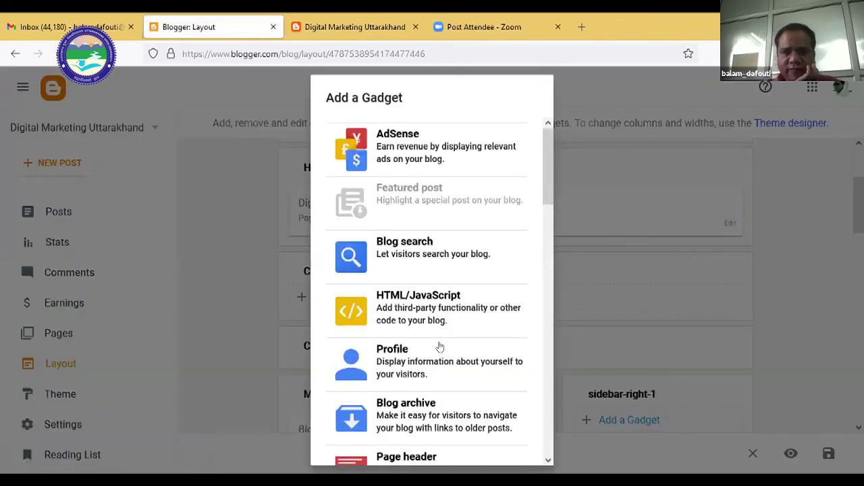
Pick the Pages gadget from the Add a Gadget list to open its page-list settings.
scroll(440, 348, "down", 3)
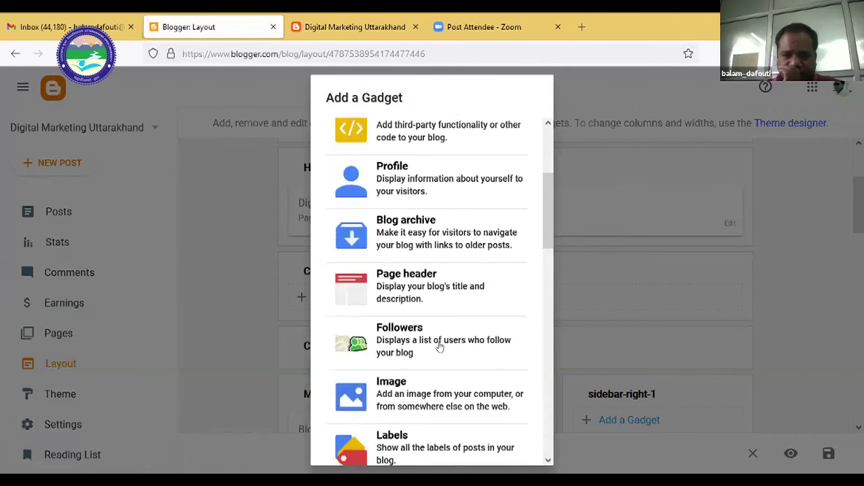
scroll(440, 347, "down", 2)
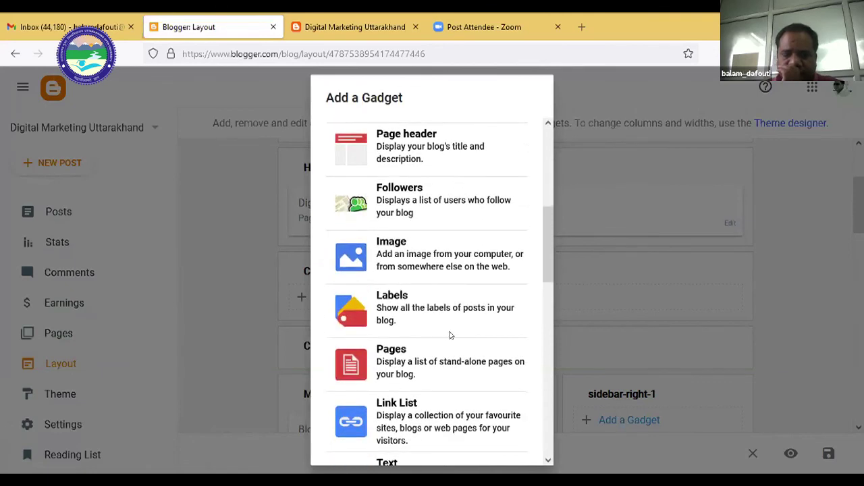
scroll(451, 336, "up", 5)
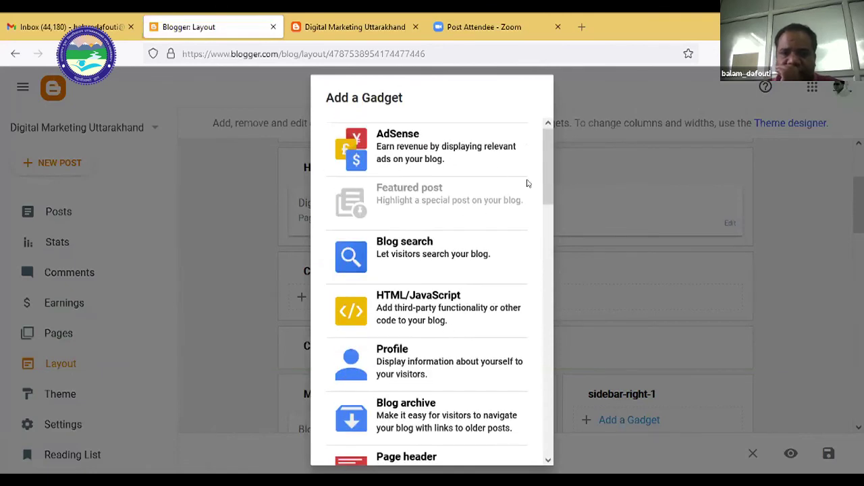
left_click_drag(548, 177, 531, 265)
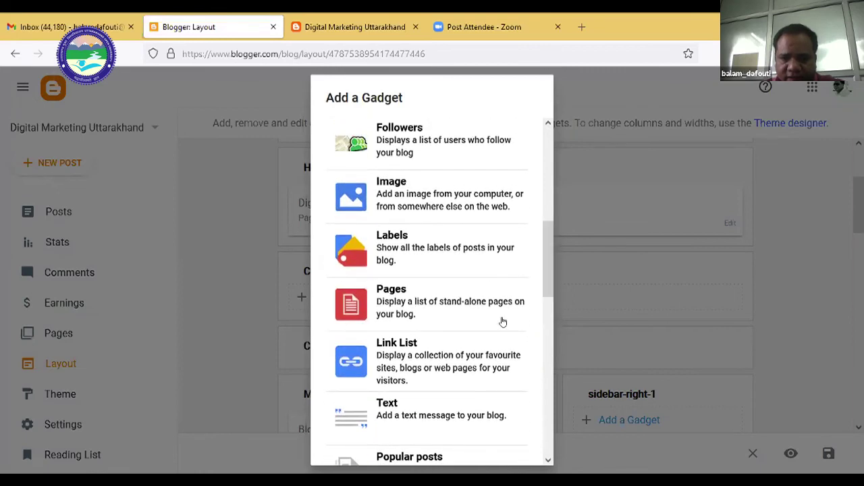
left_click(414, 306)
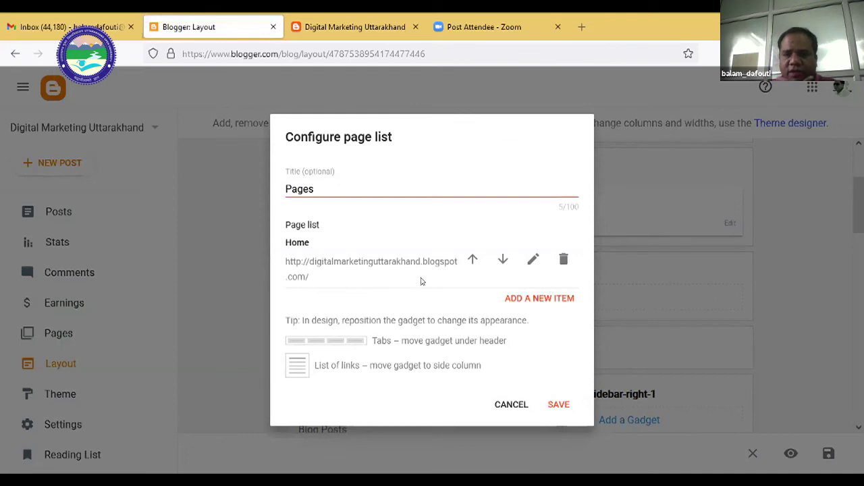
Cancel the page-list settings and reopen Add a Gadget for the Cross-column section.
left_click(510, 405)
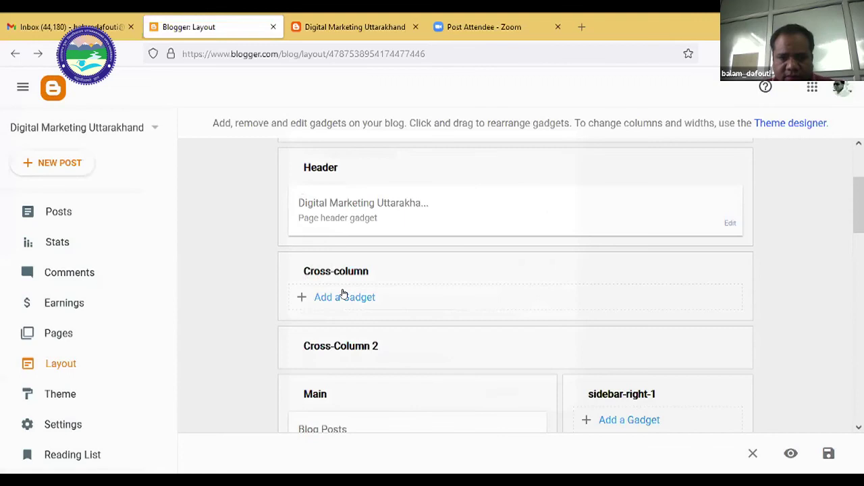
left_click(344, 296)
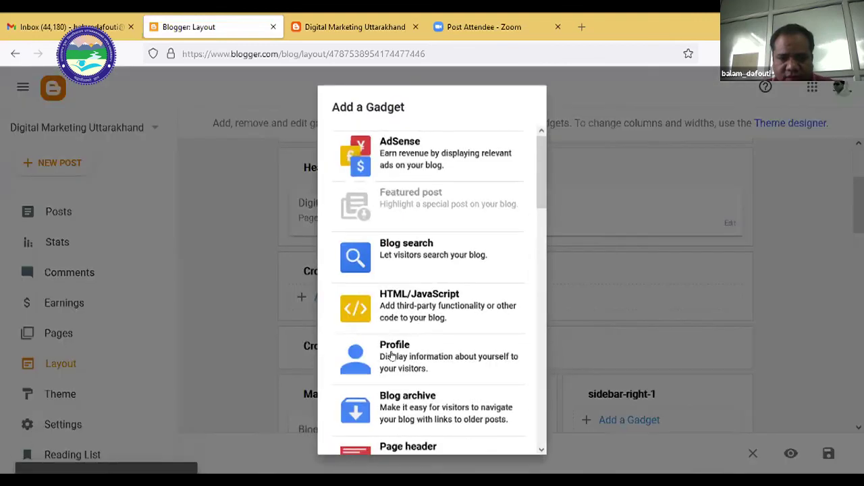
left_click_drag(541, 184, 542, 305)
Choose Pages again, inspect its 'Pages' title, then cancel the page-list settings.
left_click(397, 232)
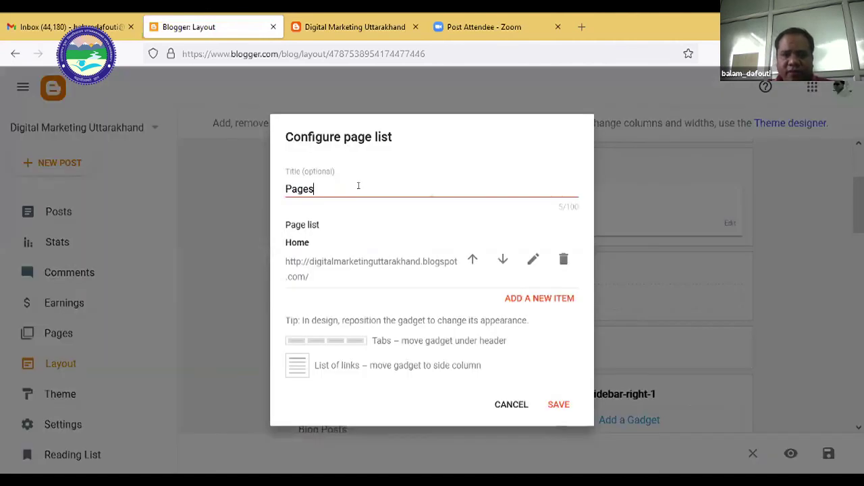
double_click(358, 186)
left_click(363, 186)
double_click(376, 186)
left_click(378, 185)
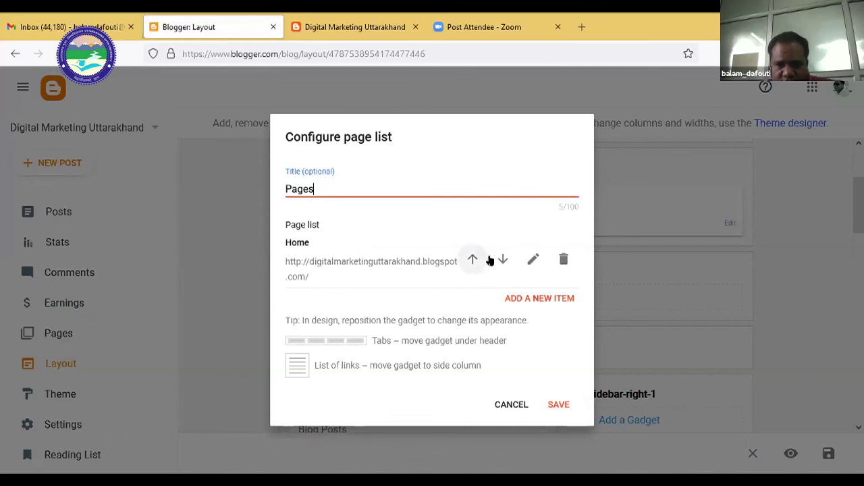
double_click(319, 184)
left_click(395, 183)
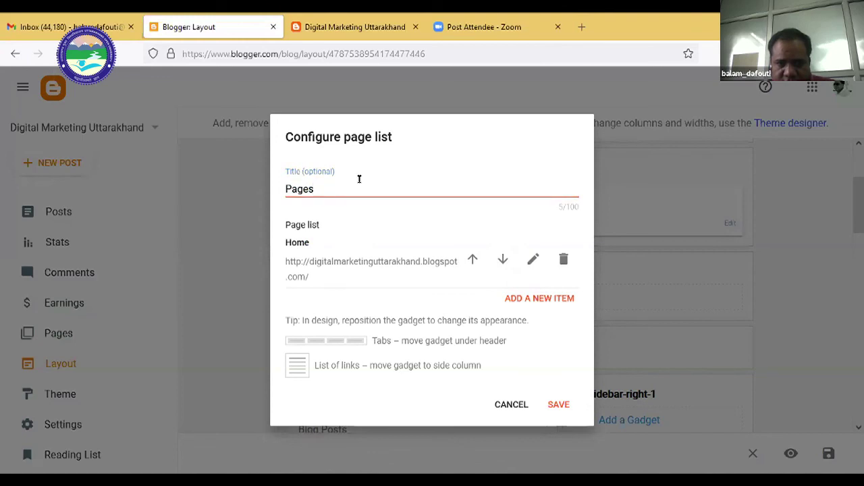
left_click(510, 406)
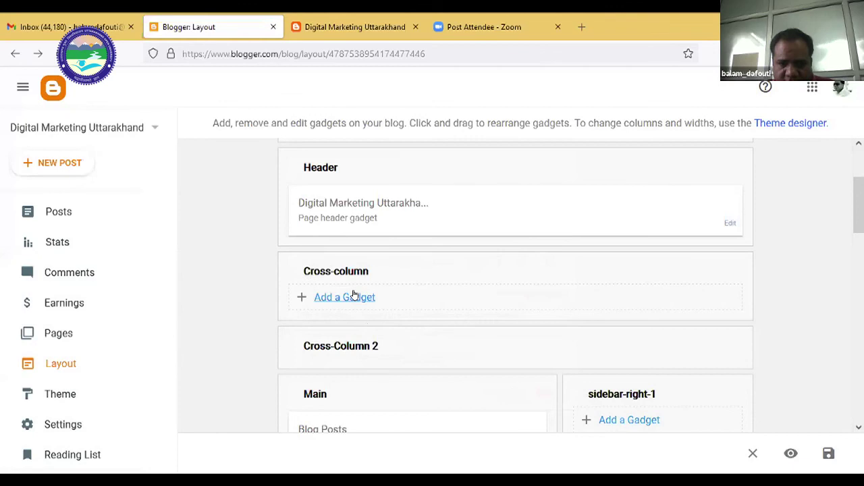
Reopen the Cross-column gadget list and scroll down to Pages and Link List.
left_click(354, 295)
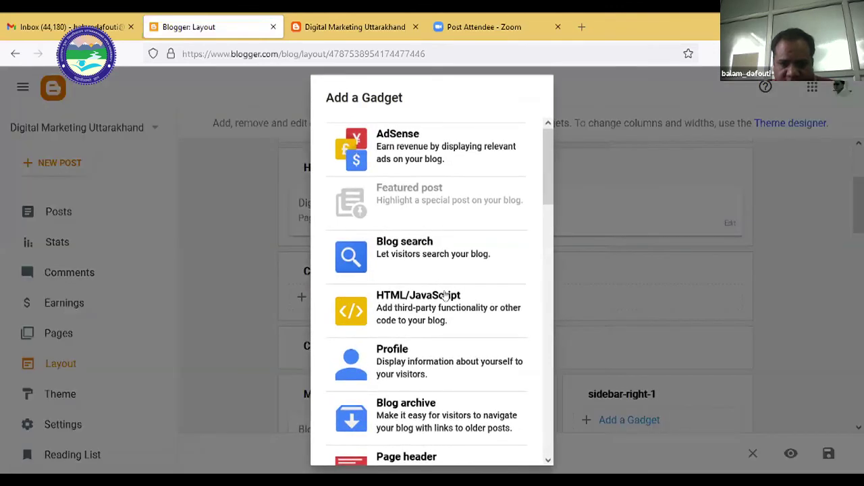
scroll(446, 295, "down", 4)
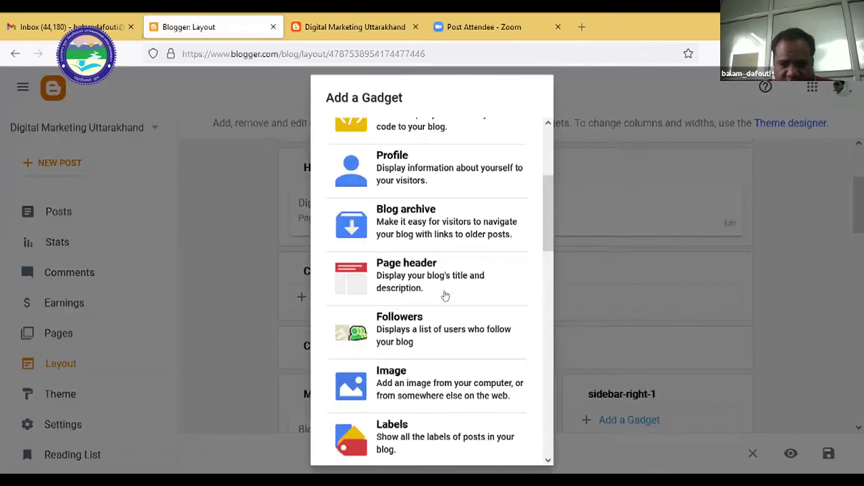
scroll(446, 295, "down", 1)
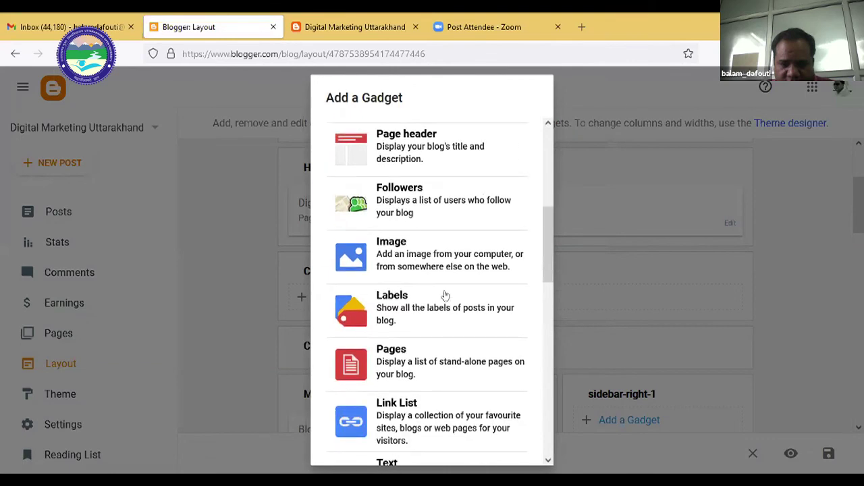
Open the Pages gadget settings for Cross-column, keeping the title 'Pages'.
scroll(445, 295, "down", 1)
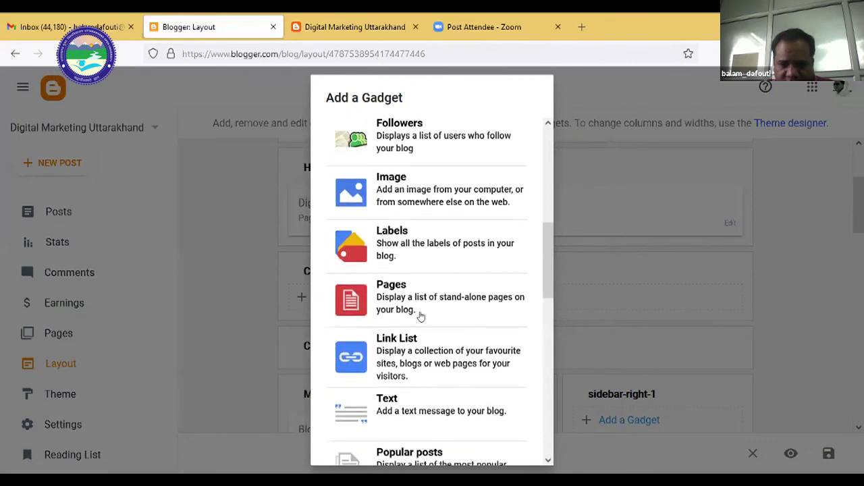
scroll(420, 315, "down", 2)
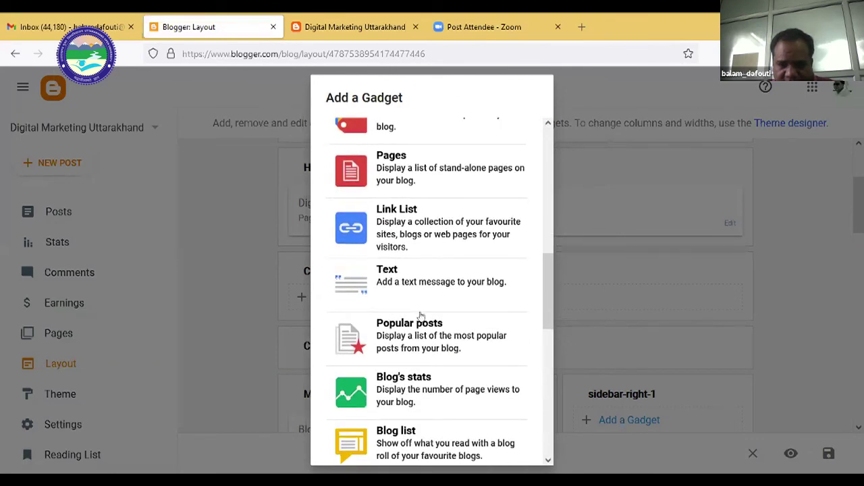
scroll(420, 316, "down", 8)
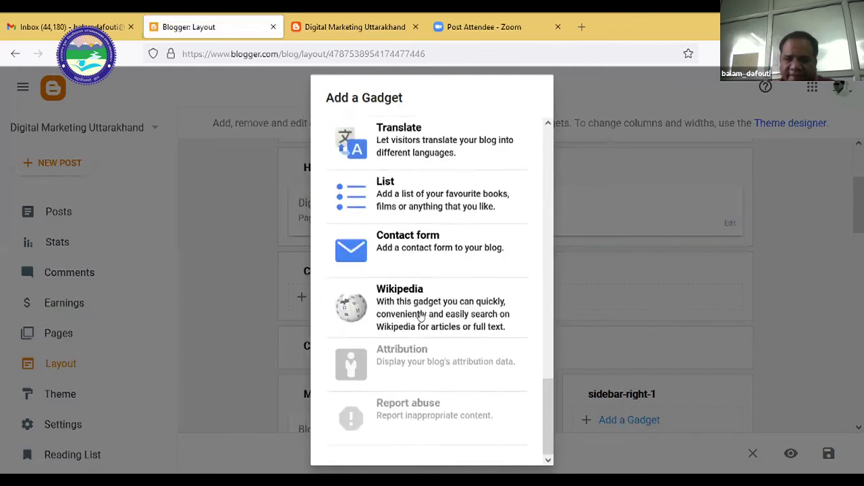
scroll(420, 315, "up", 10)
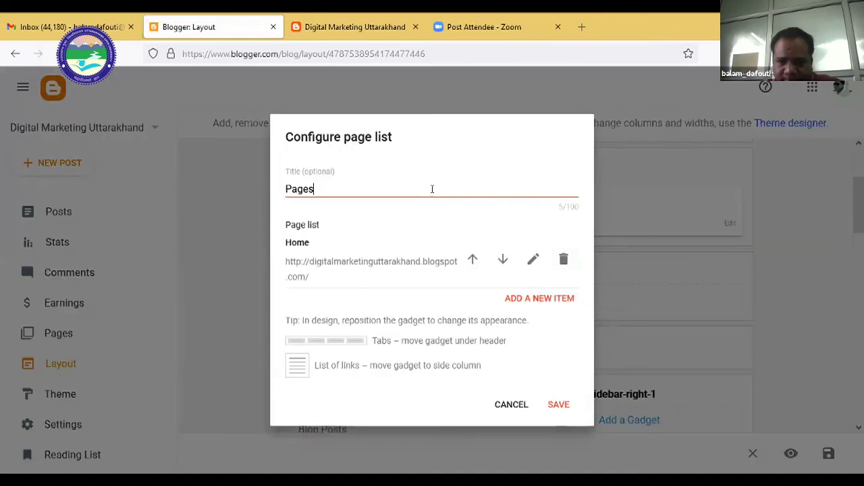
double_click(432, 189)
left_click(432, 189)
double_click(338, 187)
left_click(323, 189)
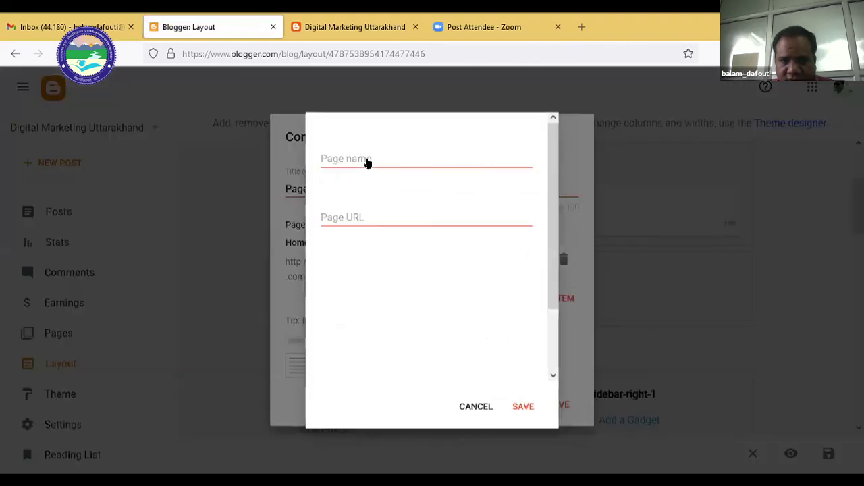
Add a second Home link to the page list, save the gadget, and reload the live blog.
left_click(368, 164)
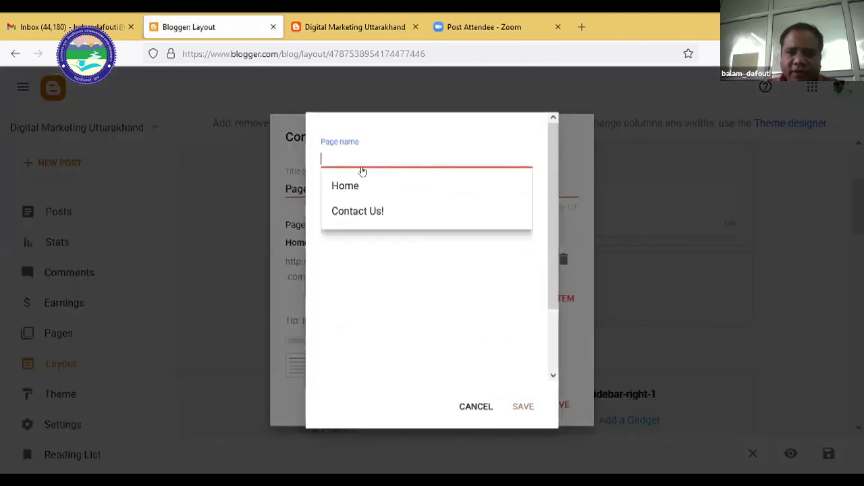
left_click(356, 193)
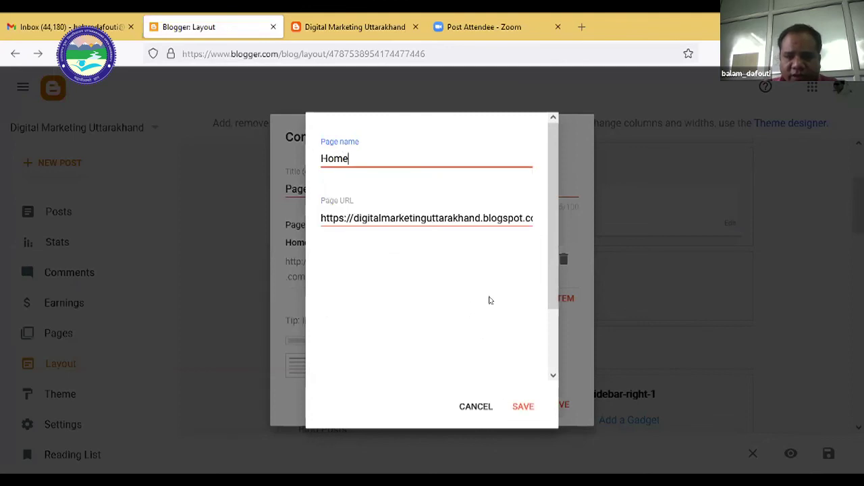
left_click(521, 407)
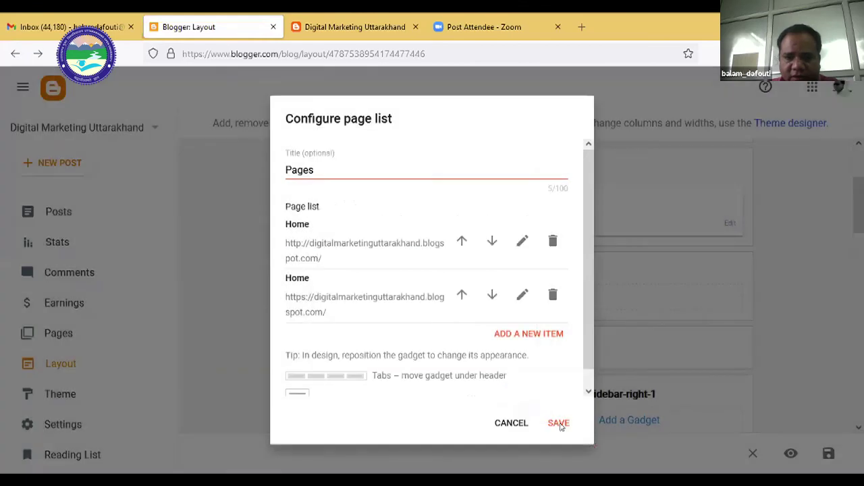
left_click(559, 424)
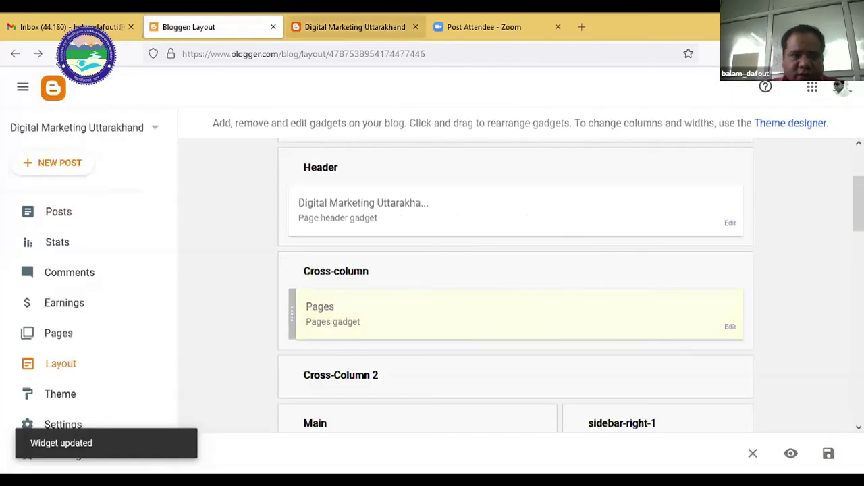
key("ctrl+Tab")
left_click(57, 58)
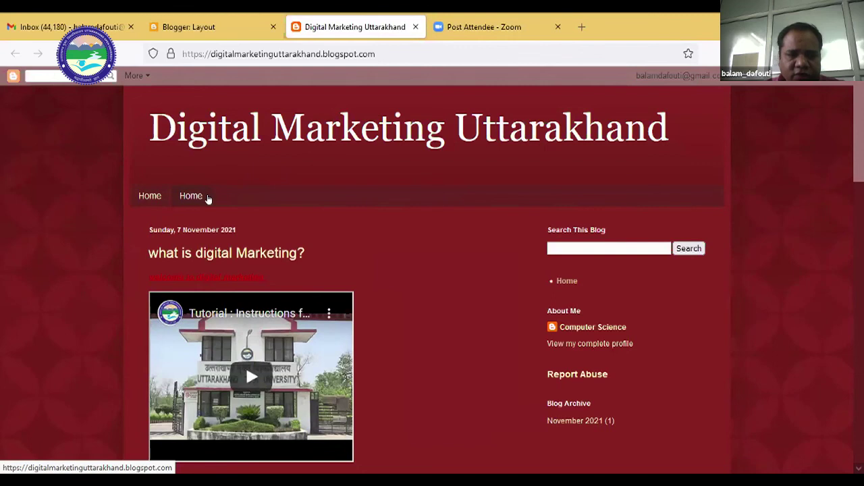
left_click(190, 27)
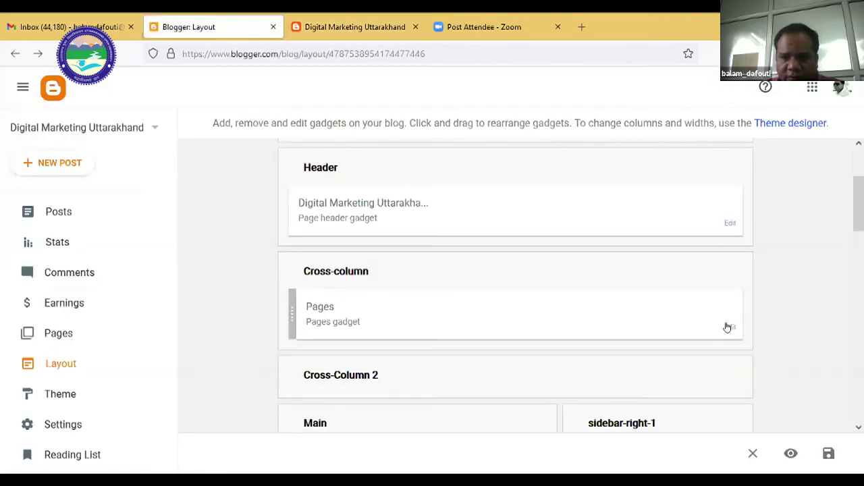
Remove the duplicate Home link and add a new page item for Contact Us!
left_click(729, 327)
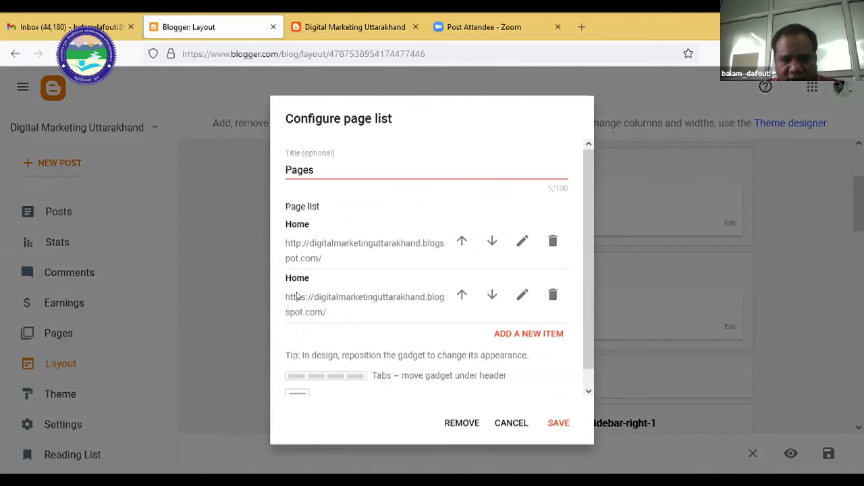
left_click(553, 242)
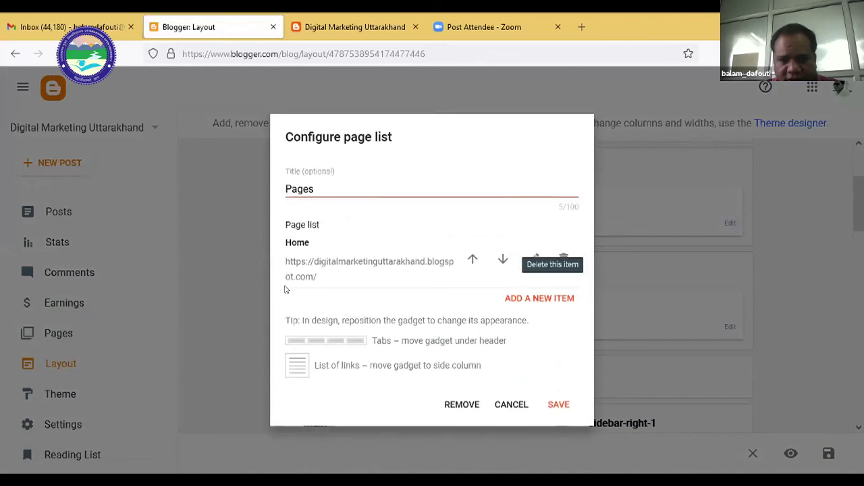
left_click(539, 299)
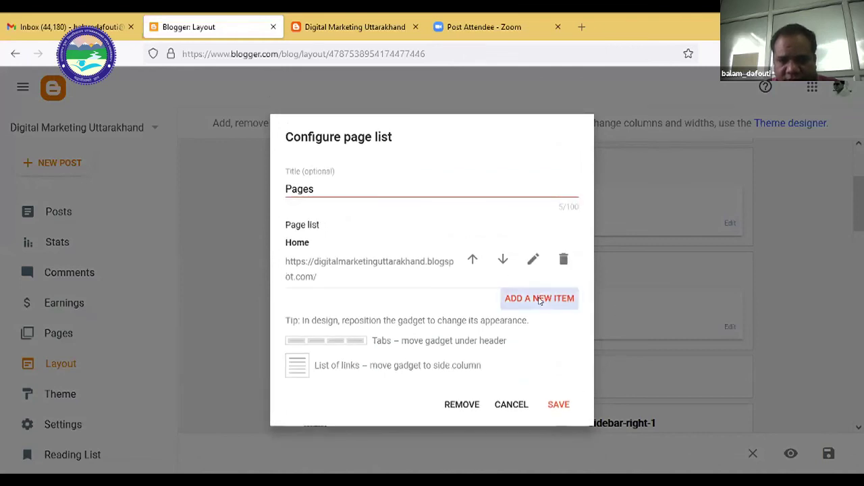
left_click(352, 160)
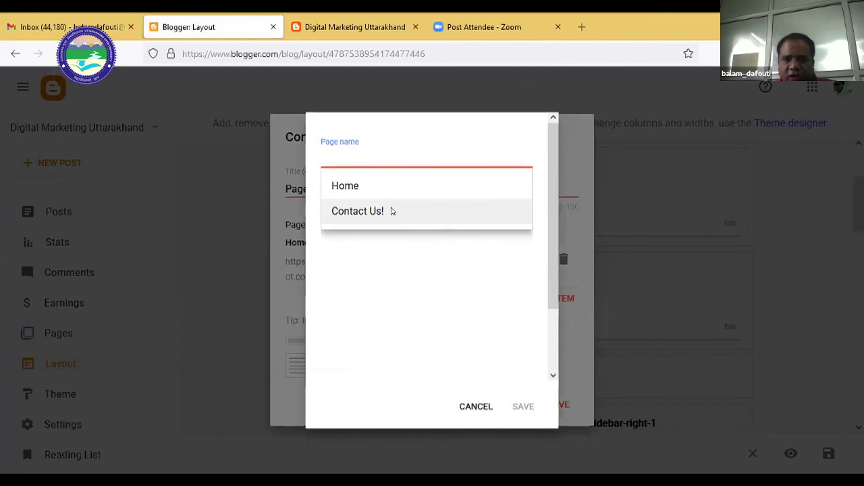
left_click(392, 211)
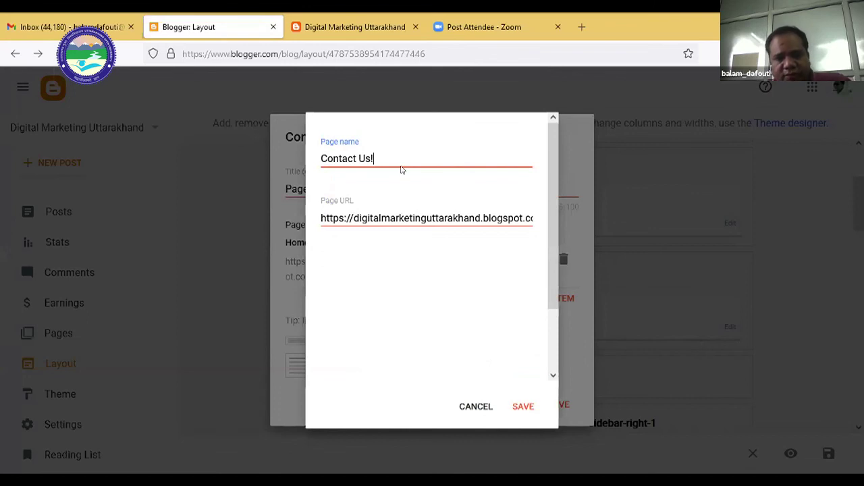
Keep the /p/contact-us.html address, then save the Contact Us! item and the Pages gadget.
left_click(411, 216)
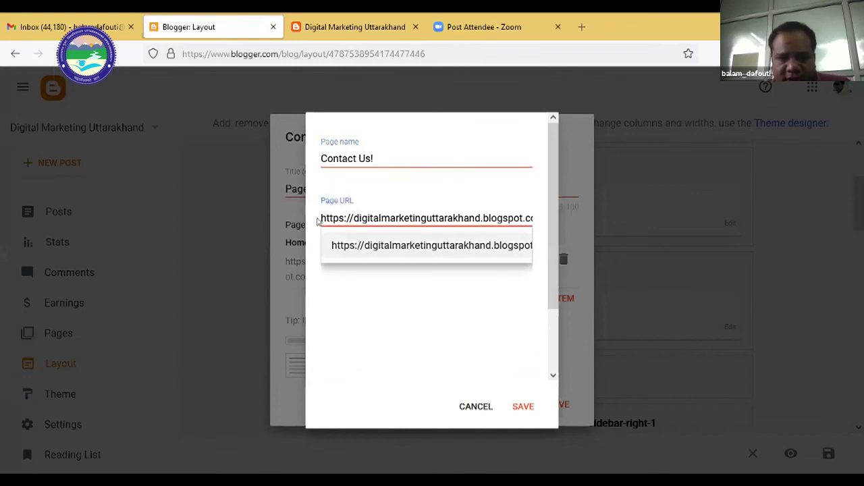
left_click_drag(320, 218, 399, 293)
left_click(384, 153)
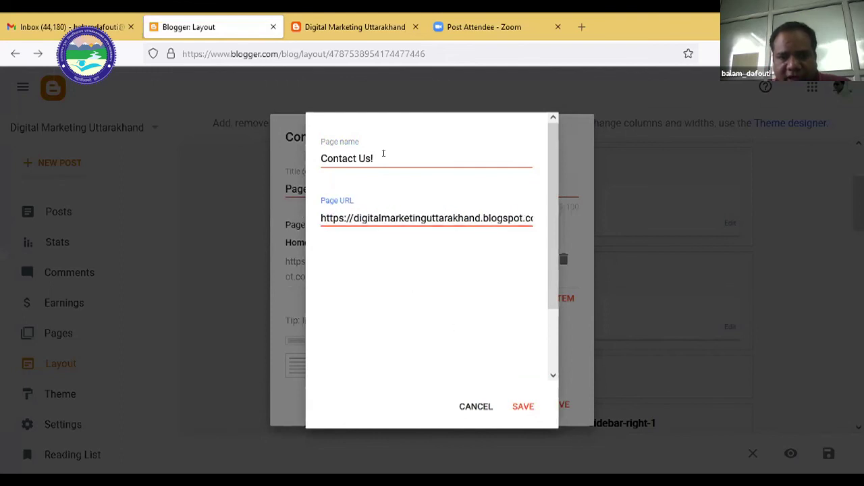
left_click(515, 408)
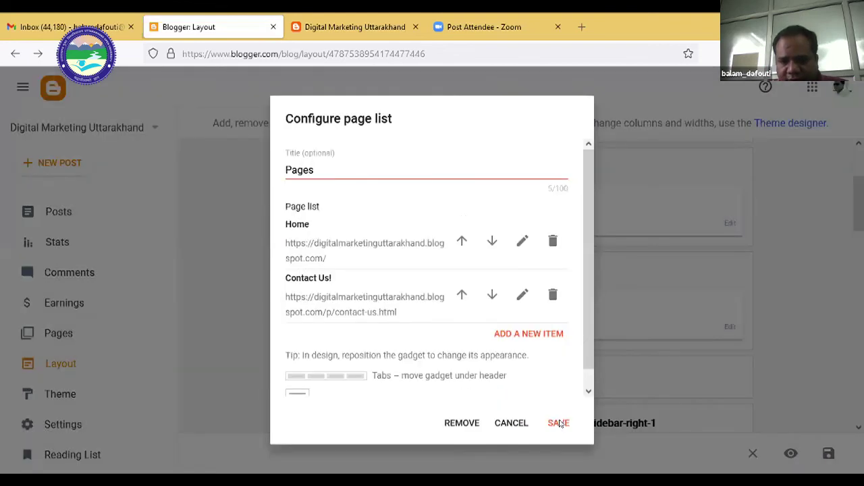
left_click(559, 423)
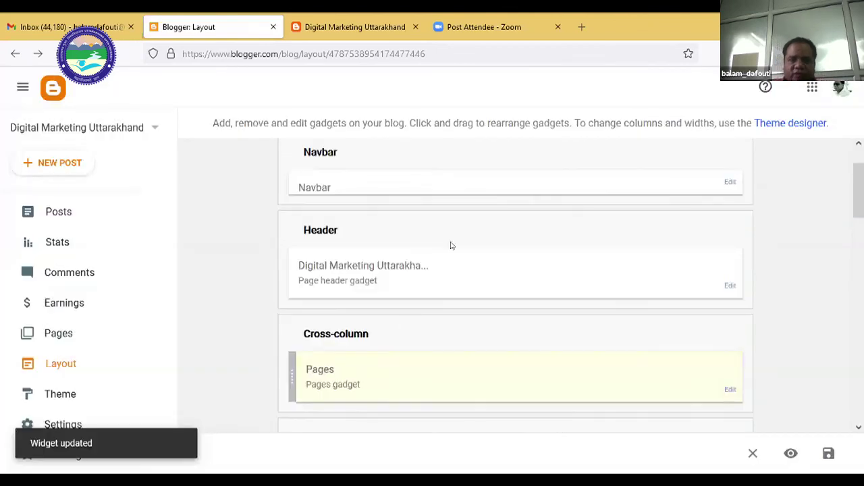
scroll(451, 246, "up", 1)
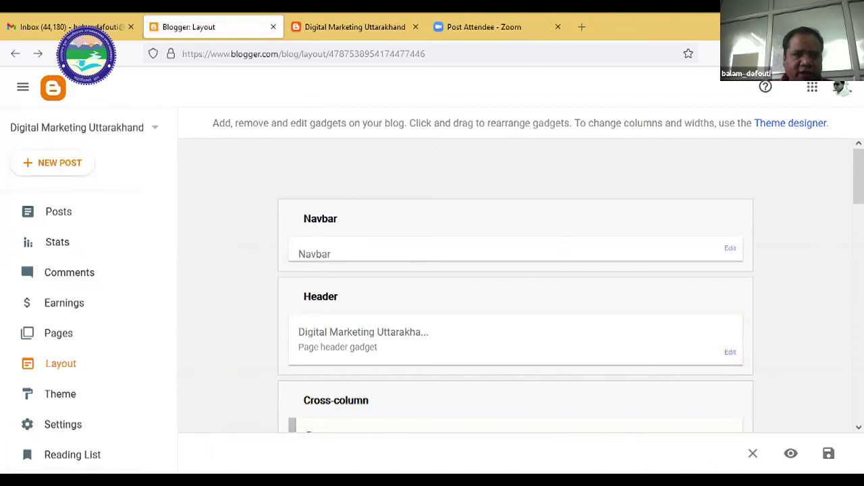
Reload the live blog to show the Home and Contact Us! tabs, then open Contact Us!
key("ctrl+Tab")
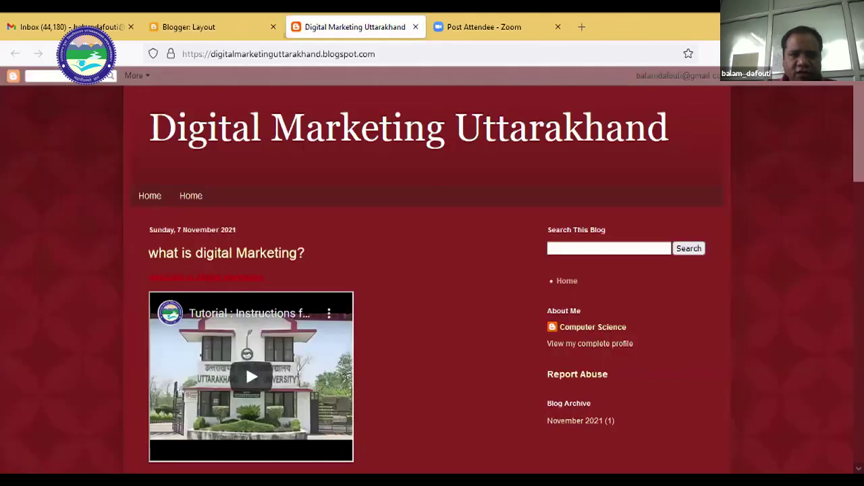
key("F5")
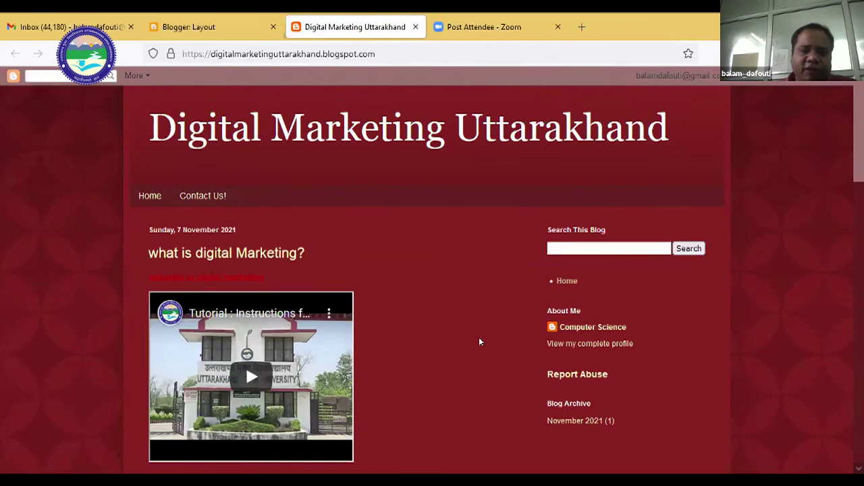
left_click(206, 198)
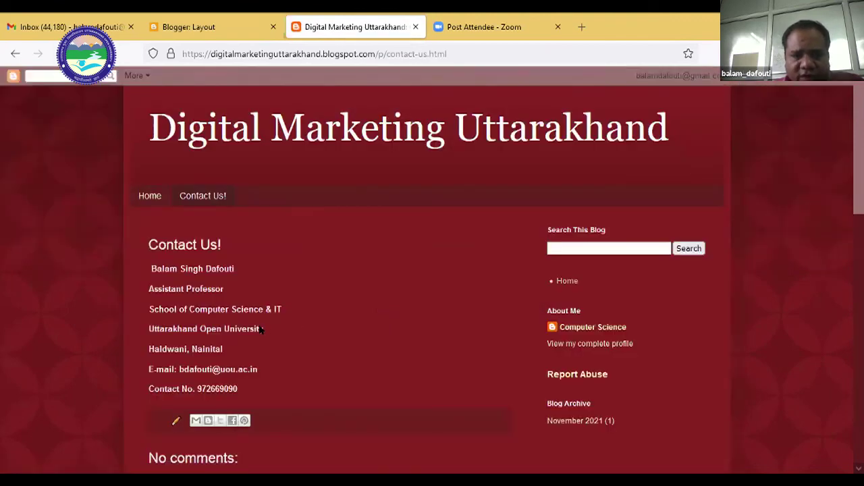
Scroll the Contact Us! page, then select and deselect the contact details text.
scroll(262, 330, "down", 2)
left_click_drag(201, 305, 238, 325)
left_click_drag(145, 210, 264, 196)
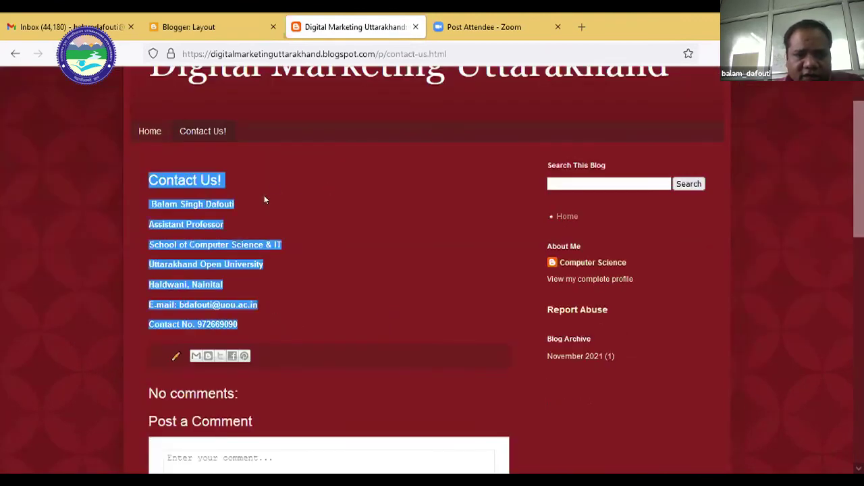
left_click(155, 203)
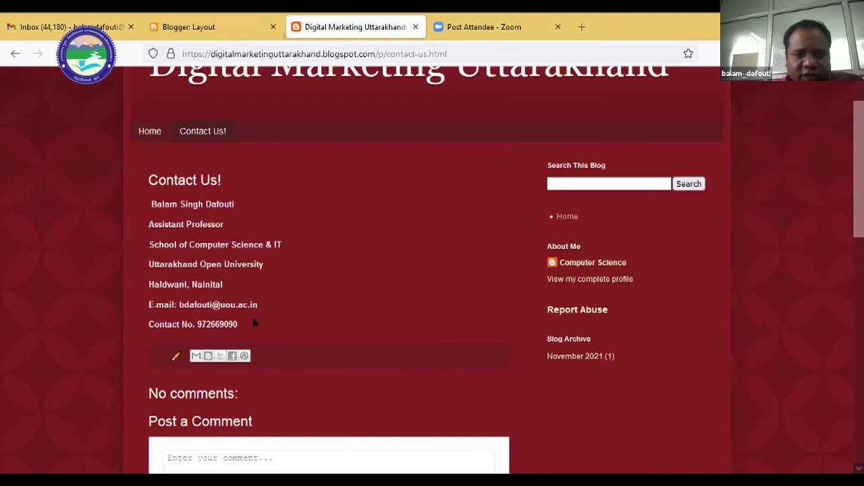
left_click_drag(236, 323, 146, 195)
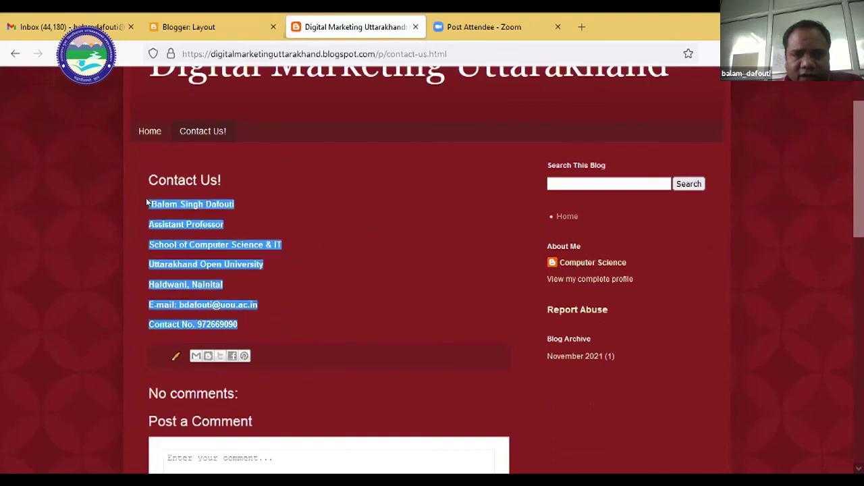
left_click(325, 244)
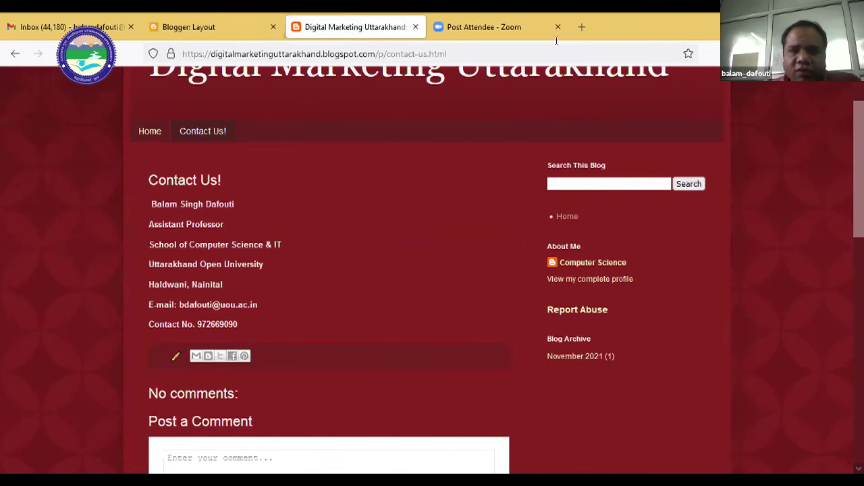
left_click(228, 30)
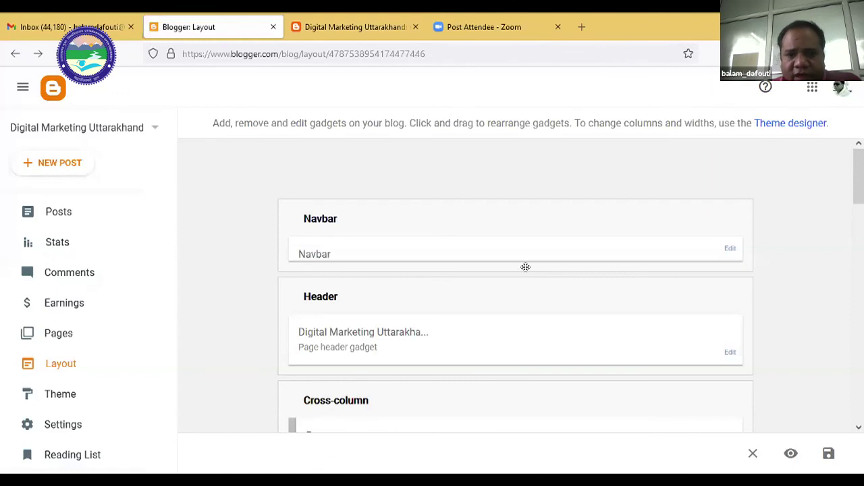
scroll(530, 274, "down", 10)
scroll(513, 304, "up", 8)
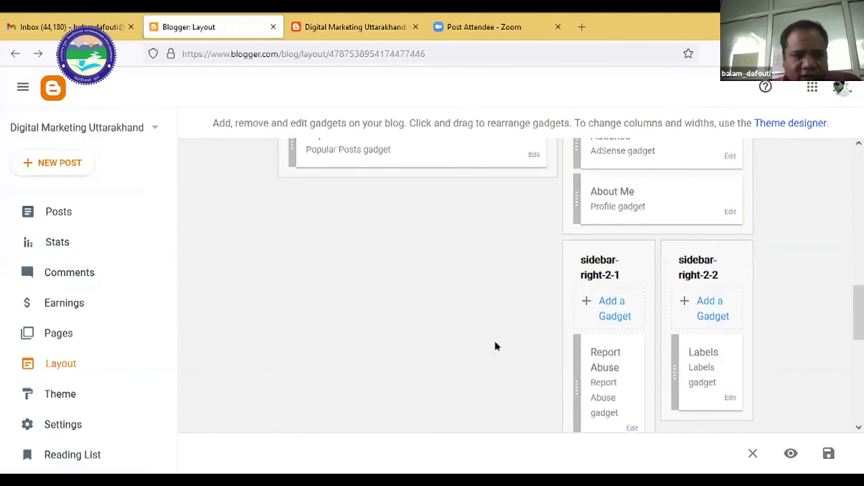
scroll(108, 348, "down", 3)
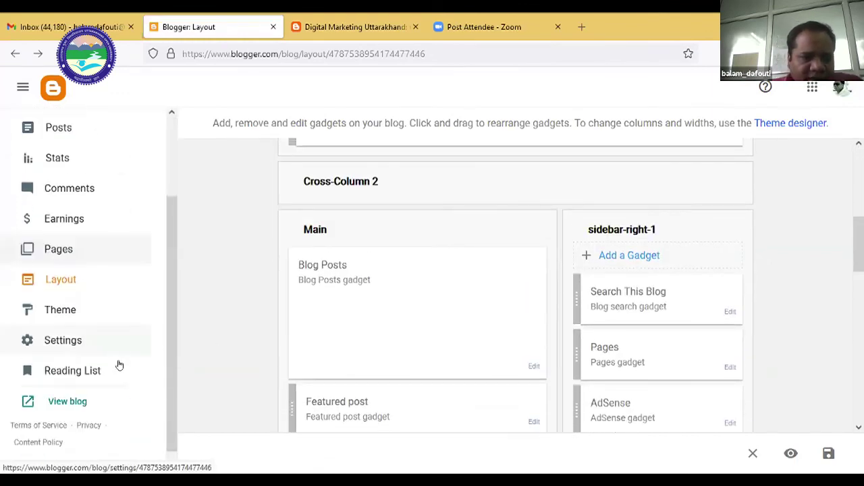
scroll(372, 377, "up", 1)
scroll(526, 332, "up", 6)
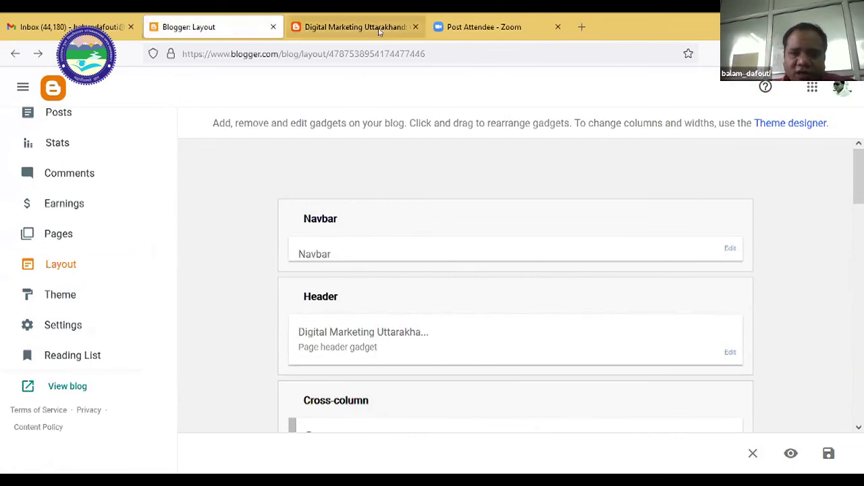
key("ctrl+Tab")
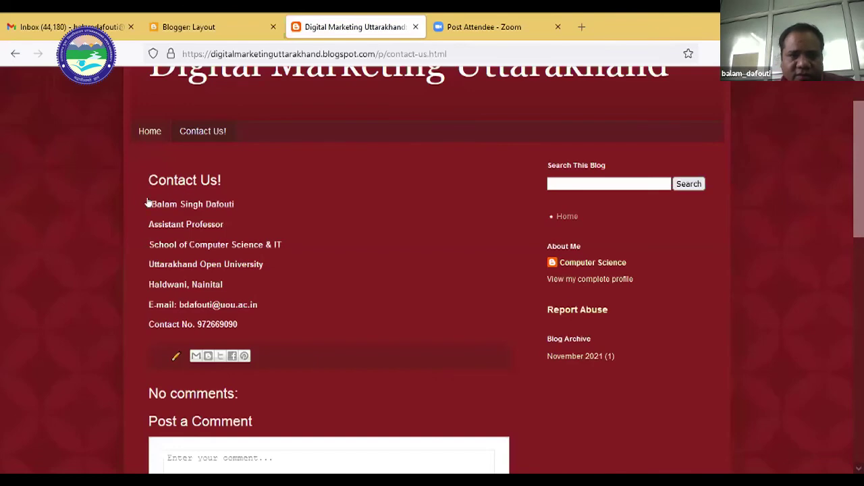
left_click(567, 216)
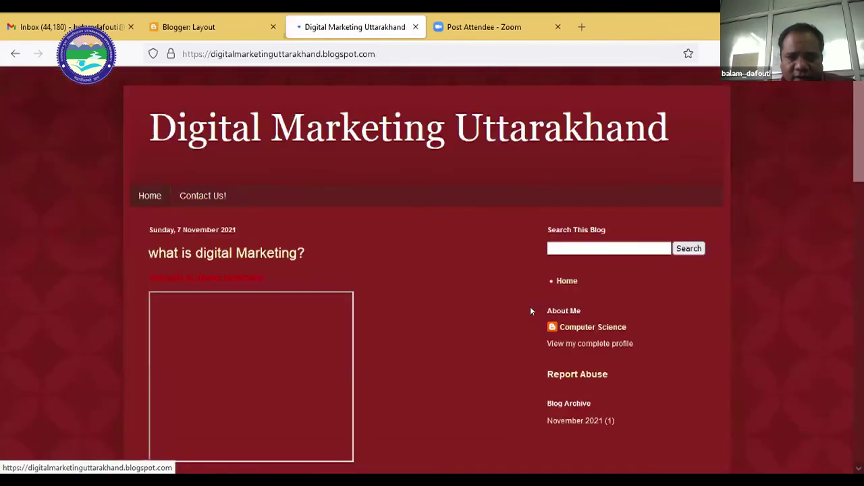
scroll(477, 406, "down", 4)
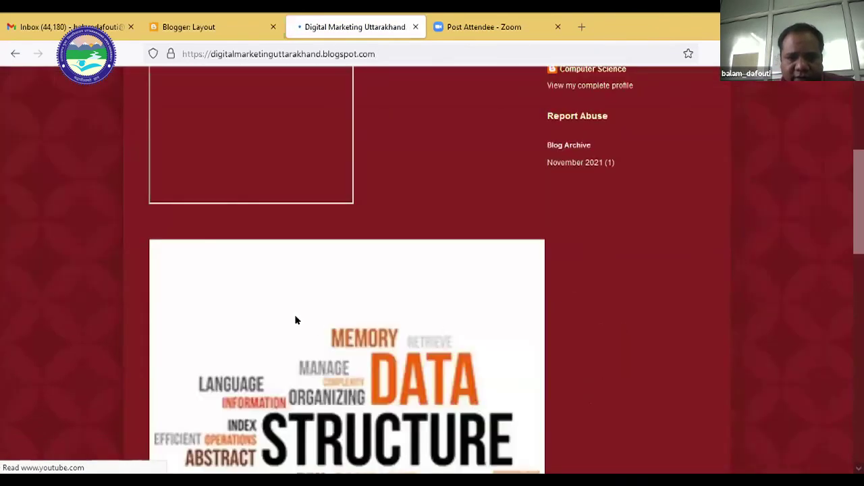
scroll(318, 306, "down", 5)
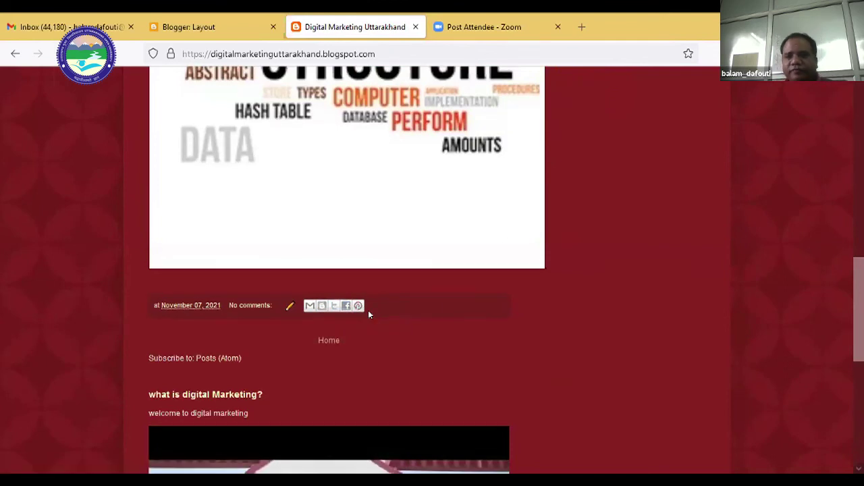
scroll(315, 200, "up", 3)
scroll(219, 209, "up", 5)
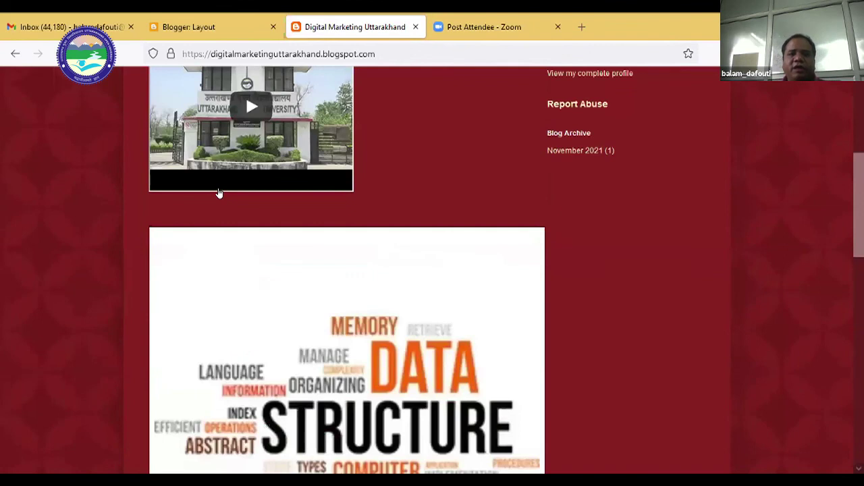
scroll(219, 195, "up", 5)
left_click(218, 195)
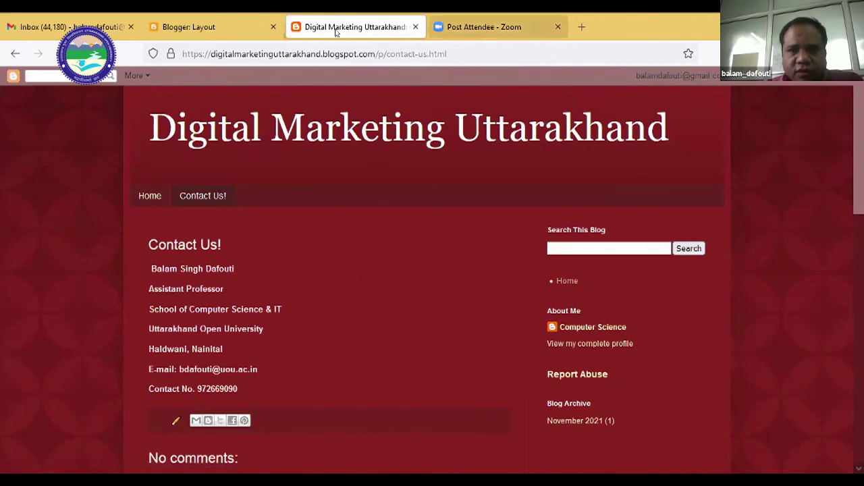
key("ctrl+Tab")
Switch between Blogger's layout editor and the Gmail inbox tab.
left_click(210, 28)
key("ctrl+shift+Tab")
left_click(226, 27)
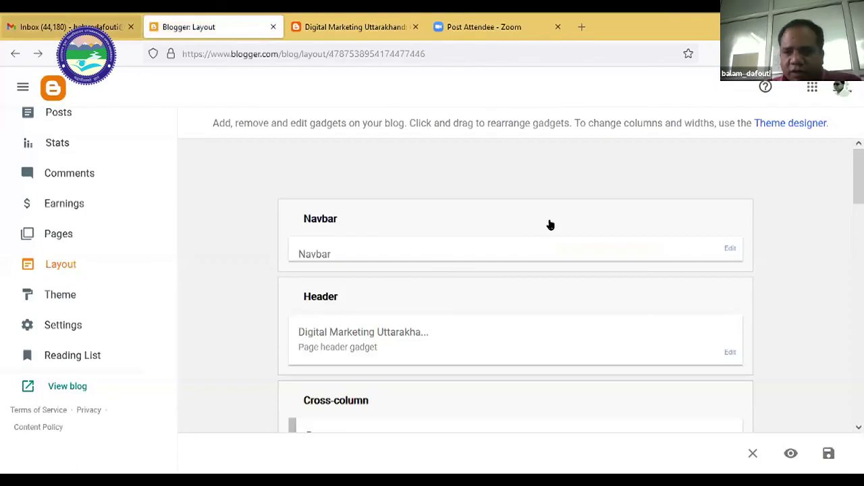
key("ctrl+shift+Tab")
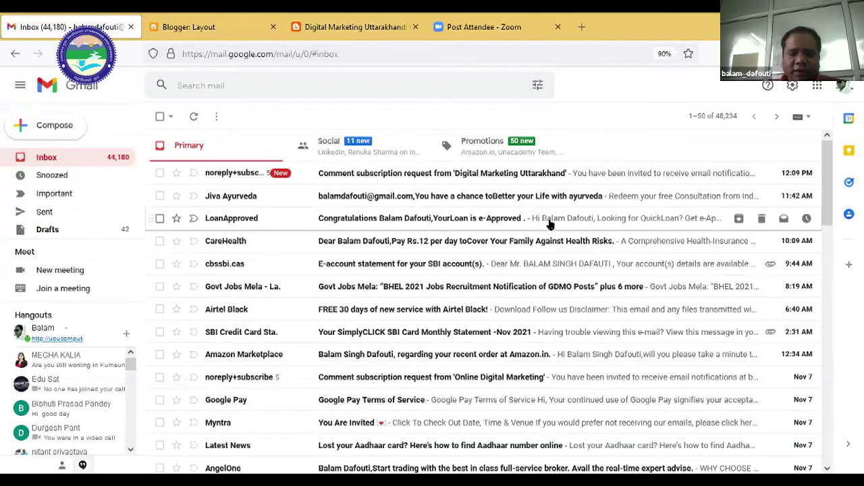